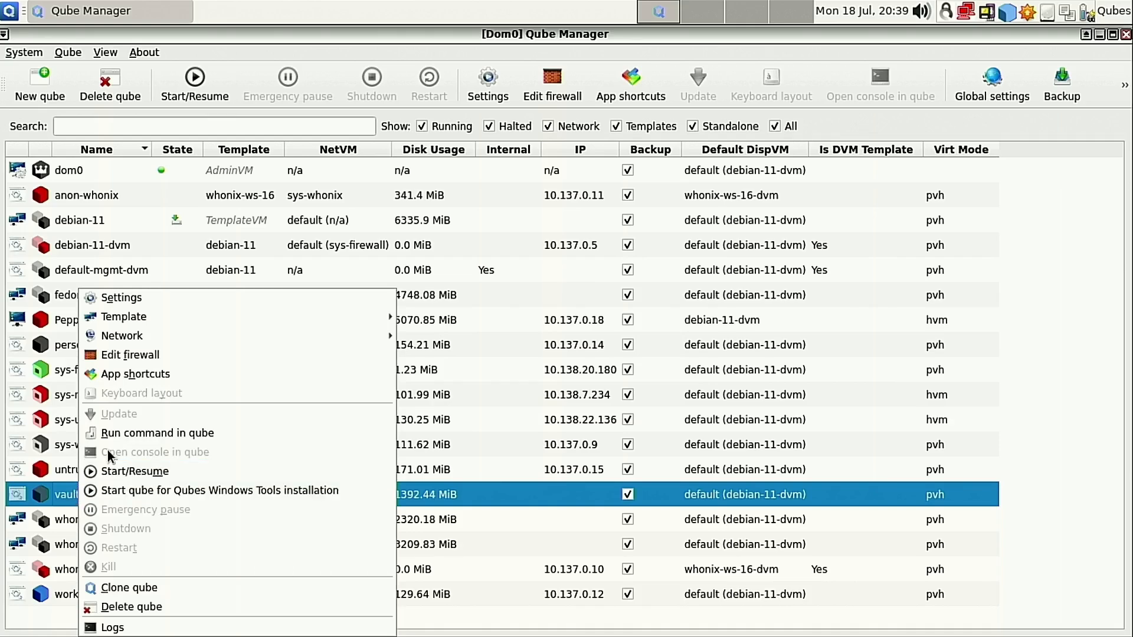
# Start the vault qube.
pyautogui.click(134, 472)
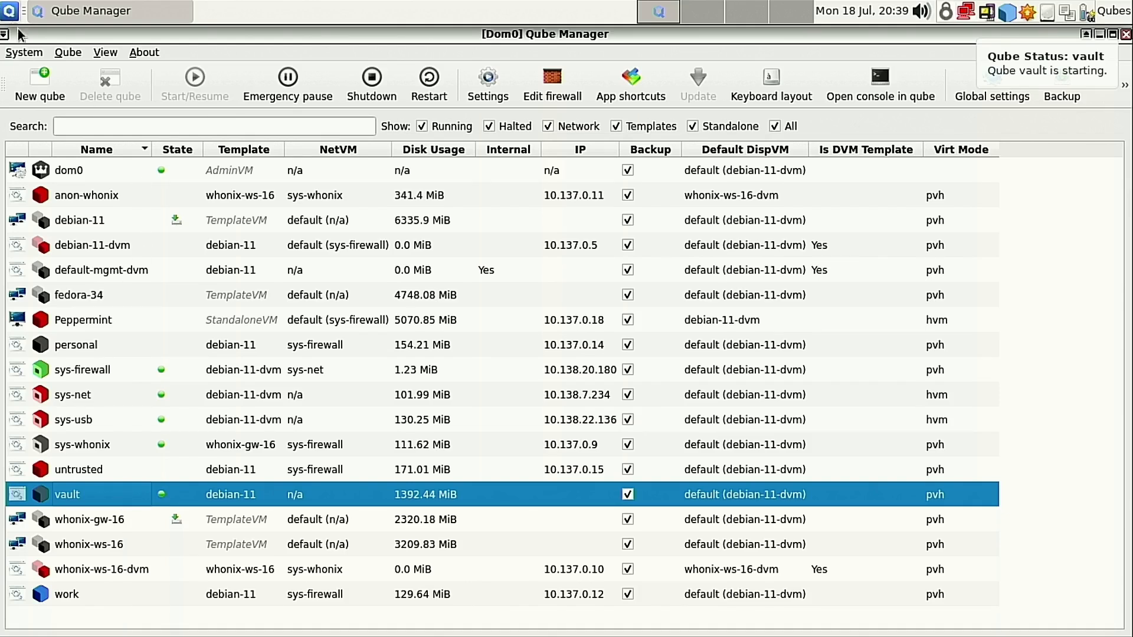
# Begin a new qube named STL and give it the yellow label.
pyautogui.click(42, 87)
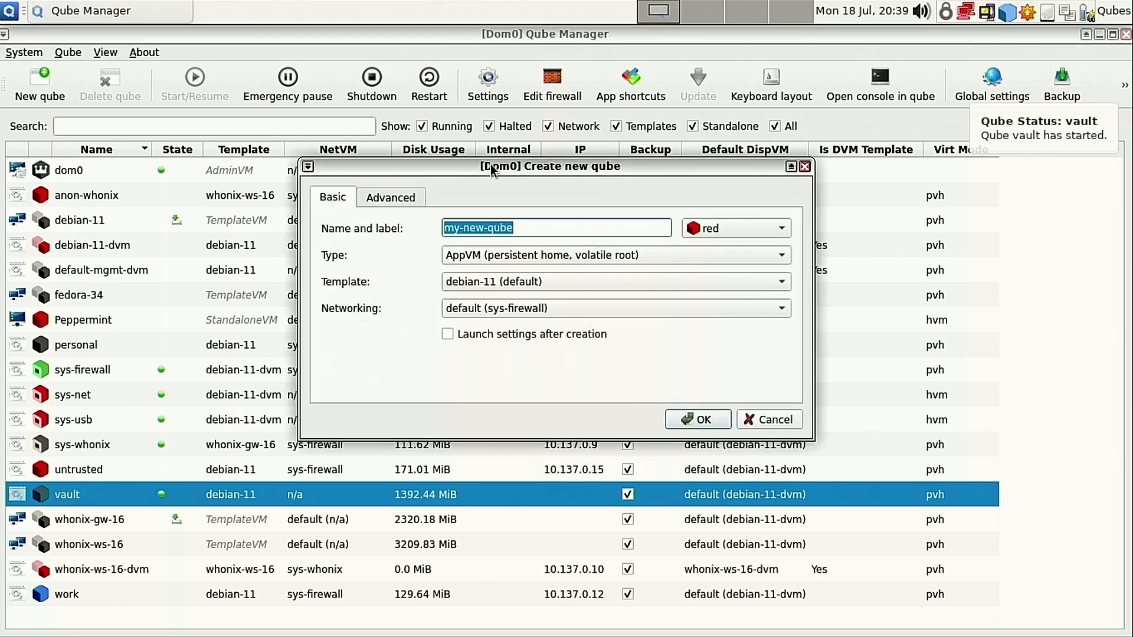
pyautogui.write('S')
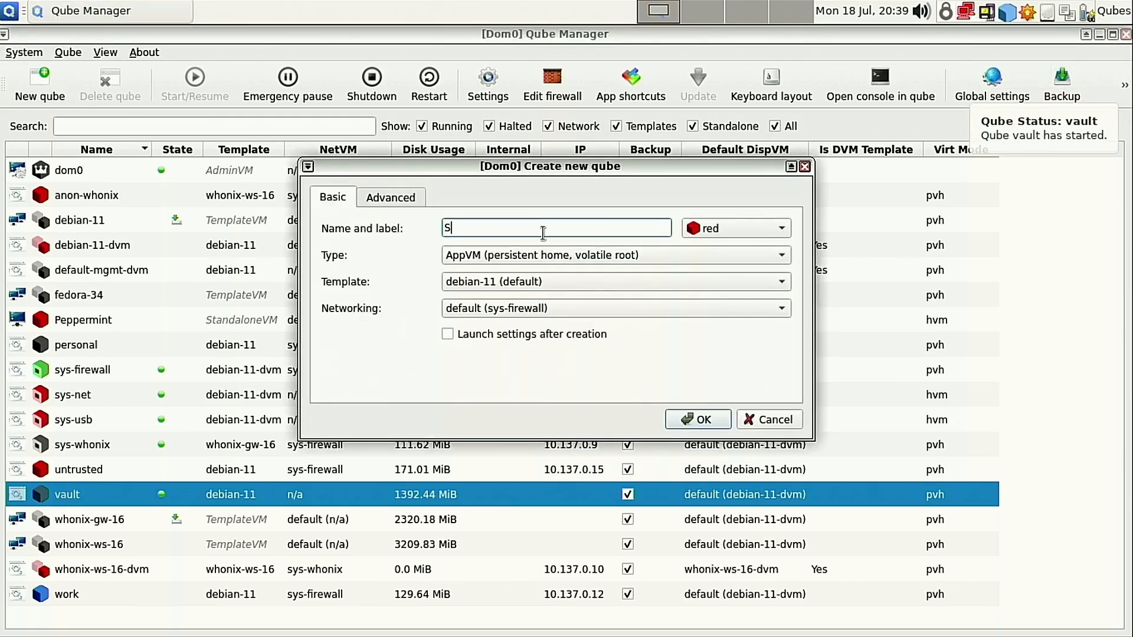
pyautogui.write('TL')
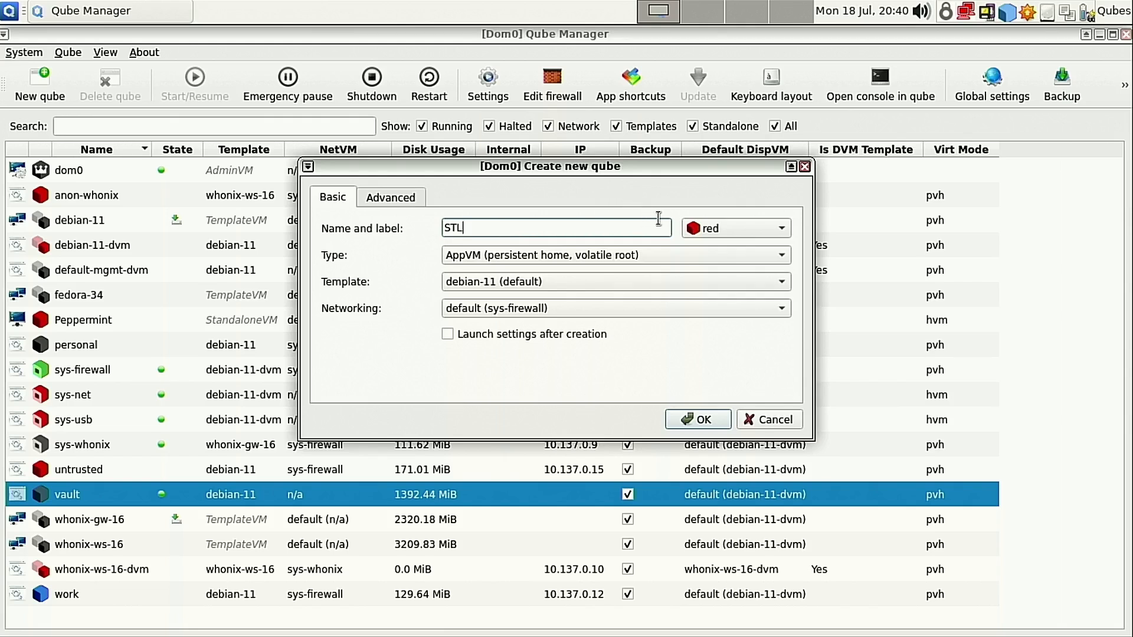
pyautogui.click(736, 235)
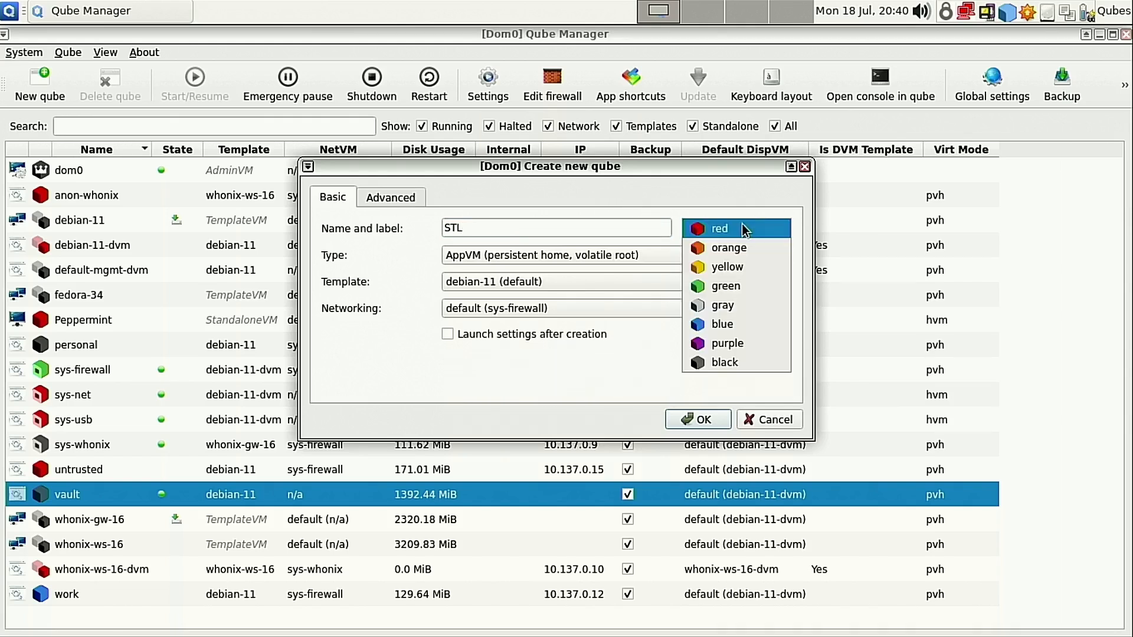
pyautogui.click(751, 266)
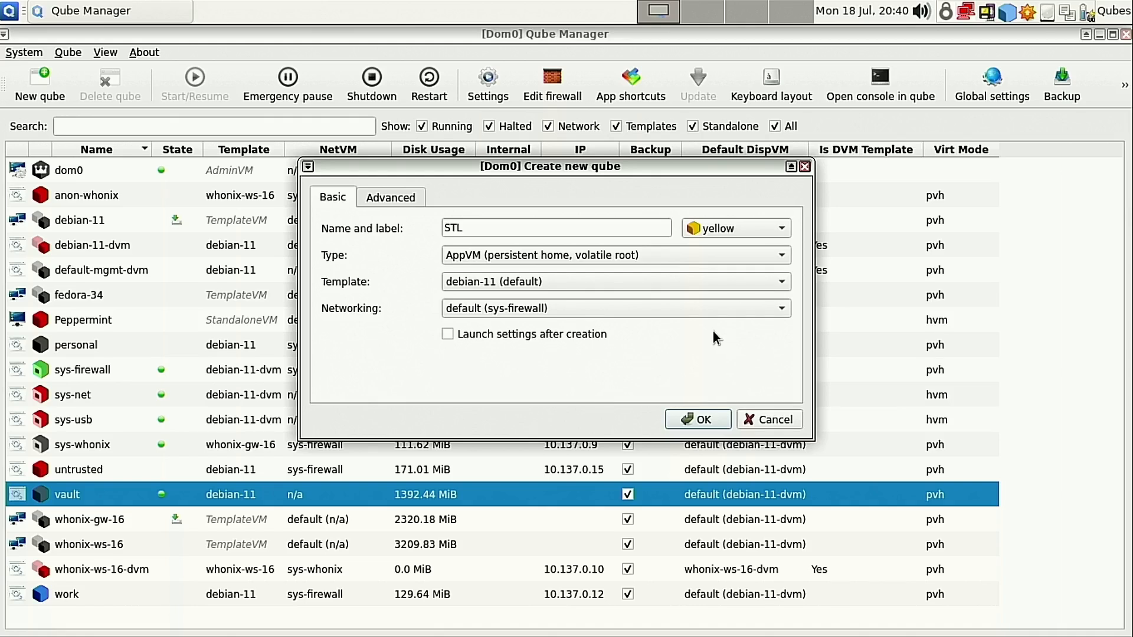
# Keep the AppVM type, debian-11 template and default (sys-firewall) networking for the new qube, and enable launching settings after creation.
pyautogui.click(488, 257)
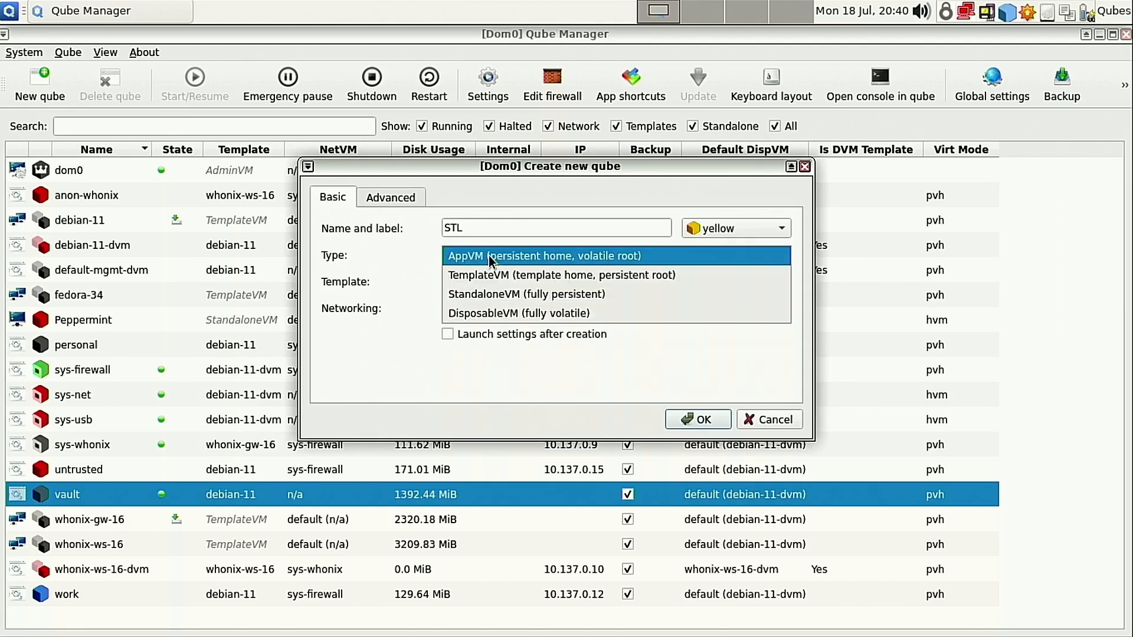
pyautogui.click(536, 256)
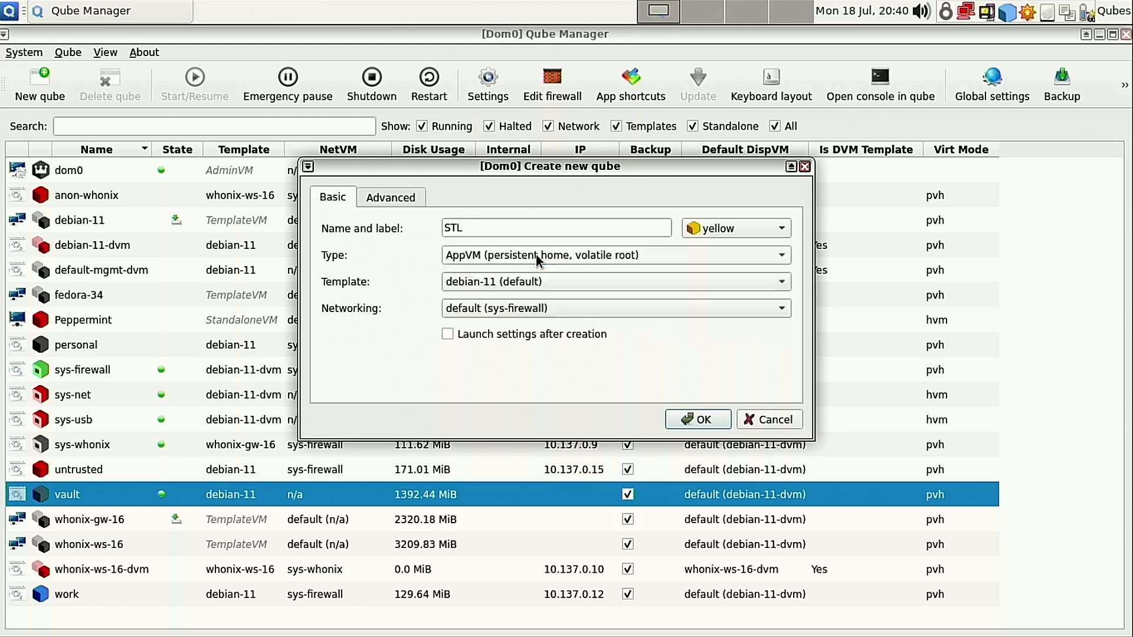
pyautogui.click(563, 278)
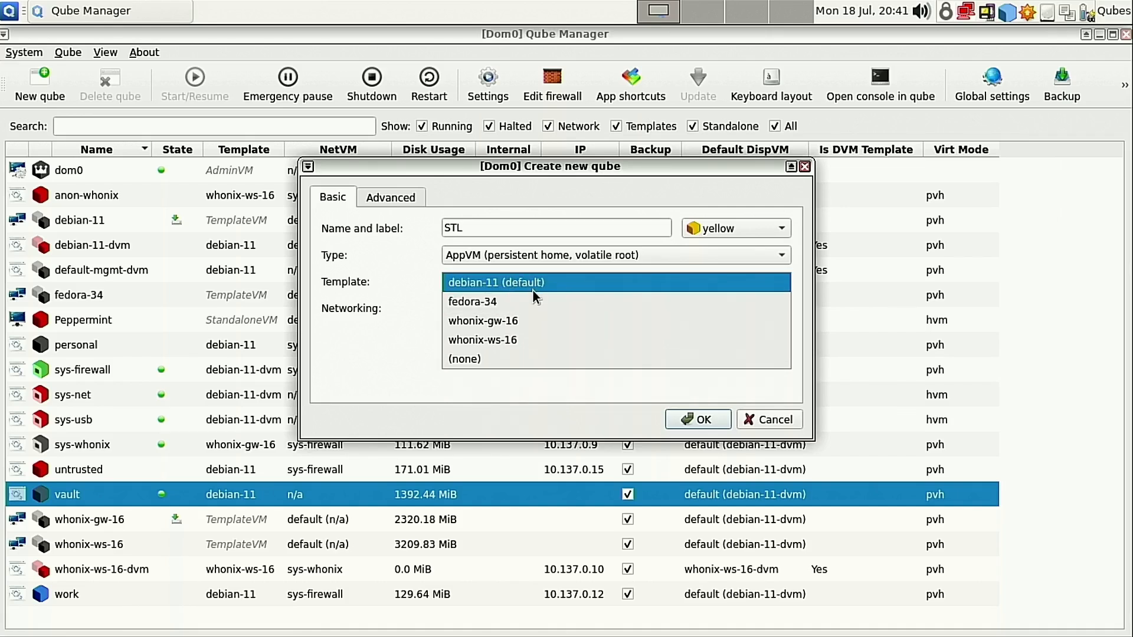
pyautogui.click(379, 346)
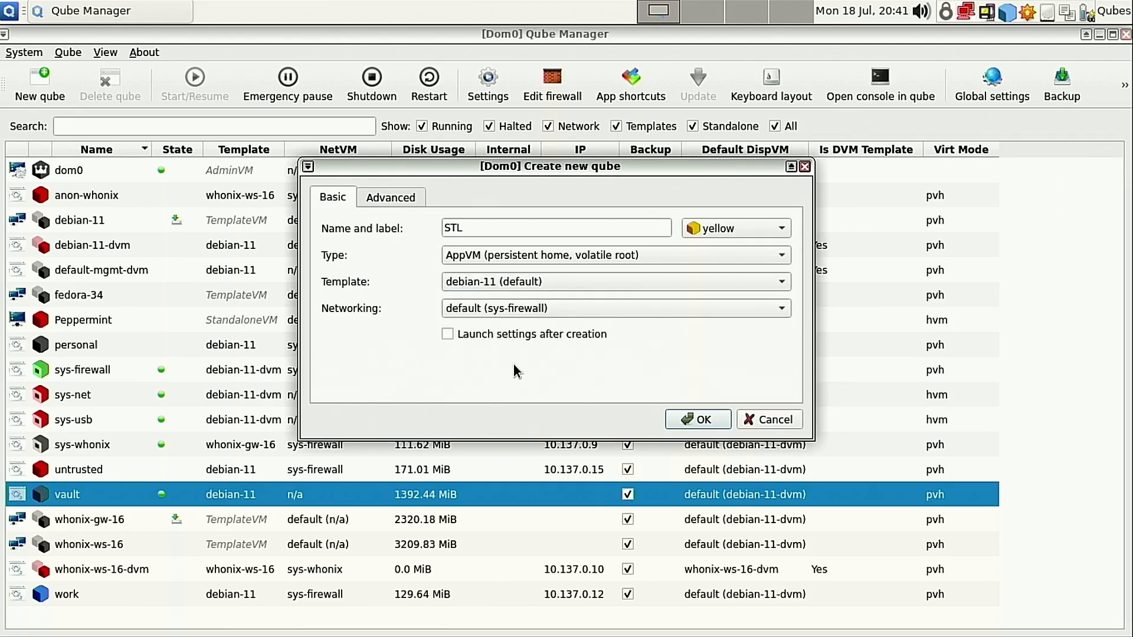
pyautogui.click(543, 309)
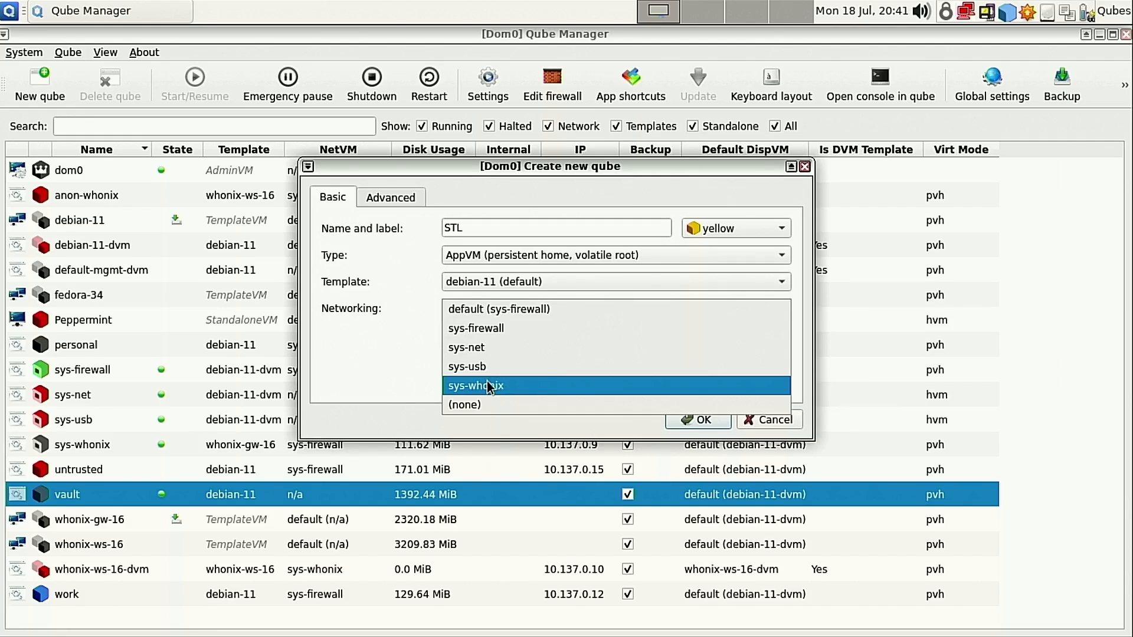
pyautogui.click(507, 309)
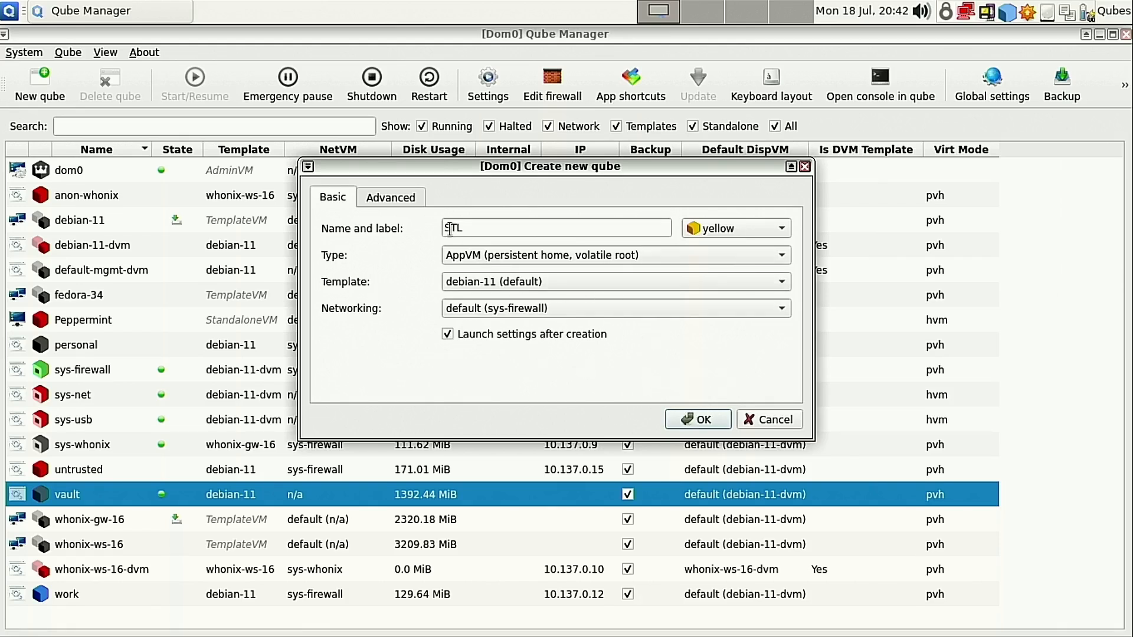
# Keep the default (vm-pool) storage pool and default initial RAM in the advanced options, and create the STL qube.
pyautogui.click(402, 196)
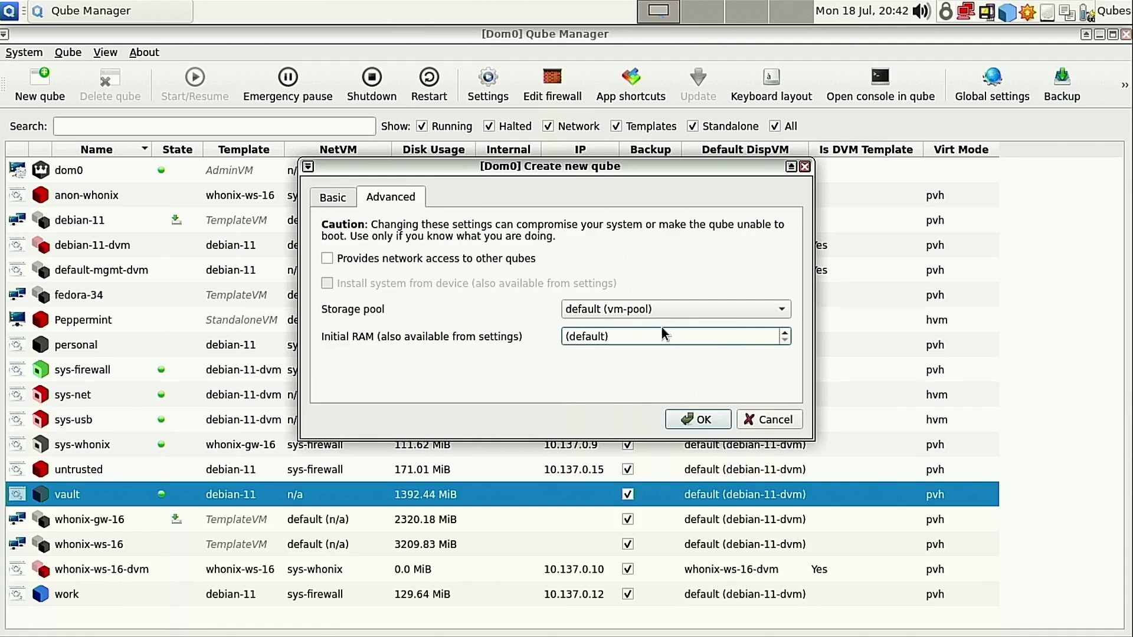
pyautogui.click(764, 313)
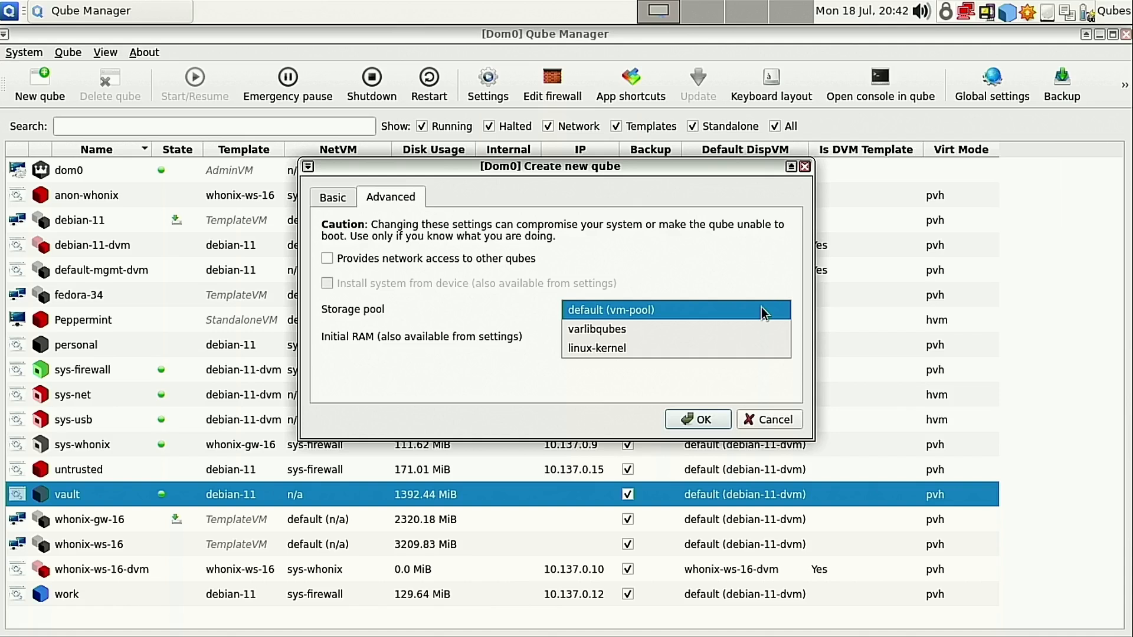
pyautogui.click(533, 296)
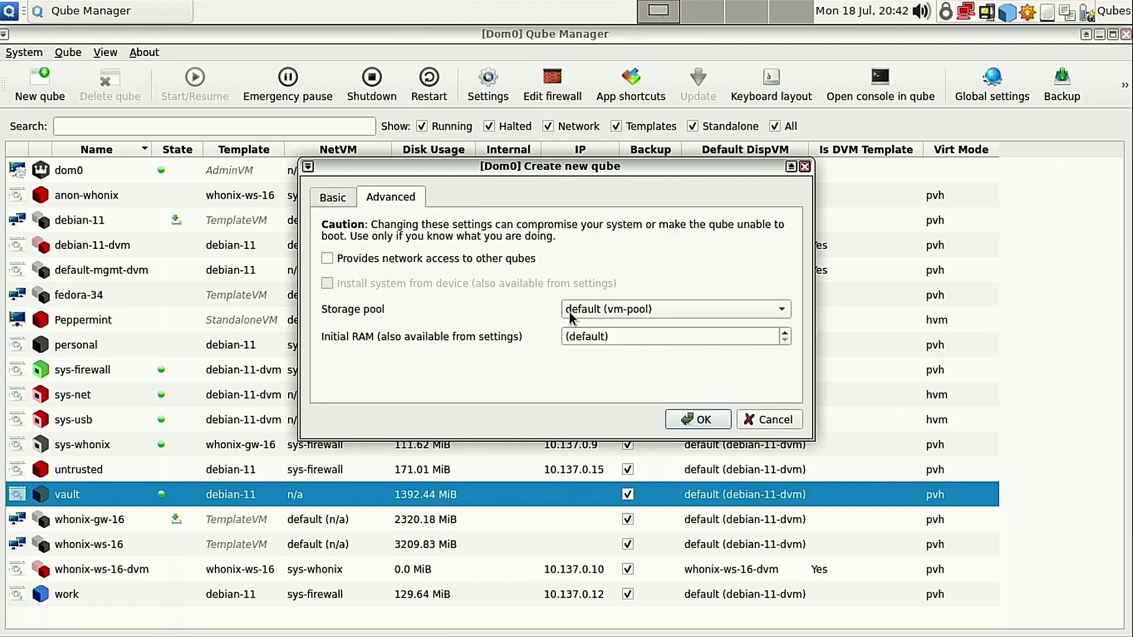
pyautogui.click(781, 333)
pyautogui.click(782, 340)
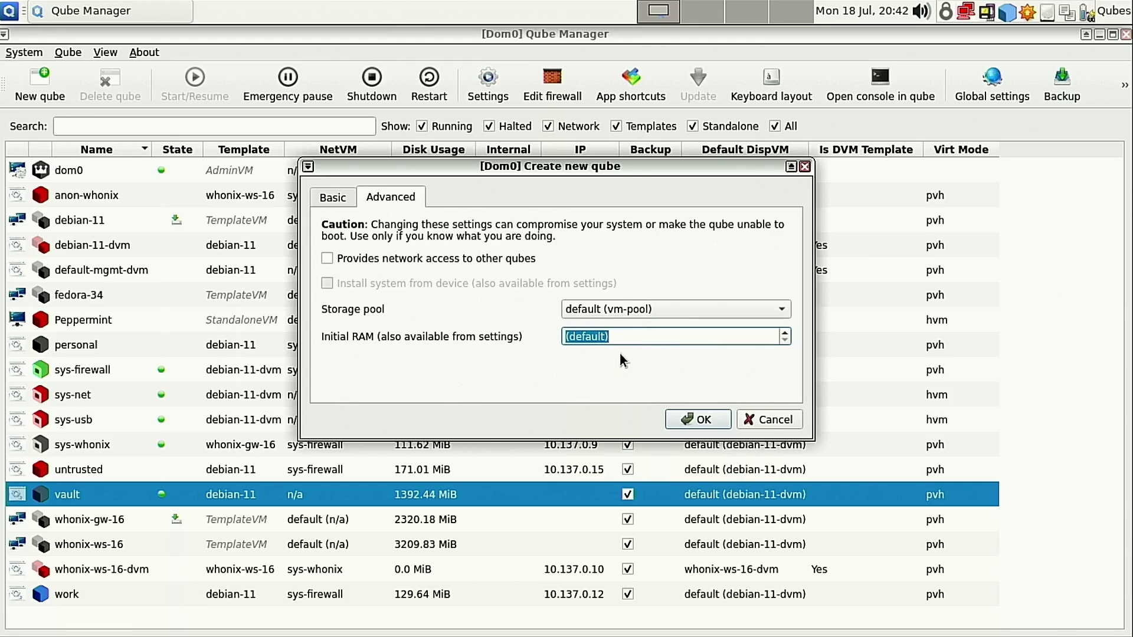
pyautogui.click(709, 420)
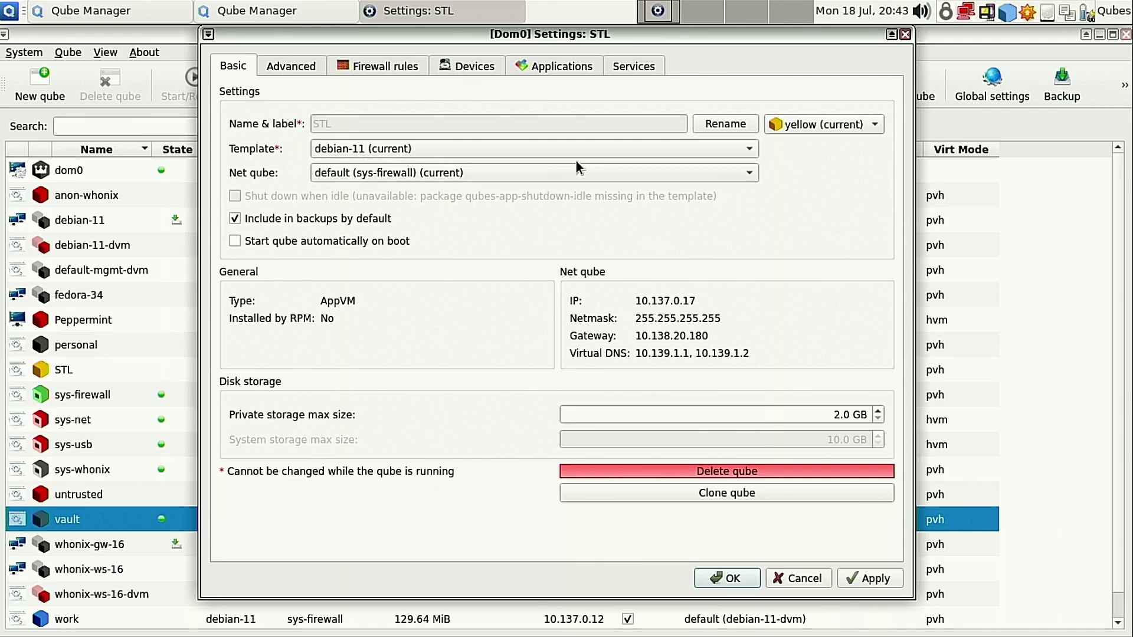
# Review the STL qube's memory, kernel and virtualization mode options, its firewall rules and its available devices.
pyautogui.click(291, 66)
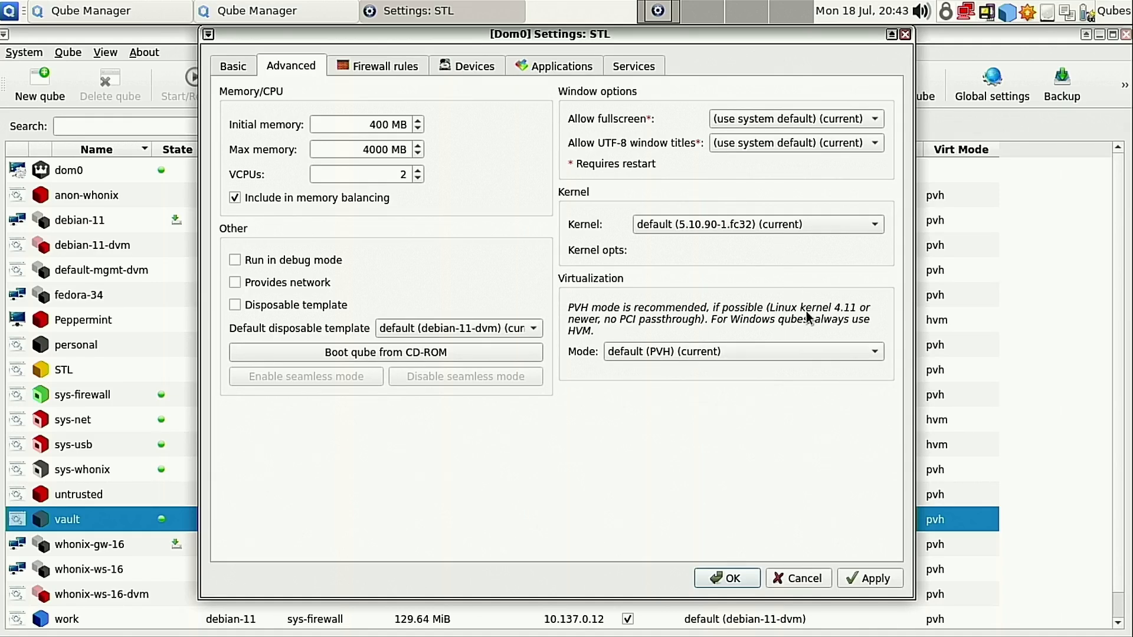
pyautogui.click(857, 353)
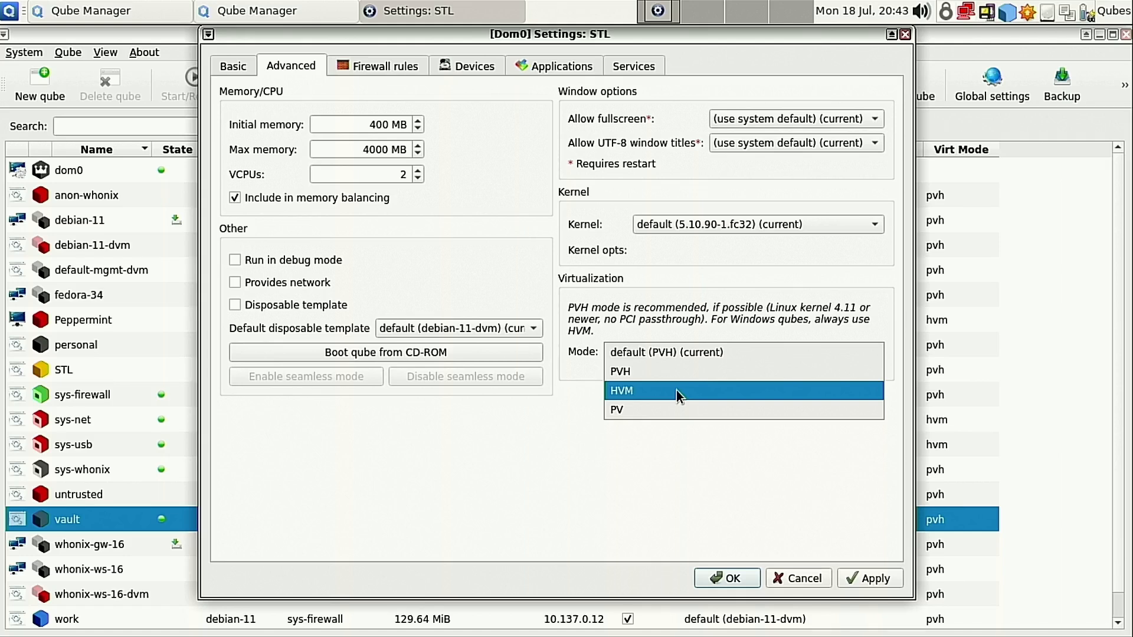
pyautogui.click(668, 351)
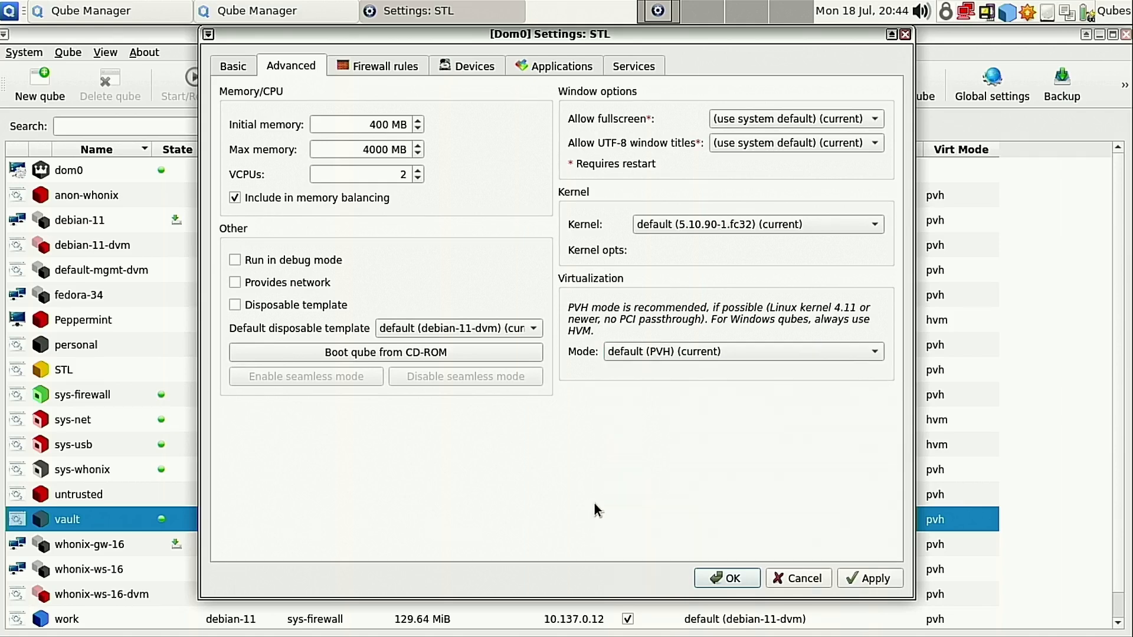
pyautogui.click(380, 66)
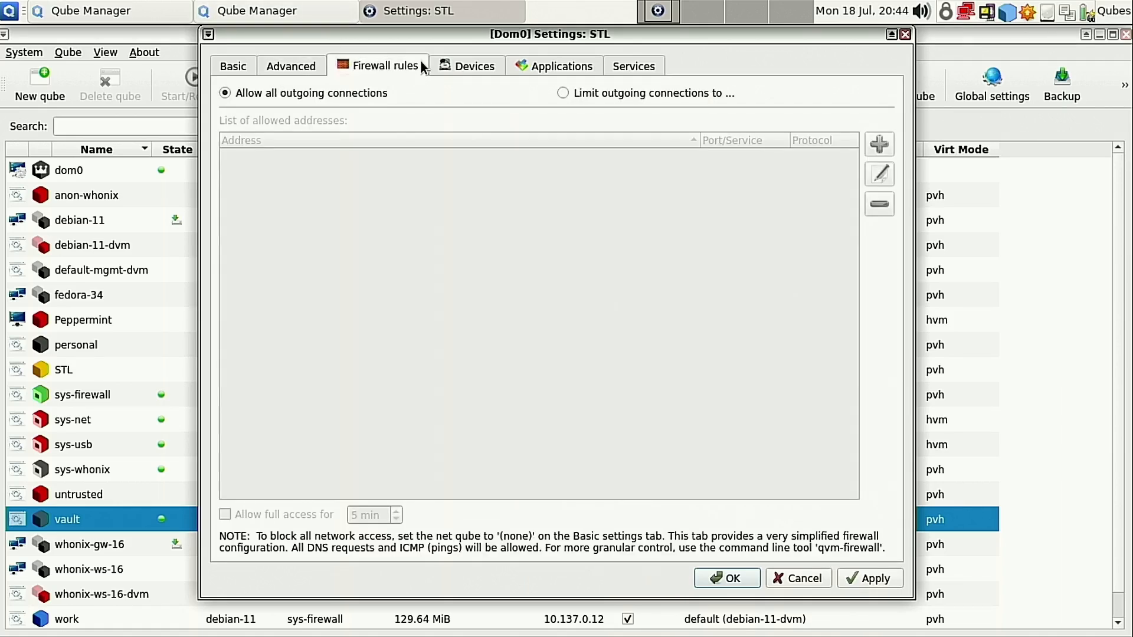
pyautogui.click(474, 67)
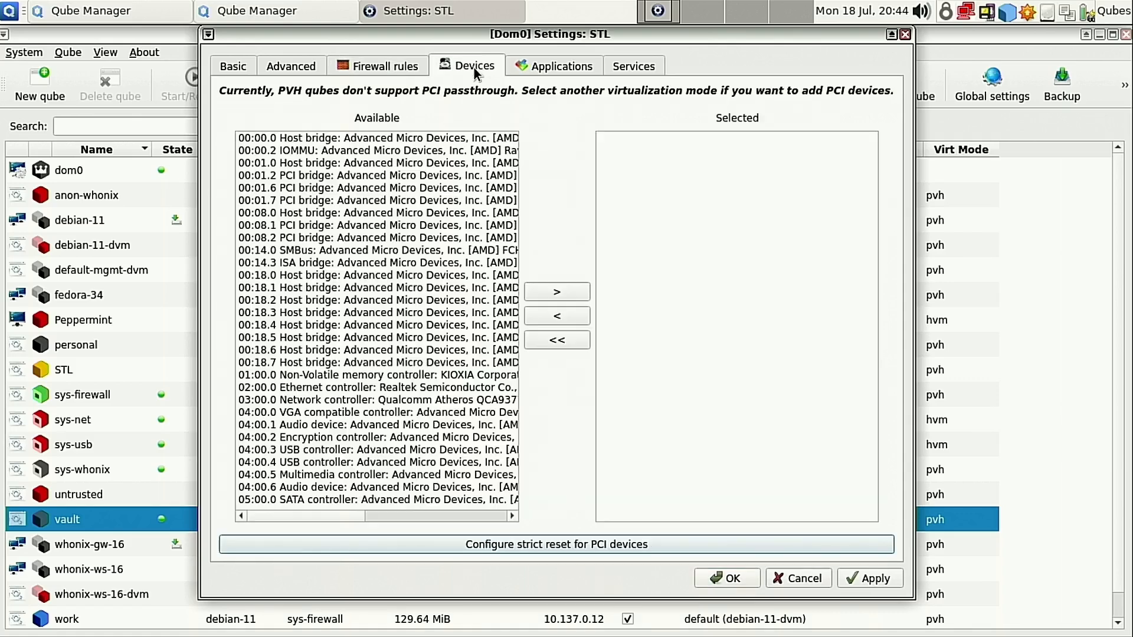
# Remove Help from the STL qube's selected applications and add KeePassXC and LibreOffice.
pyautogui.click(560, 67)
pyautogui.click(612, 172)
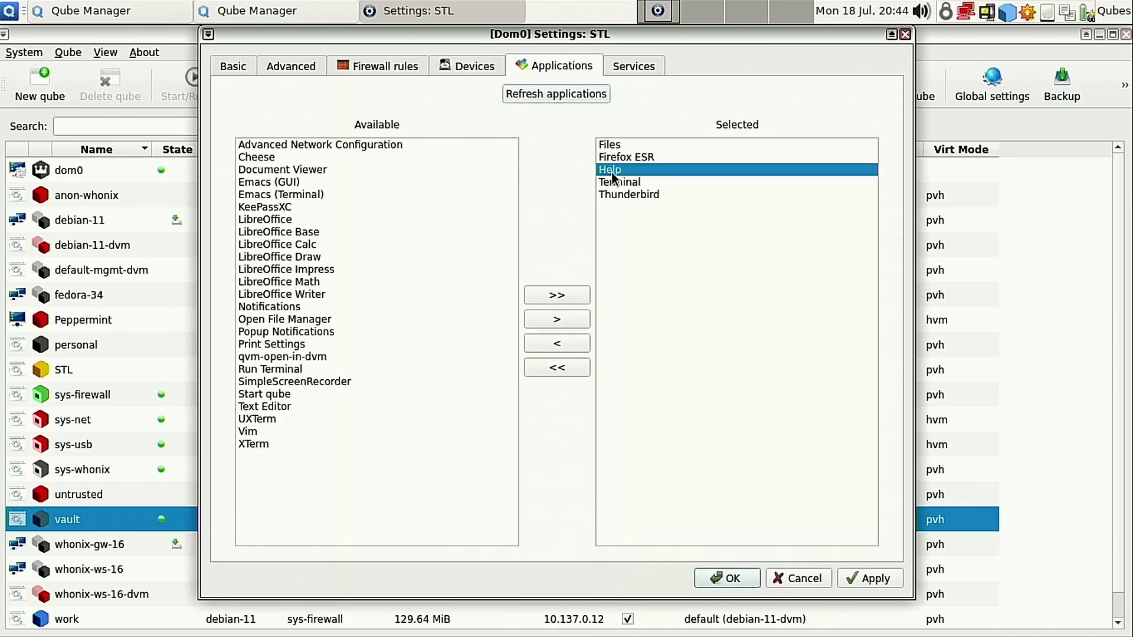
pyautogui.click(562, 343)
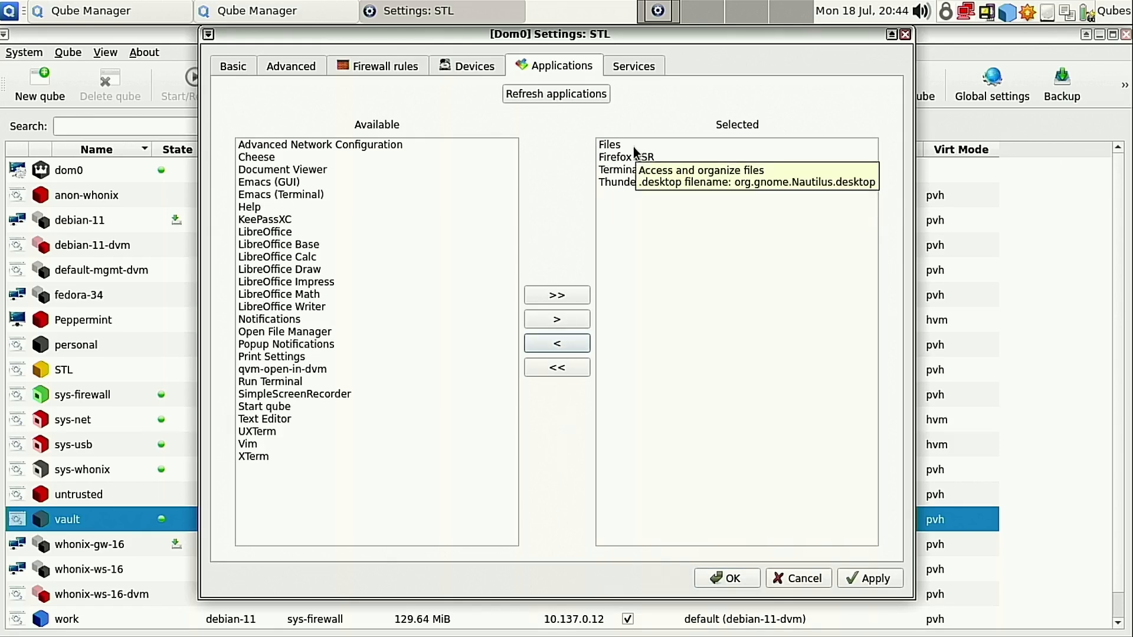
pyautogui.click(267, 217)
pyautogui.click(554, 322)
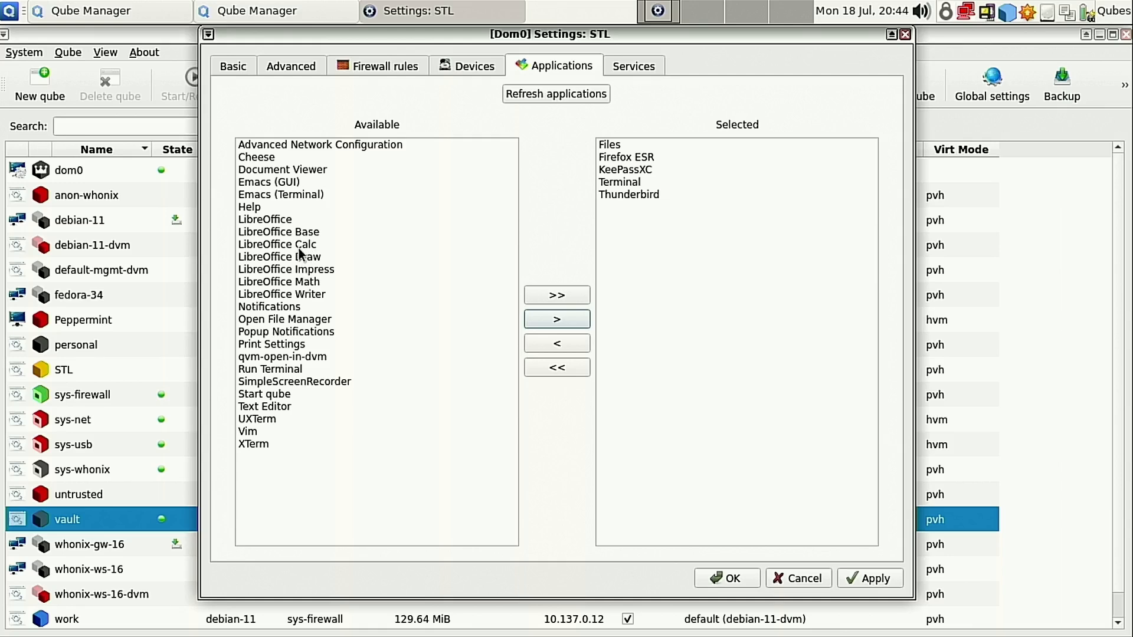
pyautogui.click(286, 220)
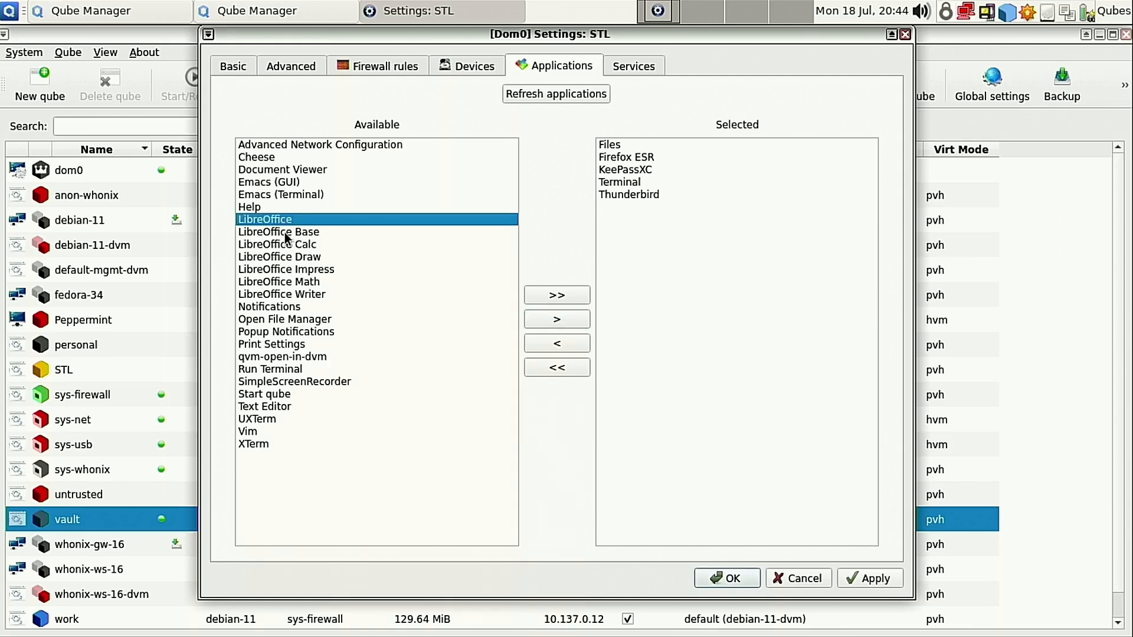
pyautogui.click(556, 314)
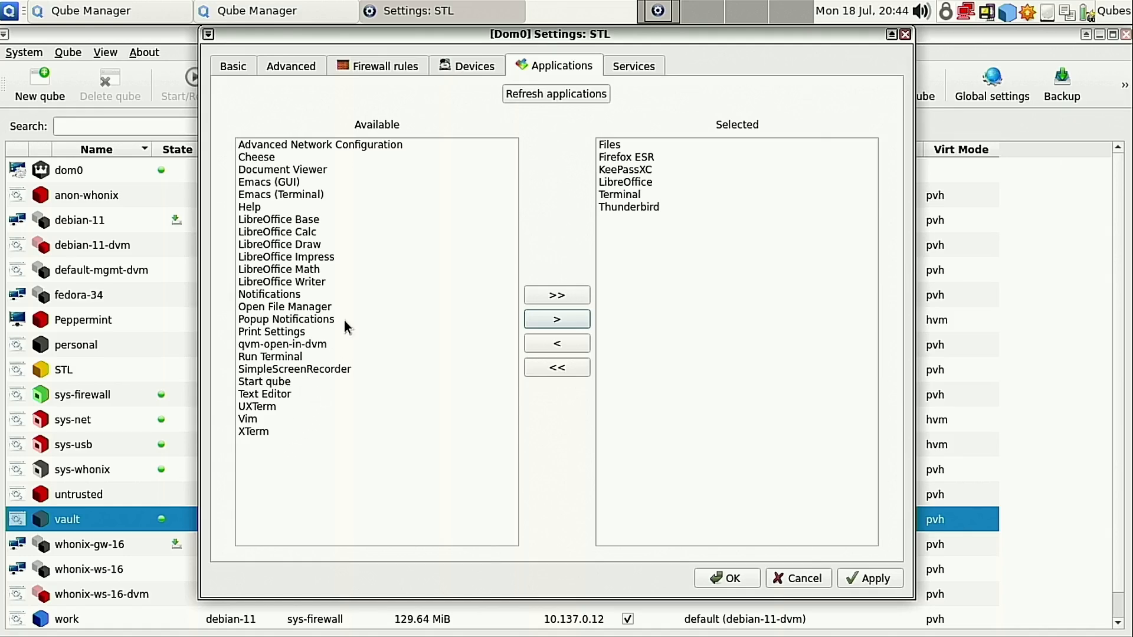
# Check which services can be added to the STL qube, and save its settings.
pyautogui.click(637, 74)
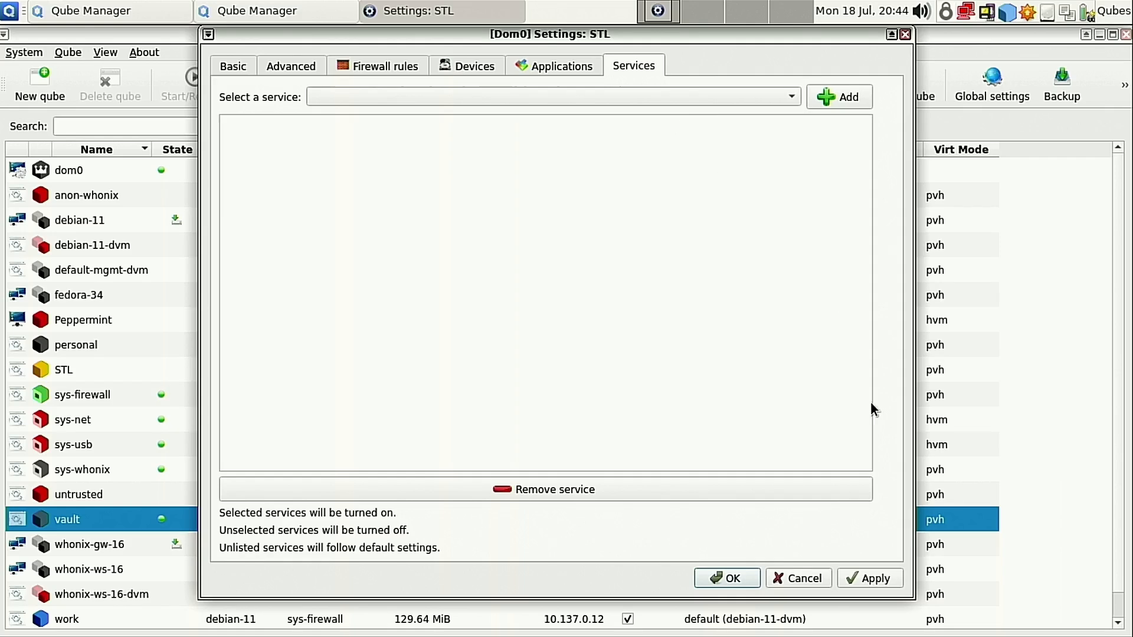
pyautogui.click(785, 95)
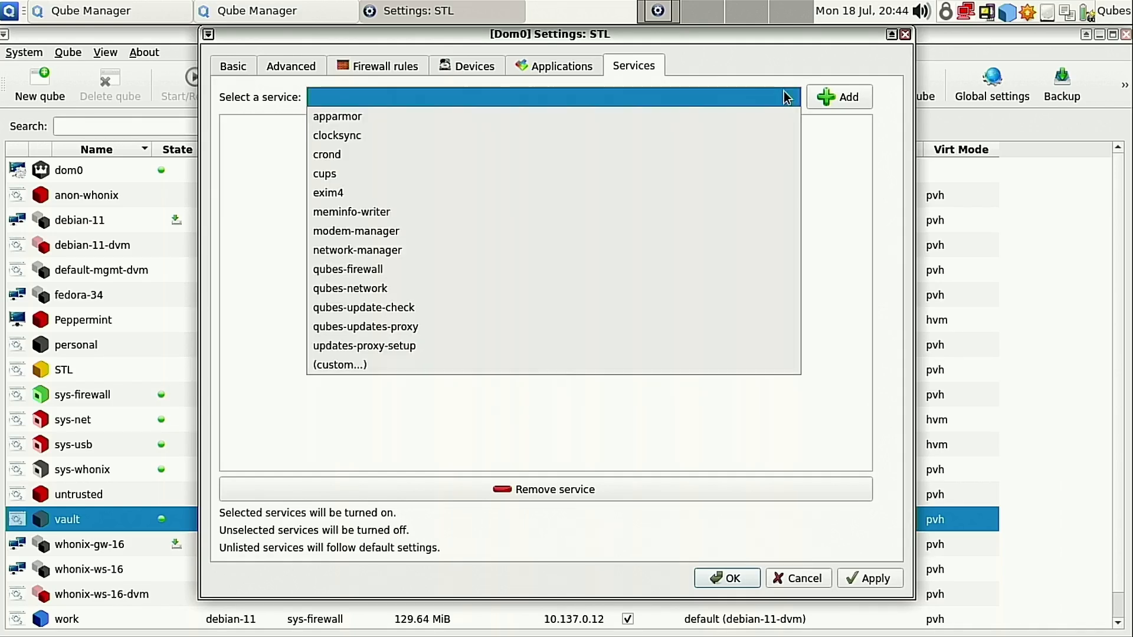
pyautogui.click(842, 59)
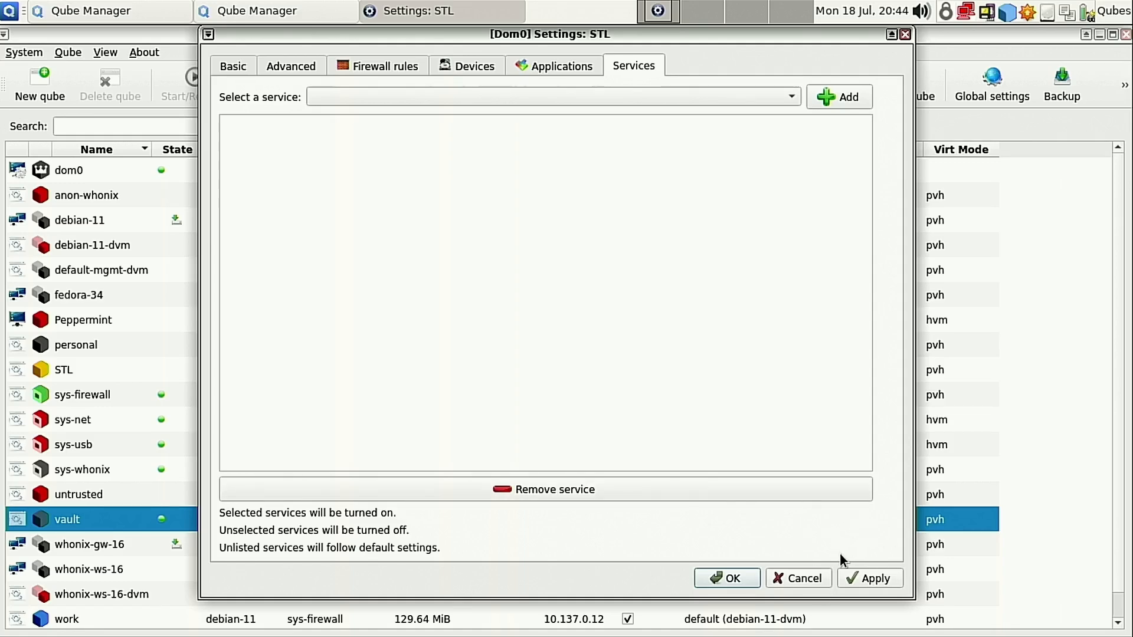
pyautogui.click(724, 578)
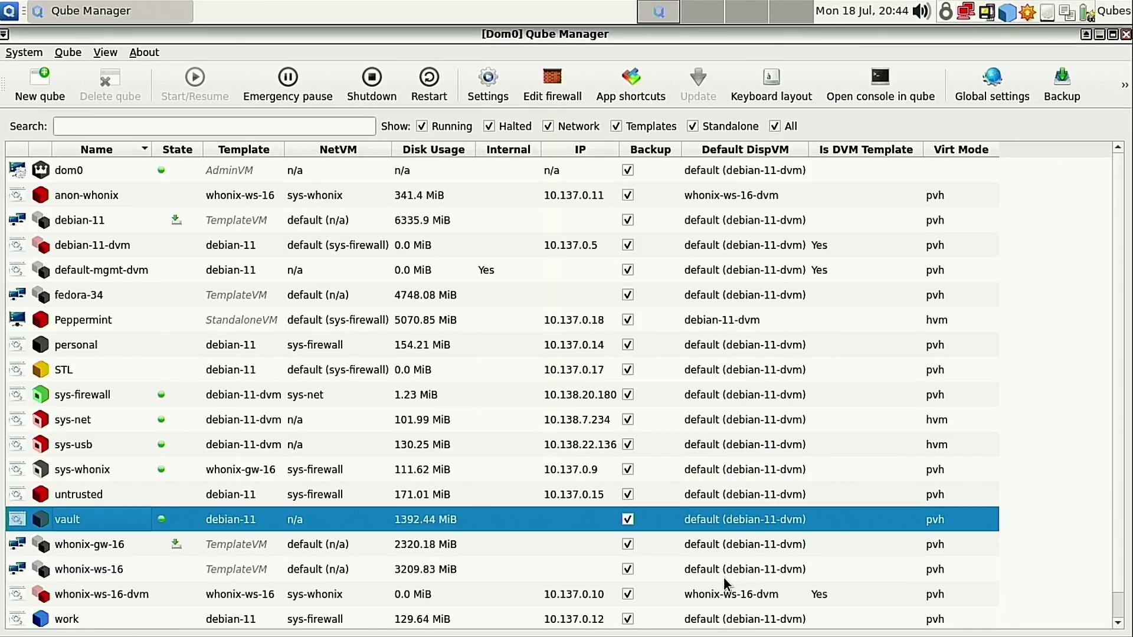
# Launch Firefox ESR in the STL qube and close its Mozilla privacy page.
pyautogui.click(88, 370)
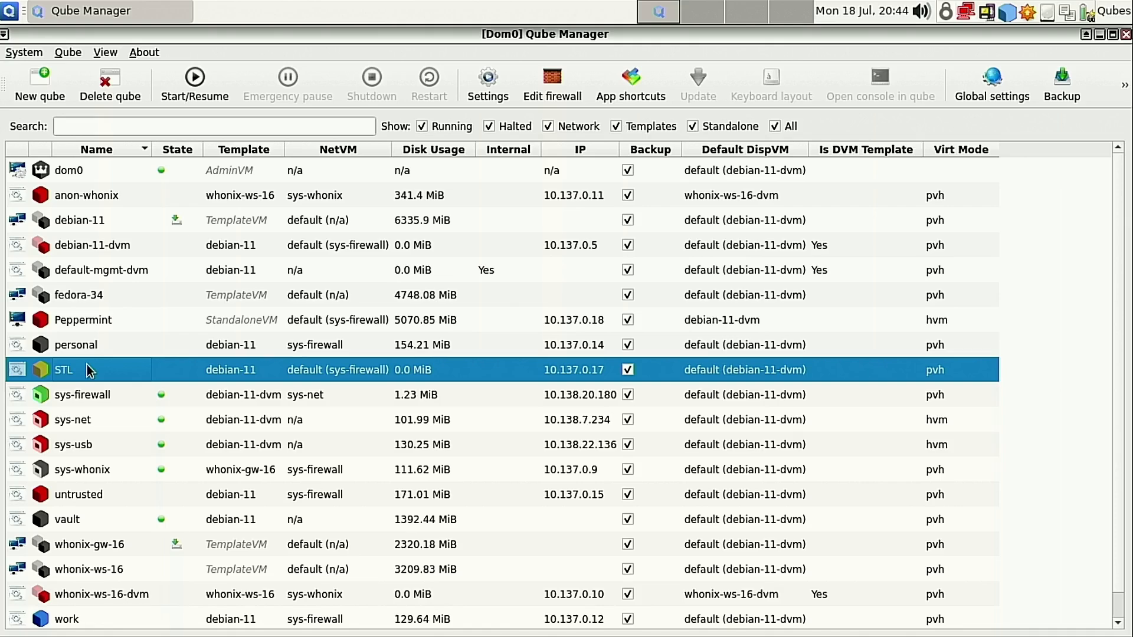
pyautogui.rightClick(89, 370)
pyautogui.press('Escape')
pyautogui.click(9, 10)
pyautogui.moveTo(69, 214)
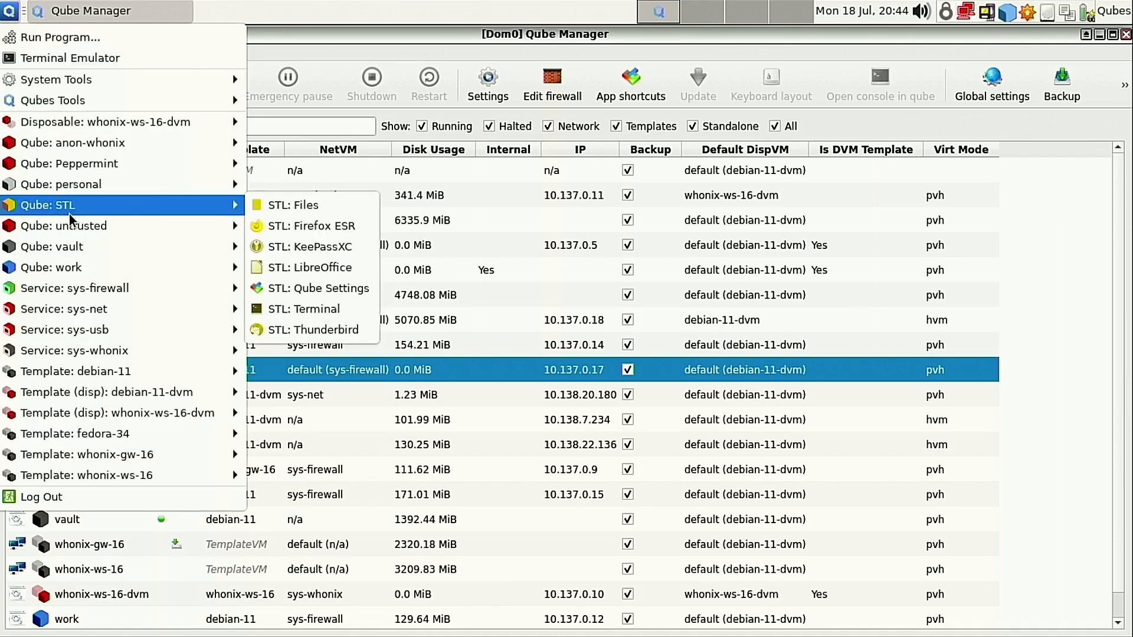
pyautogui.click(322, 226)
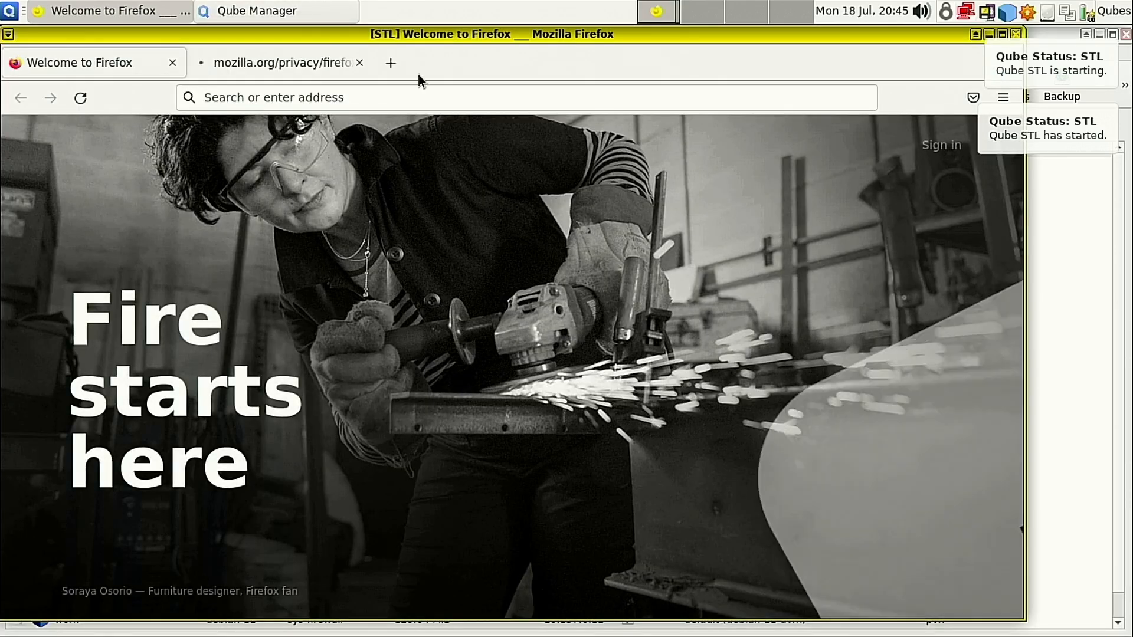
pyautogui.click(360, 63)
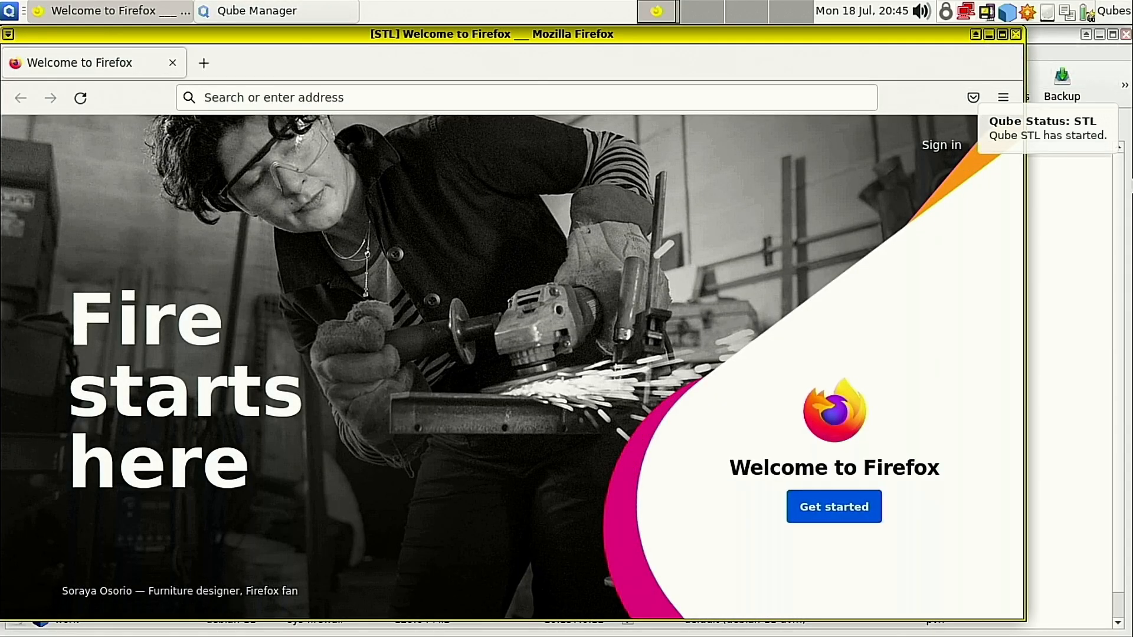
# Customize the Firefox toolbar by removing the flexible spaces, Save to Pocket and Firefox account items and adding New Private Window.
pyautogui.click(1073, 143)
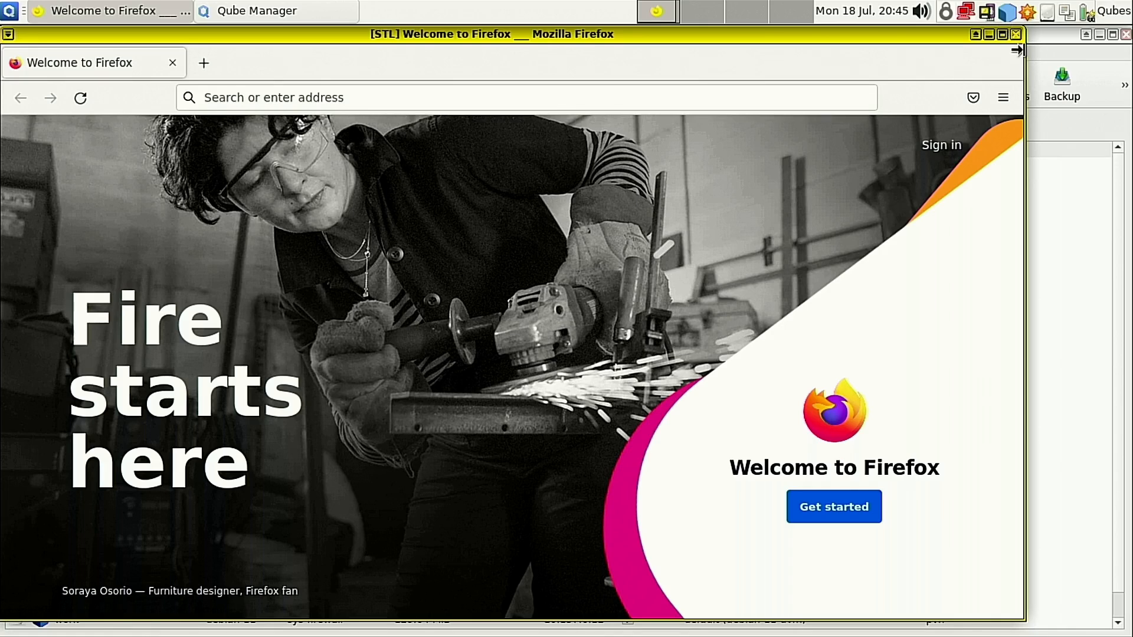
pyautogui.rightClick(938, 112)
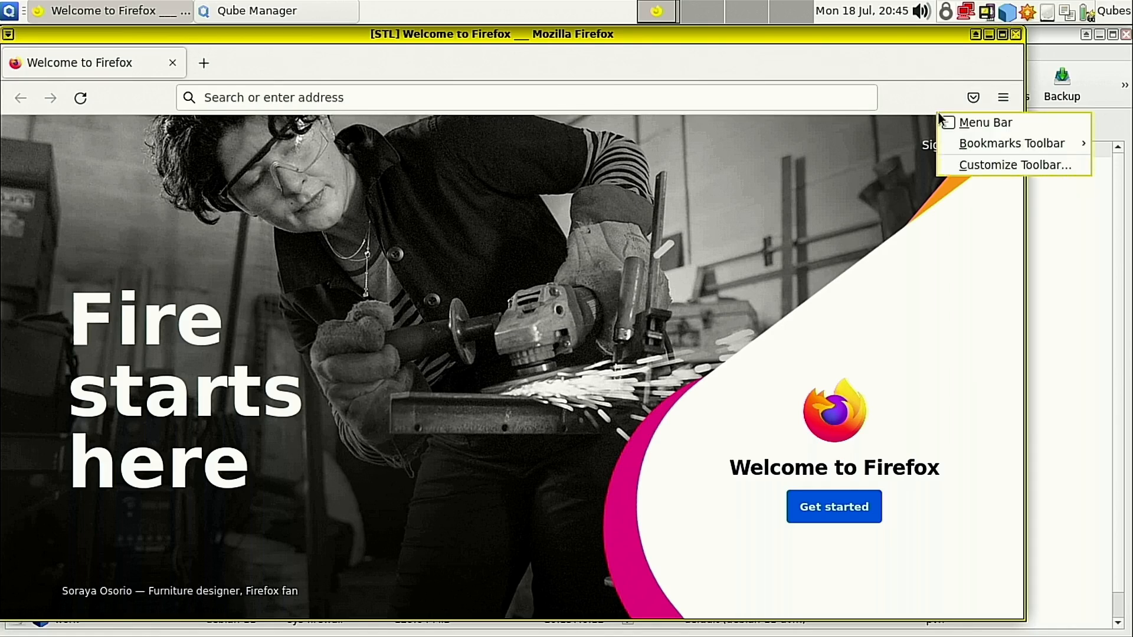
pyautogui.click(973, 160)
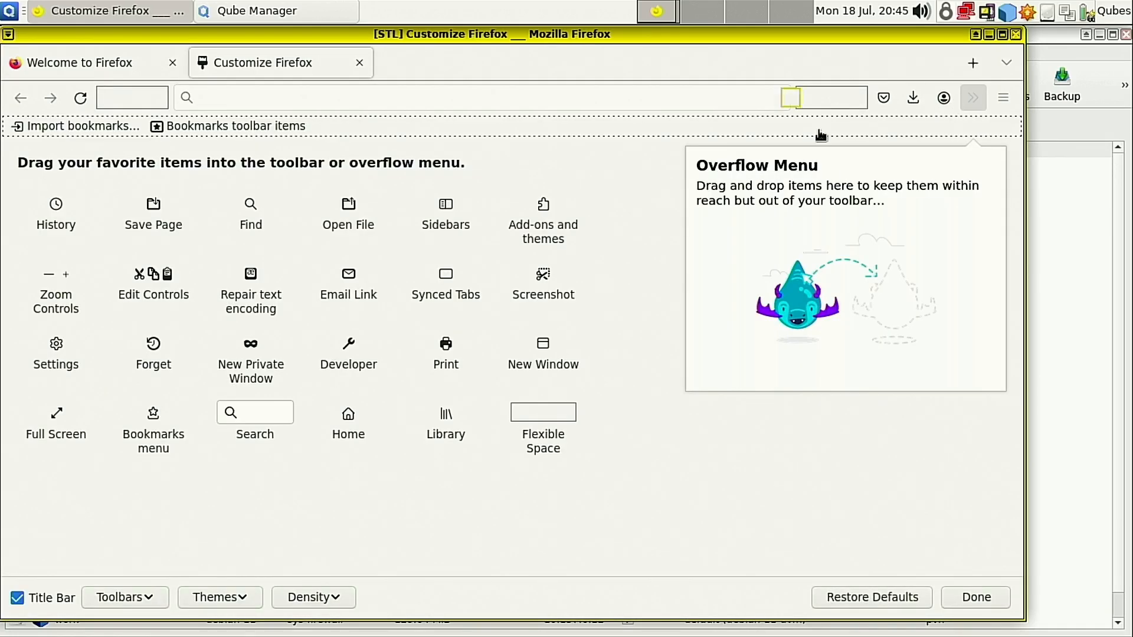
pyautogui.moveTo(139, 99); pyautogui.dragTo(426, 218)
pyautogui.moveTo(879, 101); pyautogui.dragTo(543, 218)
pyautogui.moveTo(944, 97); pyautogui.dragTo(590, 284)
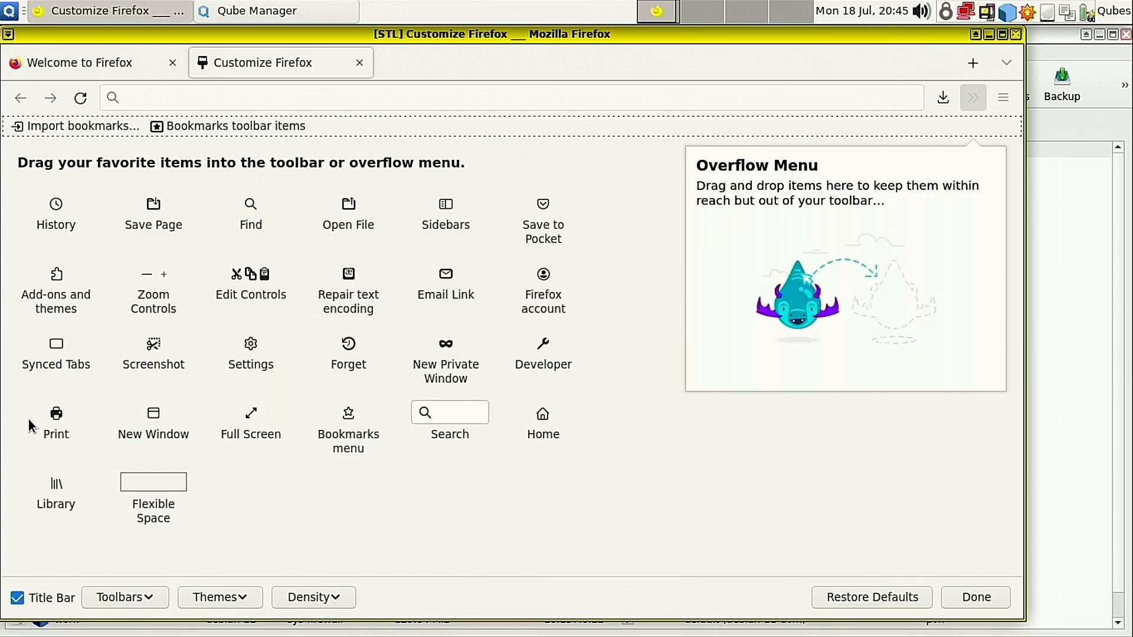
pyautogui.moveTo(436, 354); pyautogui.dragTo(941, 98)
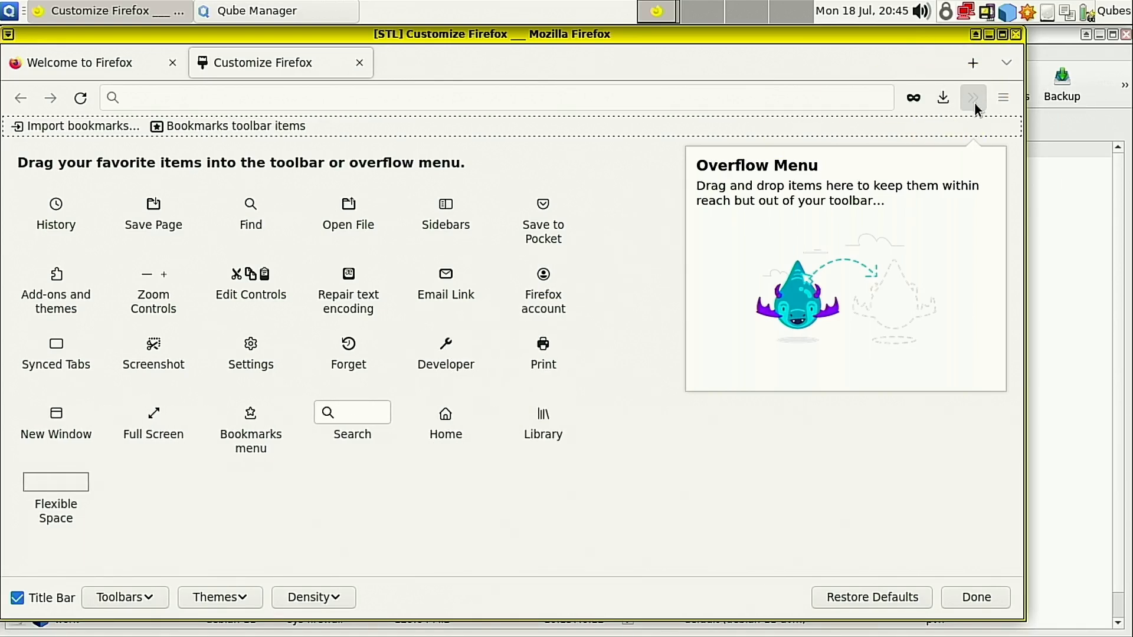
pyautogui.click(359, 62)
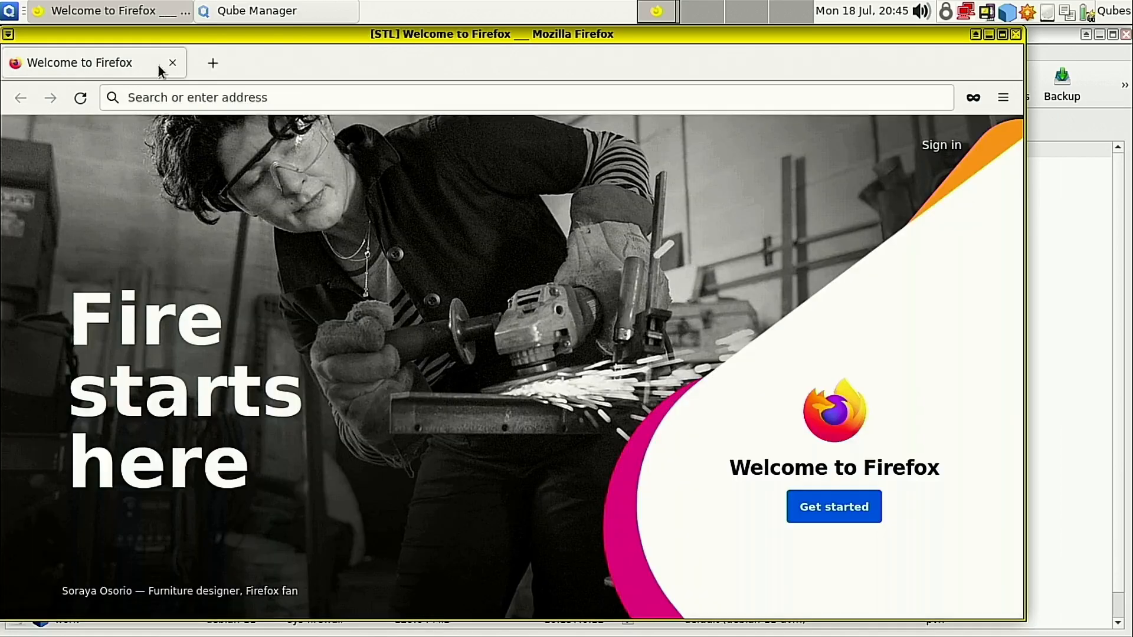
# Close the STL qube's Firefox window and shut down the STL qube.
pyautogui.click(1016, 34)
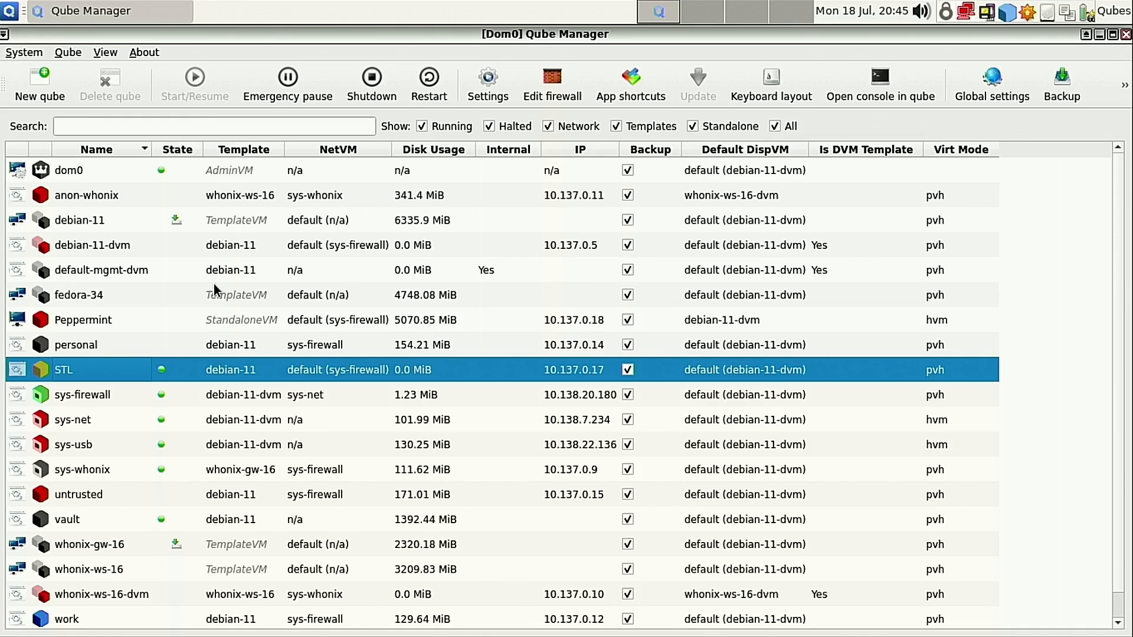
pyautogui.rightClick(88, 372)
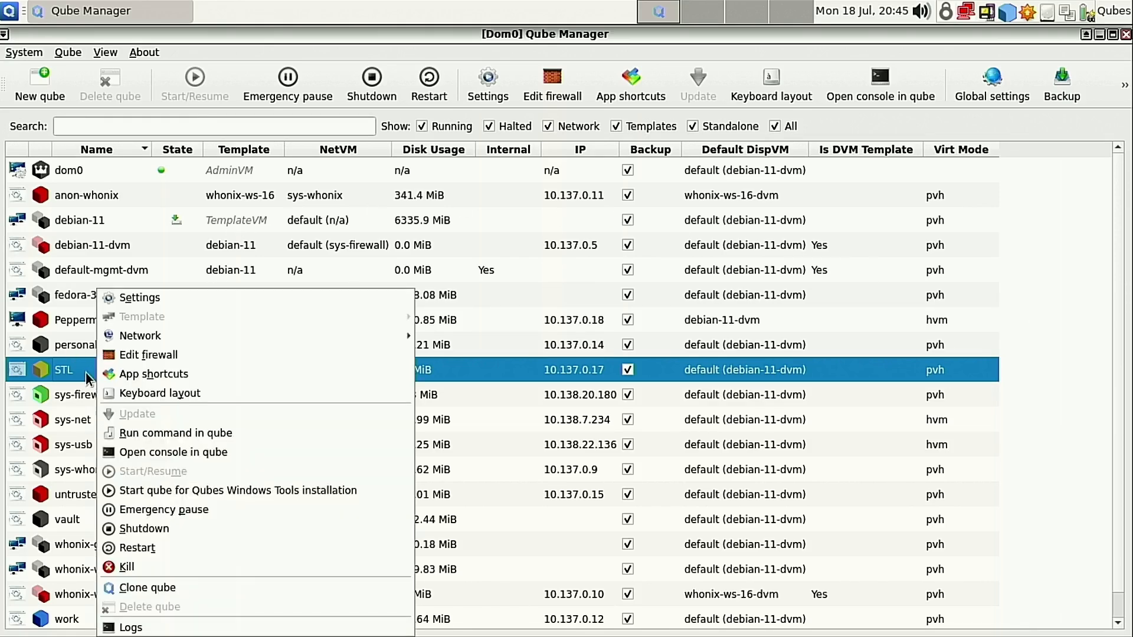
pyautogui.click(148, 529)
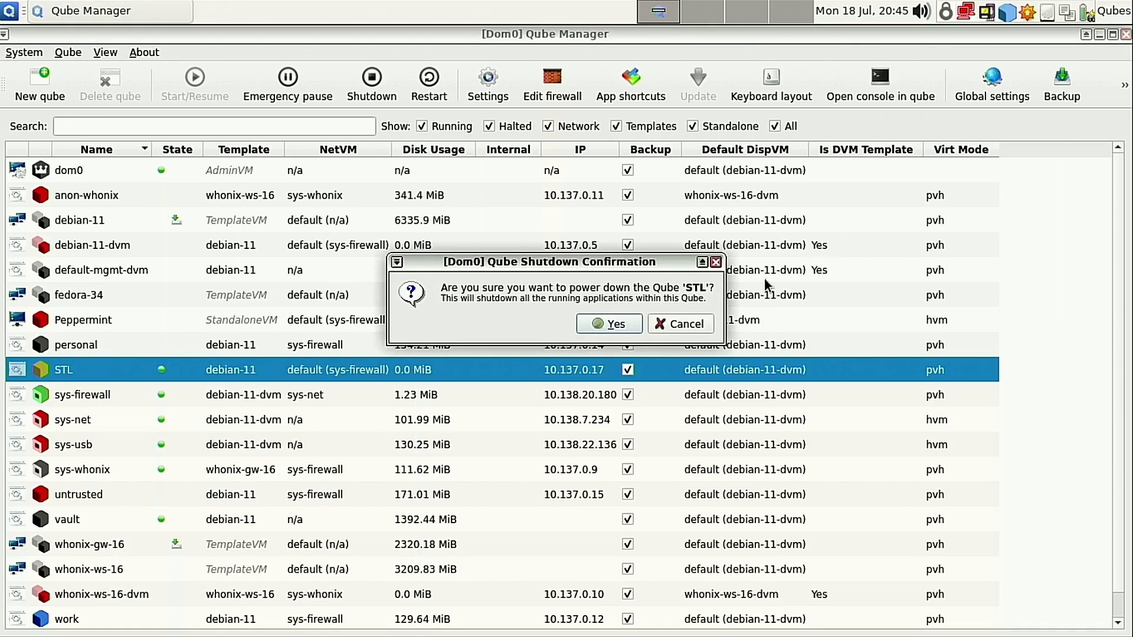
pyautogui.click(617, 327)
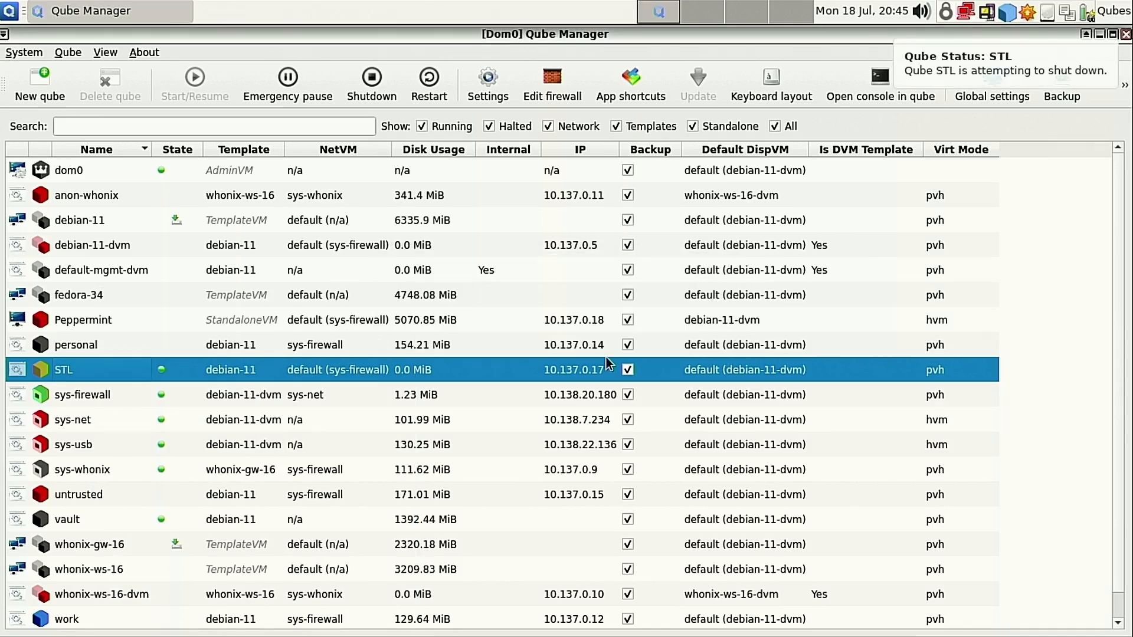
# Look at the Documents folder in the vault qube's file manager, and close that window.
pyautogui.click(9, 11)
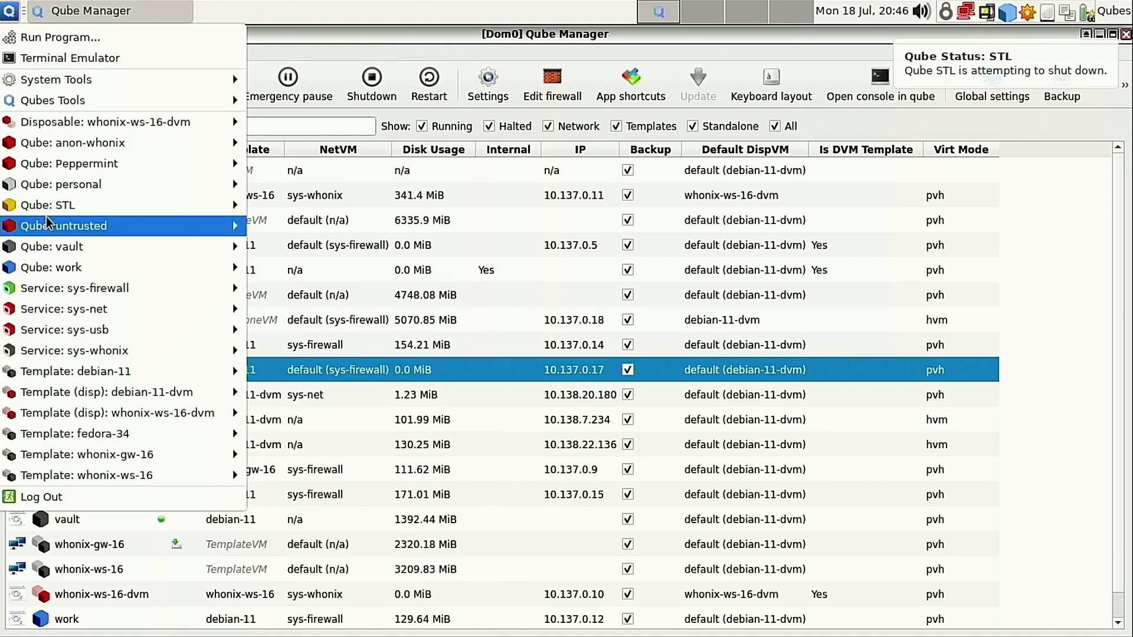
pyautogui.moveTo(52, 250)
pyautogui.click(334, 247)
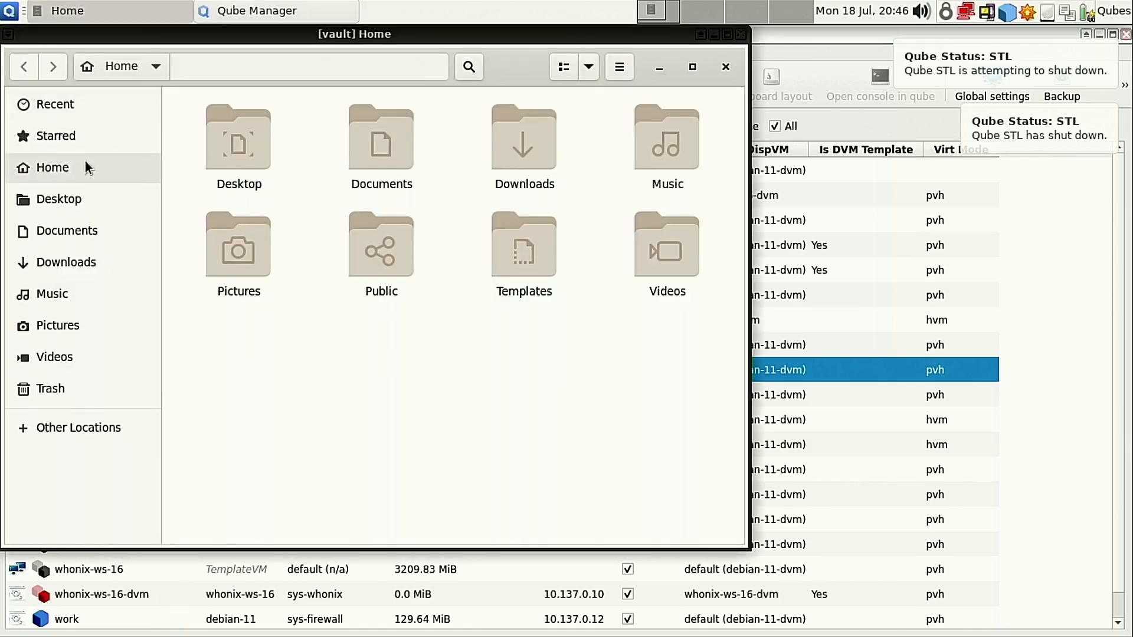
pyautogui.click(46, 222)
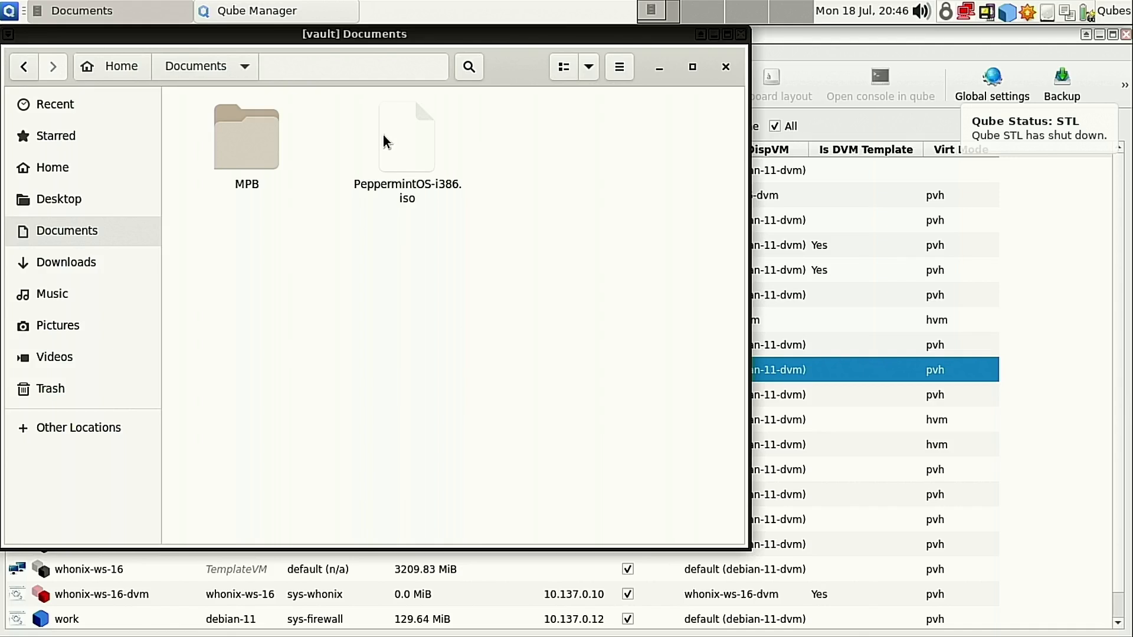
pyautogui.click(726, 67)
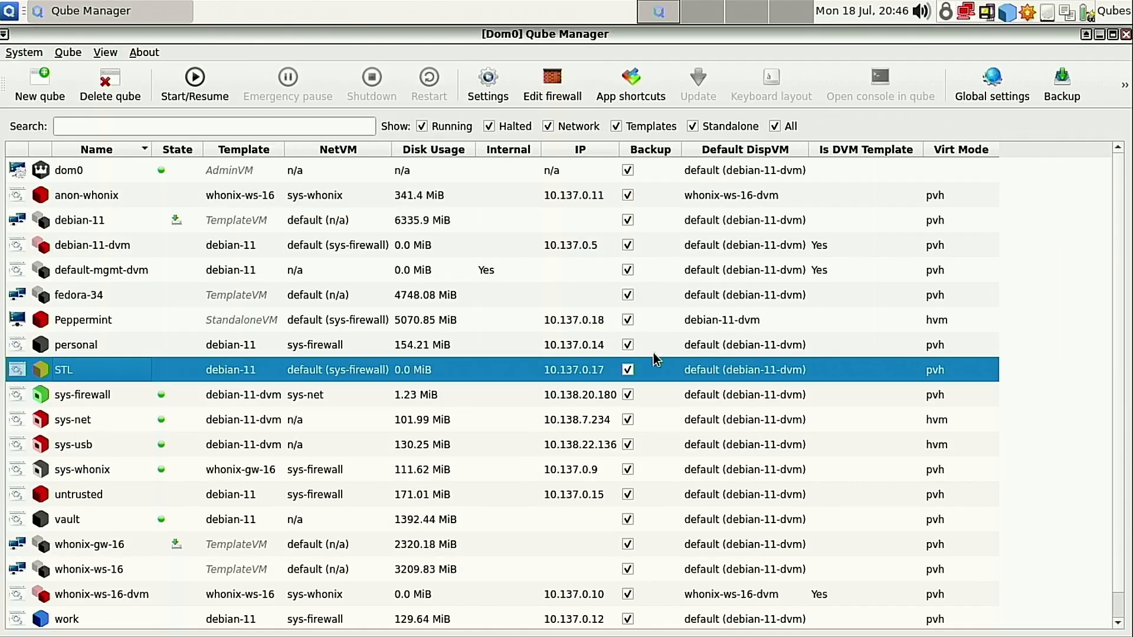
# Start the Peppermint standalone qube and try to switch its window to fullscreen while it boots.
pyautogui.click(107, 324)
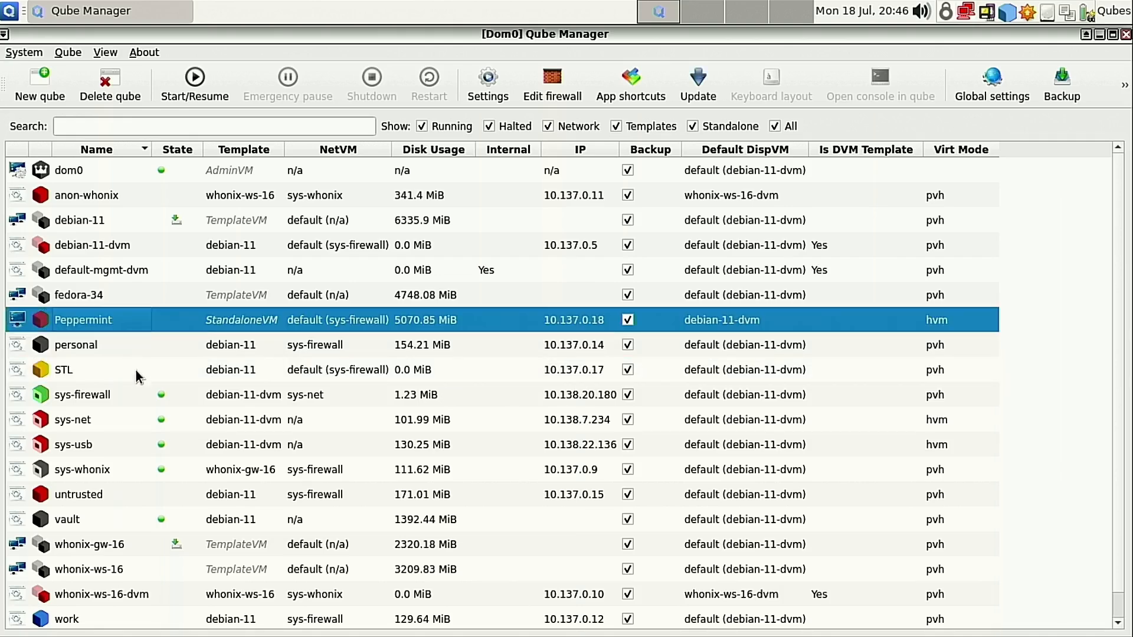
pyautogui.click(183, 79)
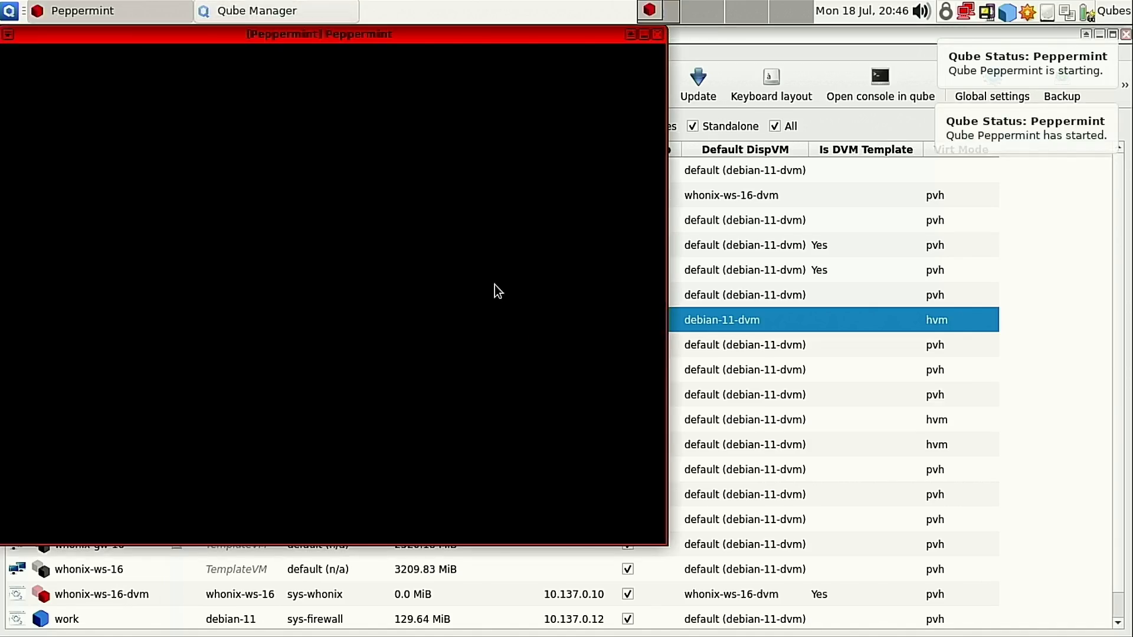
pyautogui.press('Return')
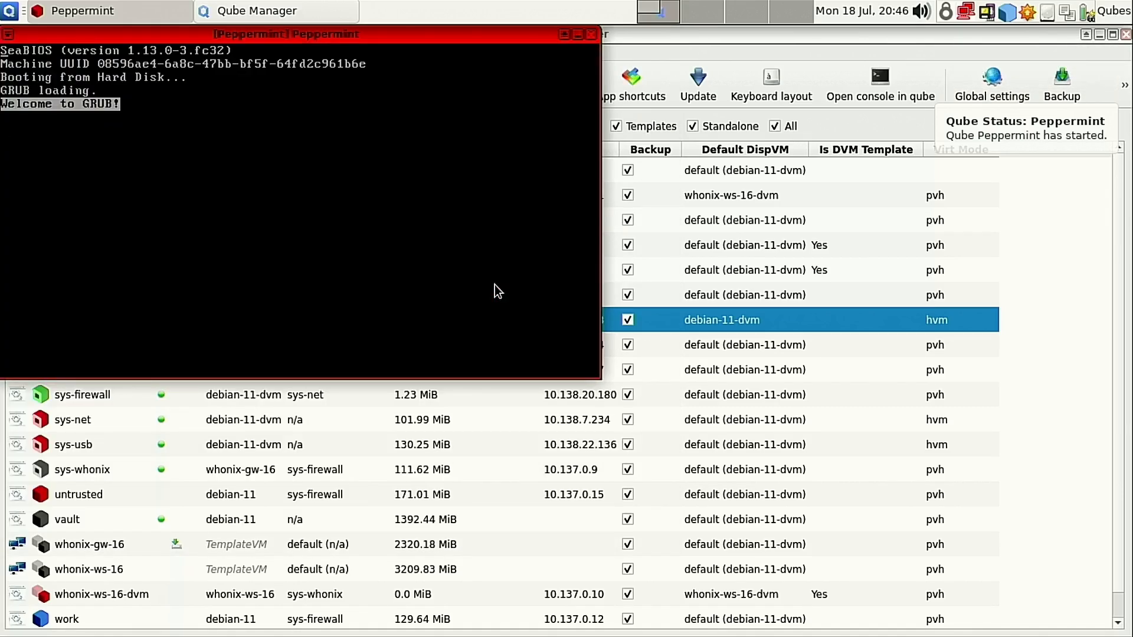
pyautogui.rightClick(477, 34)
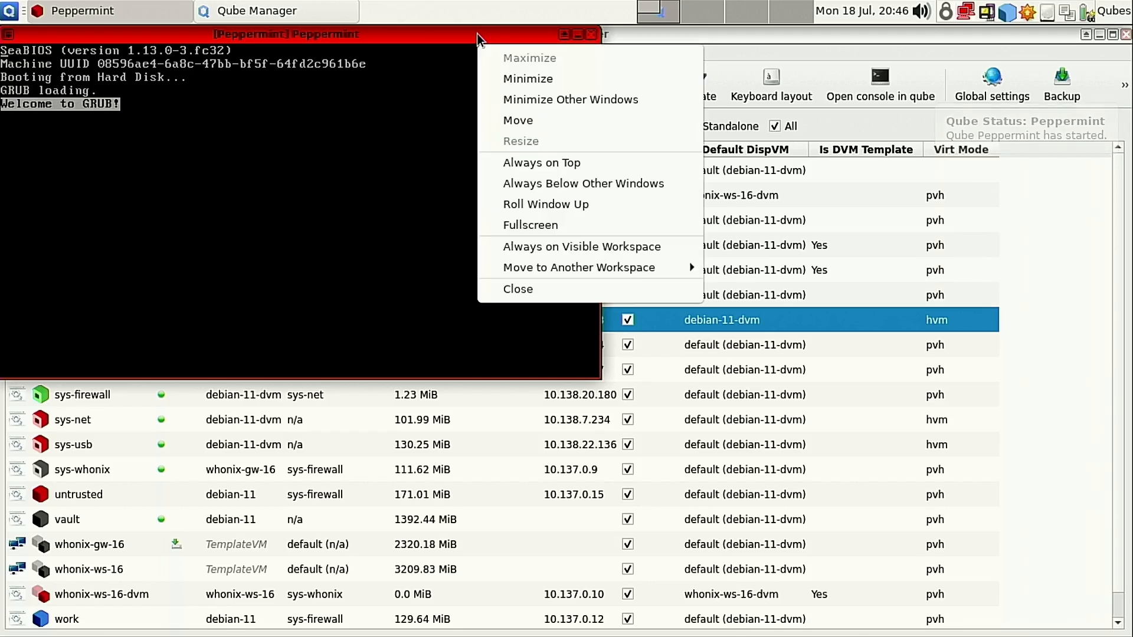
pyautogui.click(565, 224)
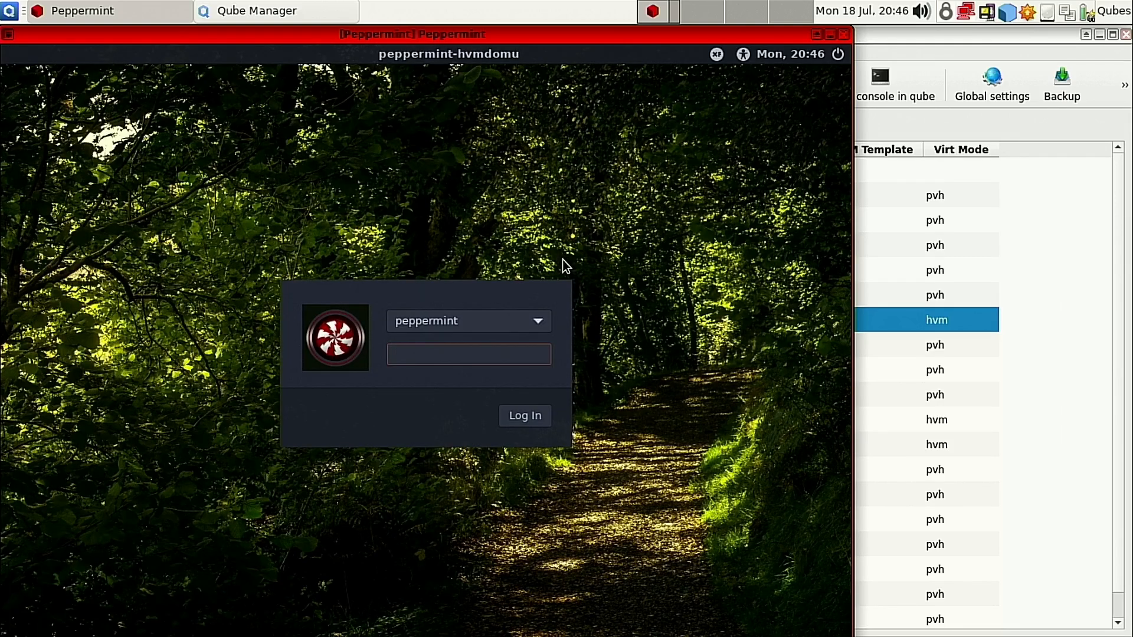
# Log in to the peppermint account with the account password, and reposition the Peppermint window on the desktop.
pyautogui.write('***')
pyautogui.press('Return')
pyautogui.moveTo(614, 36); pyautogui.dragTo(631, 14)
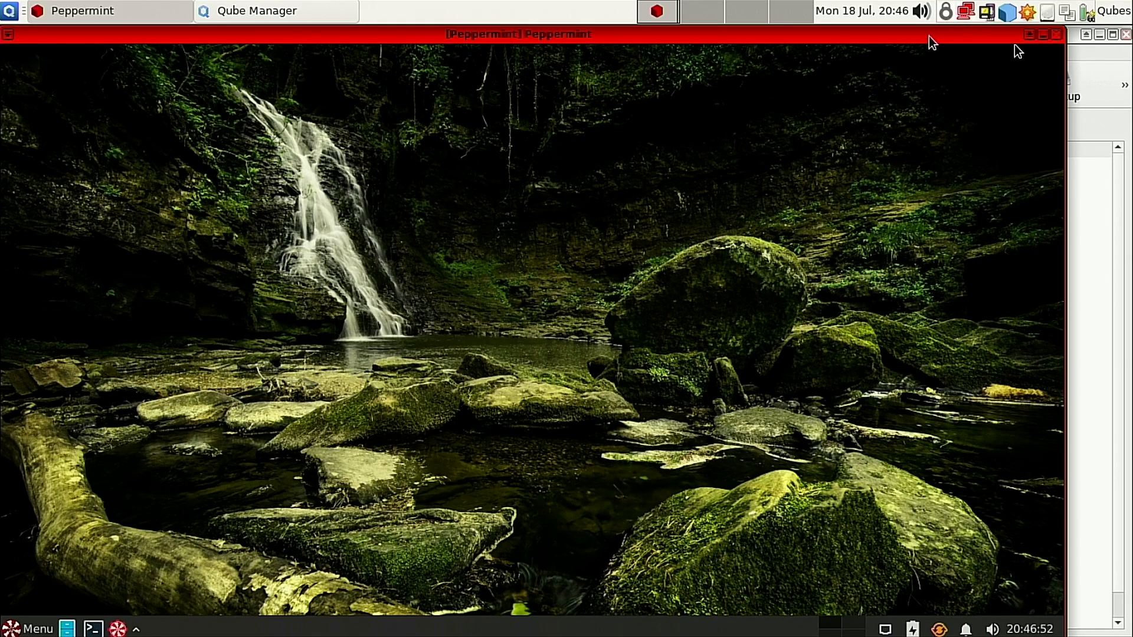
pyautogui.moveTo(936, 35); pyautogui.dragTo(953, 23)
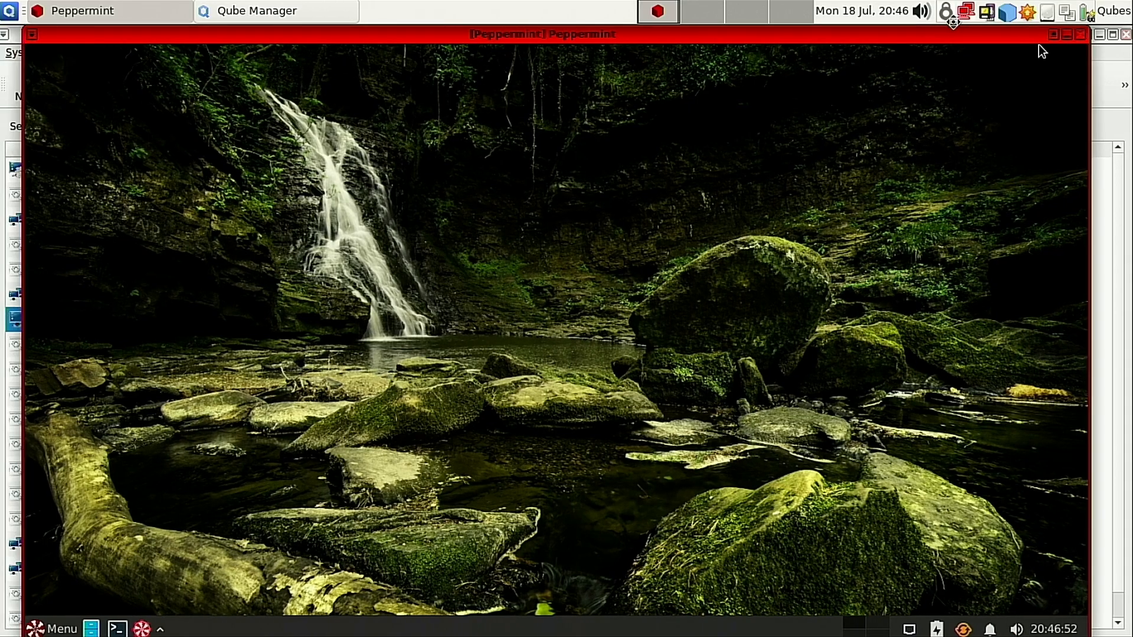
# View the applications available in the Peppermint system, and shut it down from inside the qube.
pyautogui.click(53, 628)
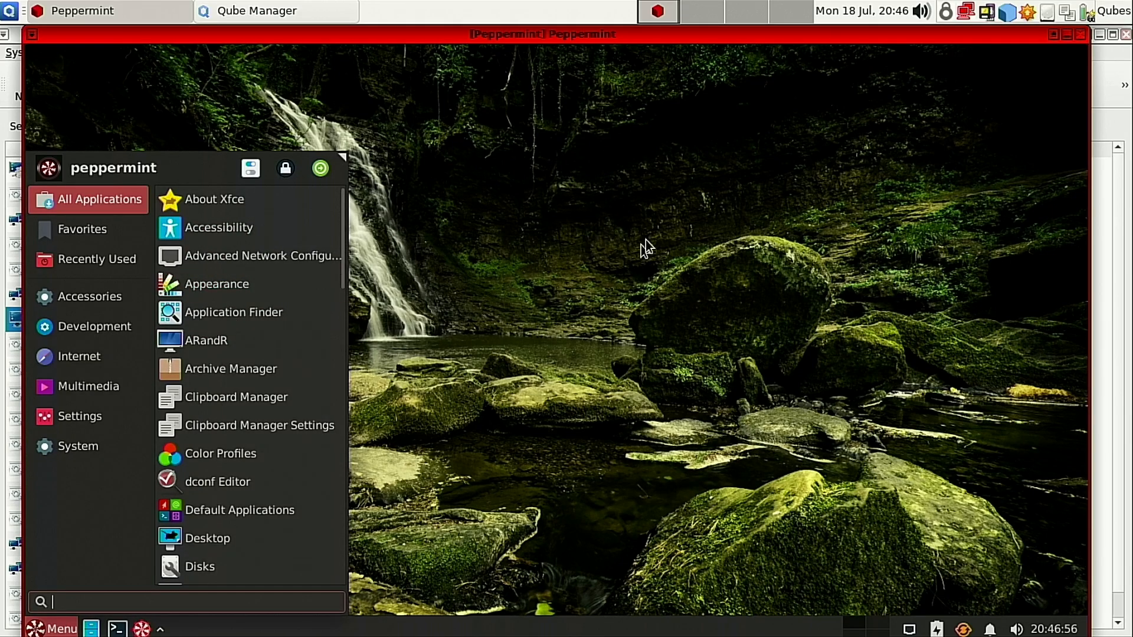
pyautogui.click(616, 242)
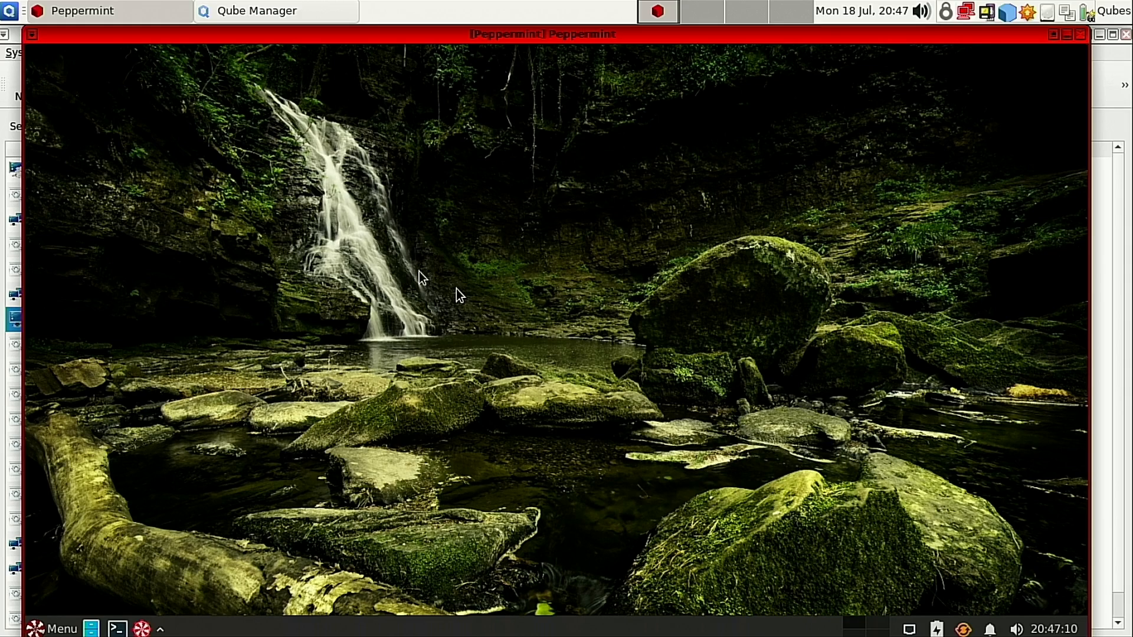
pyautogui.click(62, 630)
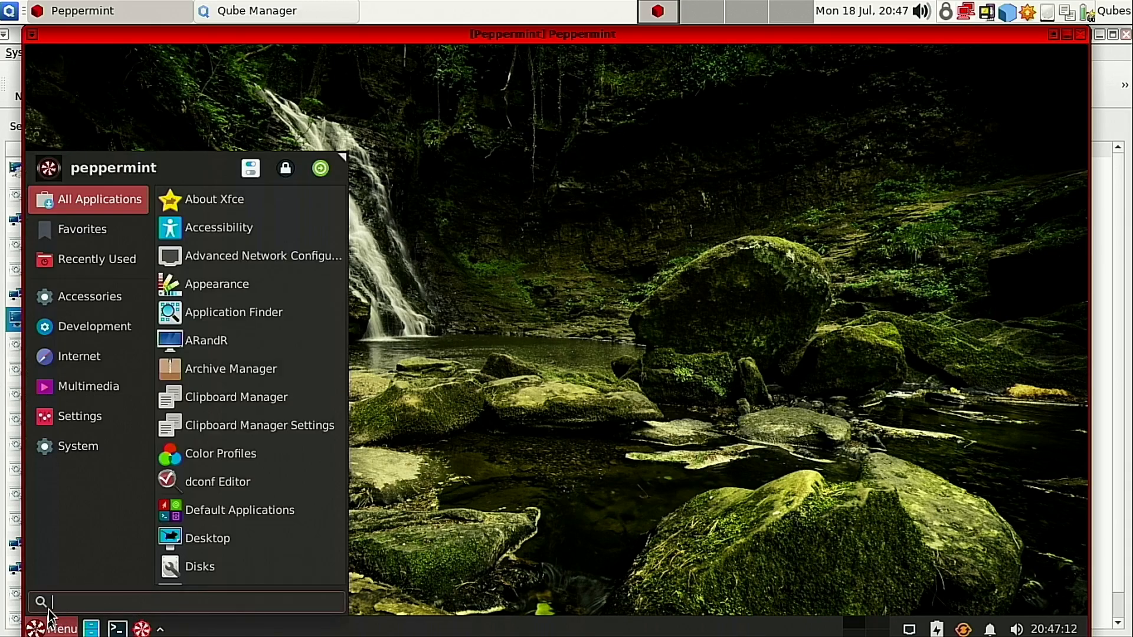
pyautogui.click(324, 159)
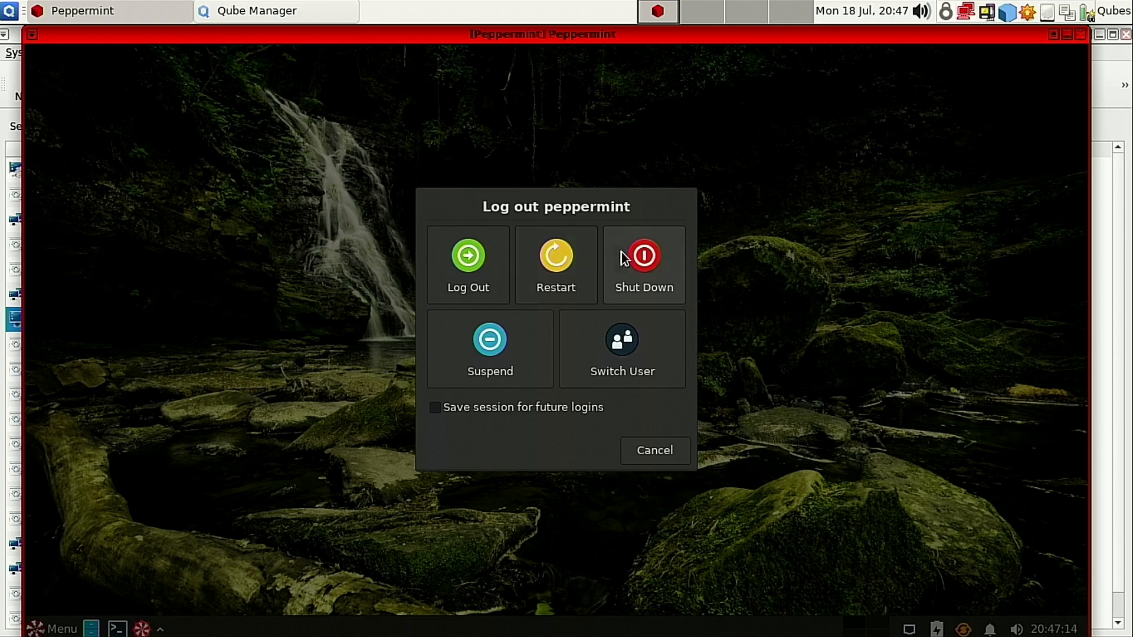
pyautogui.click(640, 260)
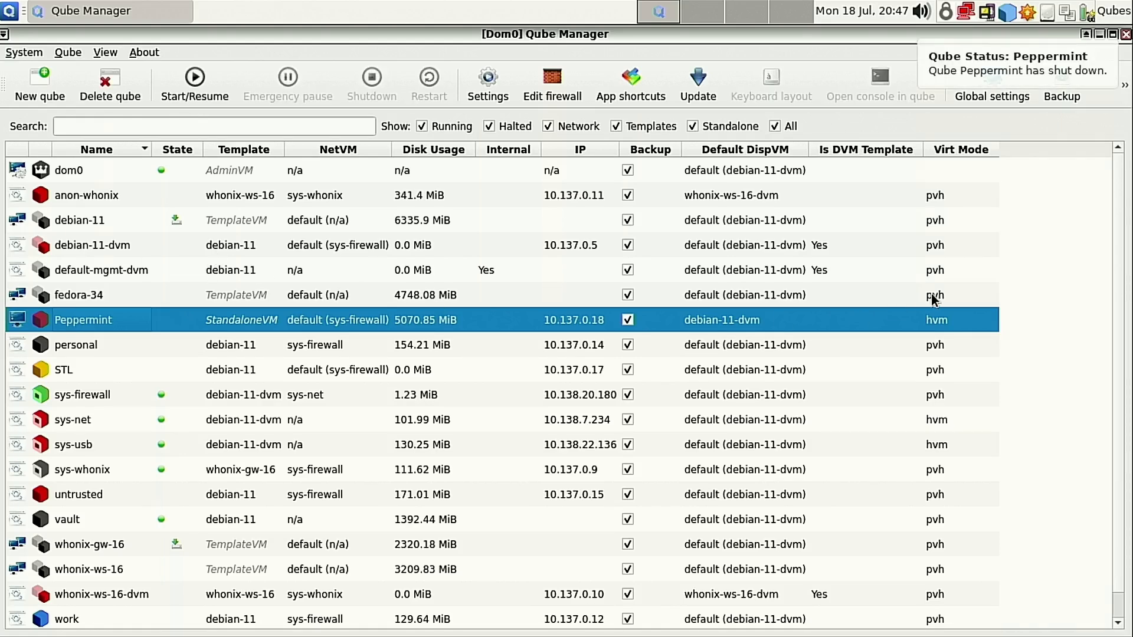
# Start creating a new qube named DELETE with a blue label.
pyautogui.click(39, 81)
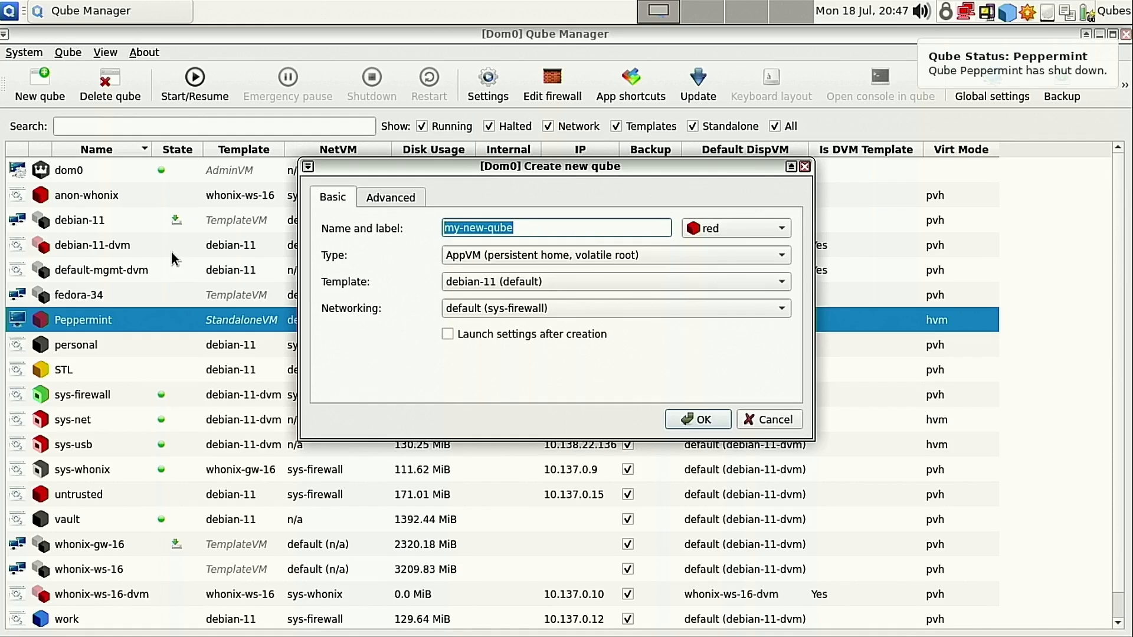
pyautogui.write('DE')
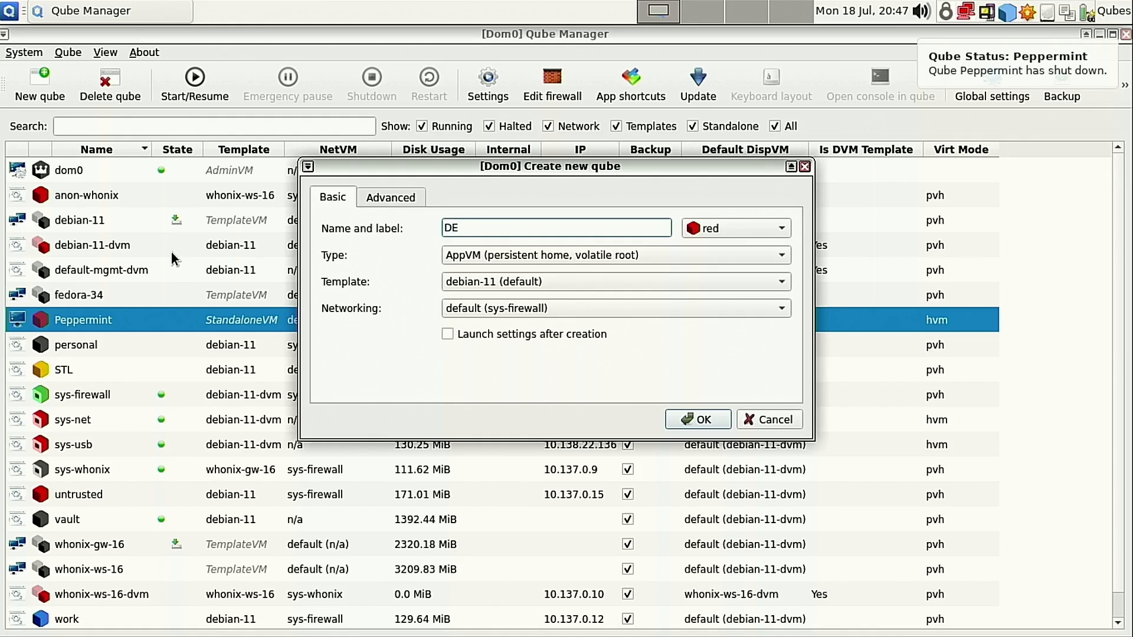
pyautogui.write('LETE')
pyautogui.click(732, 232)
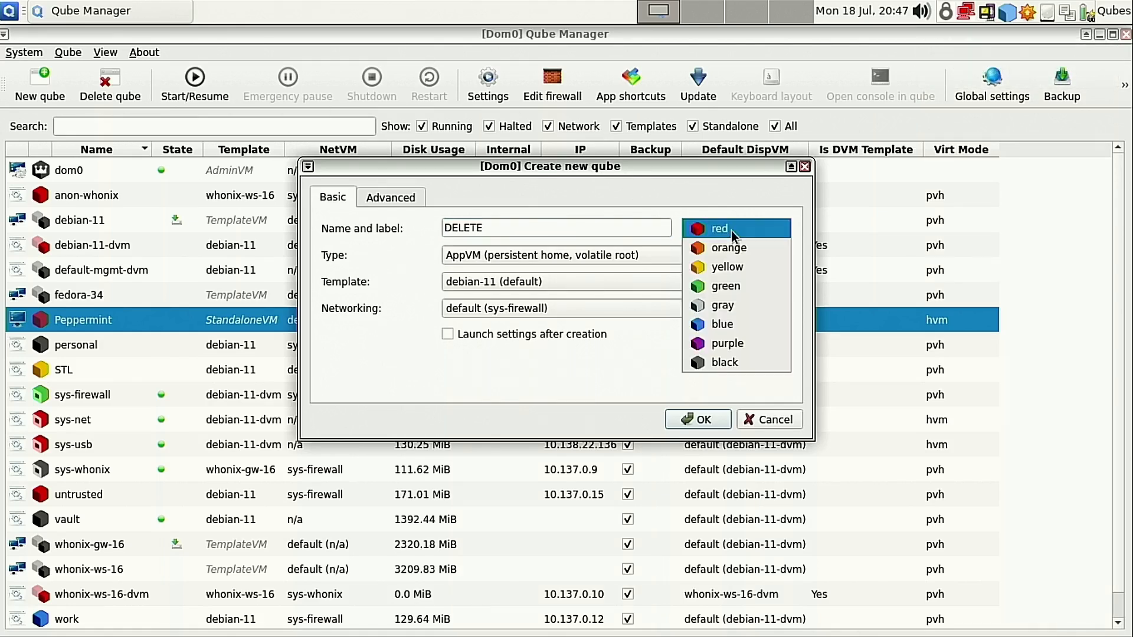
pyautogui.click(749, 328)
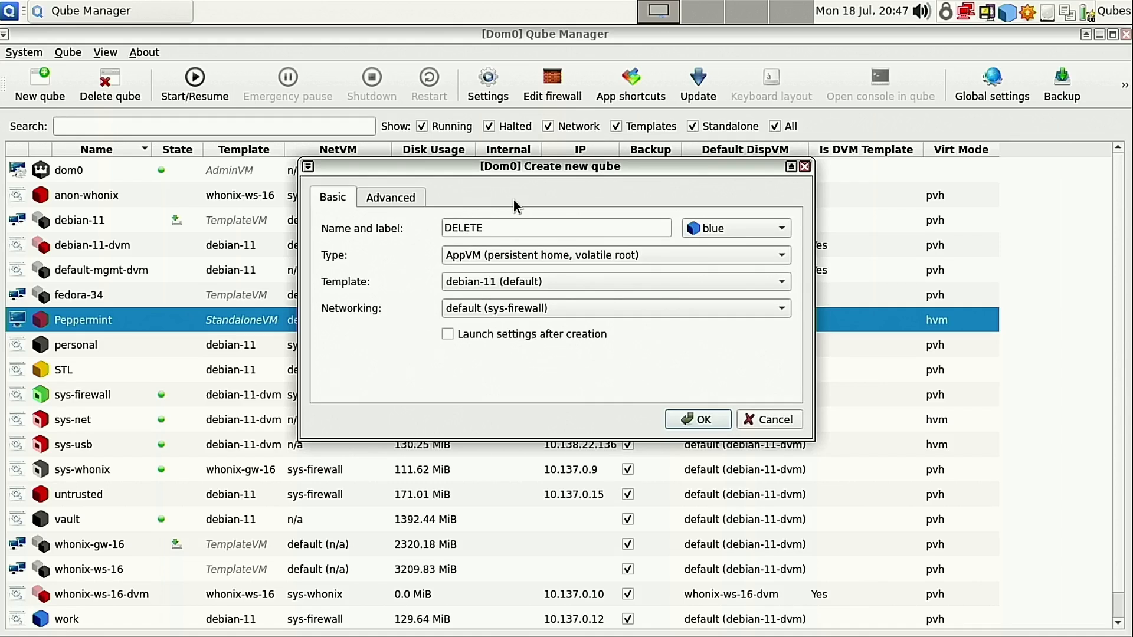
# Make the new DELETE qube a StandaloneVM with no template, check its advanced options, and create it.
pyautogui.click(526, 260)
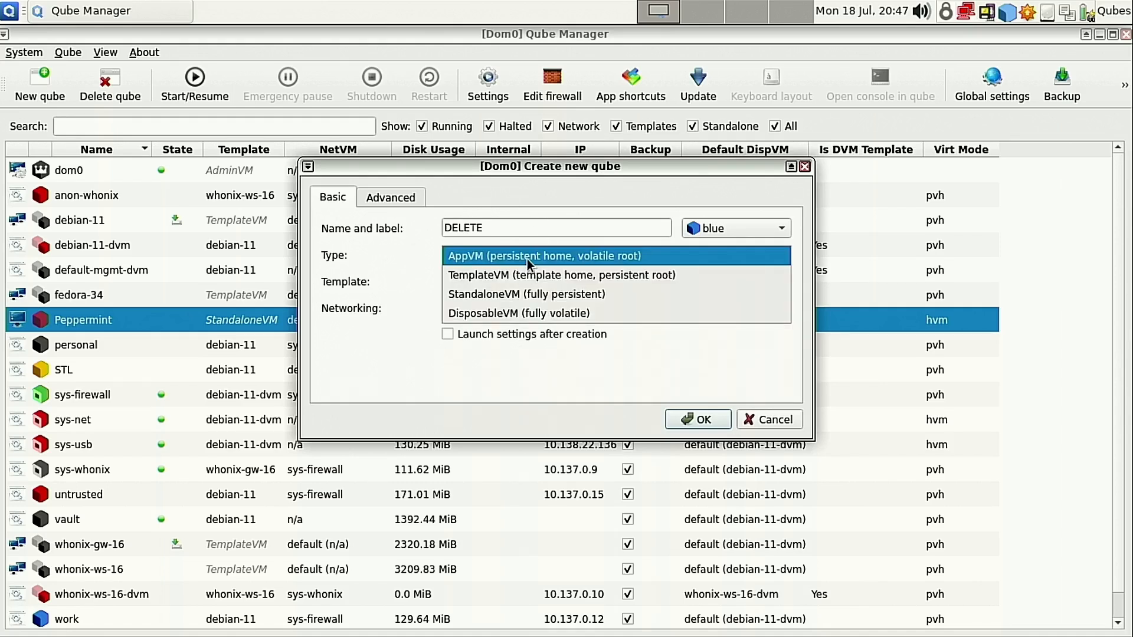
pyautogui.click(567, 295)
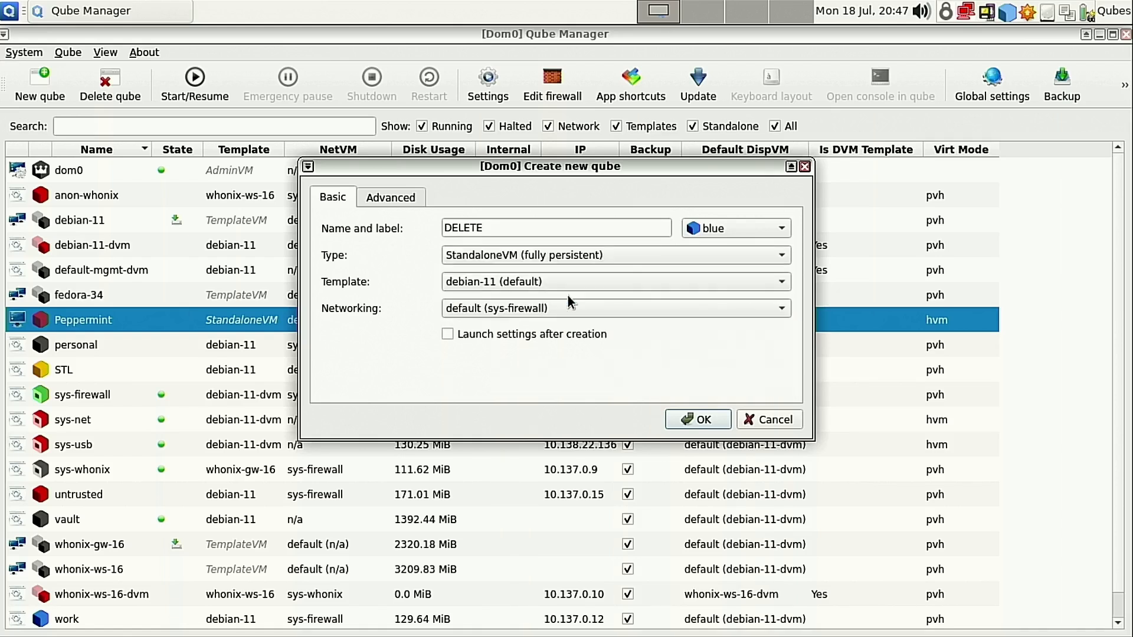
pyautogui.click(568, 278)
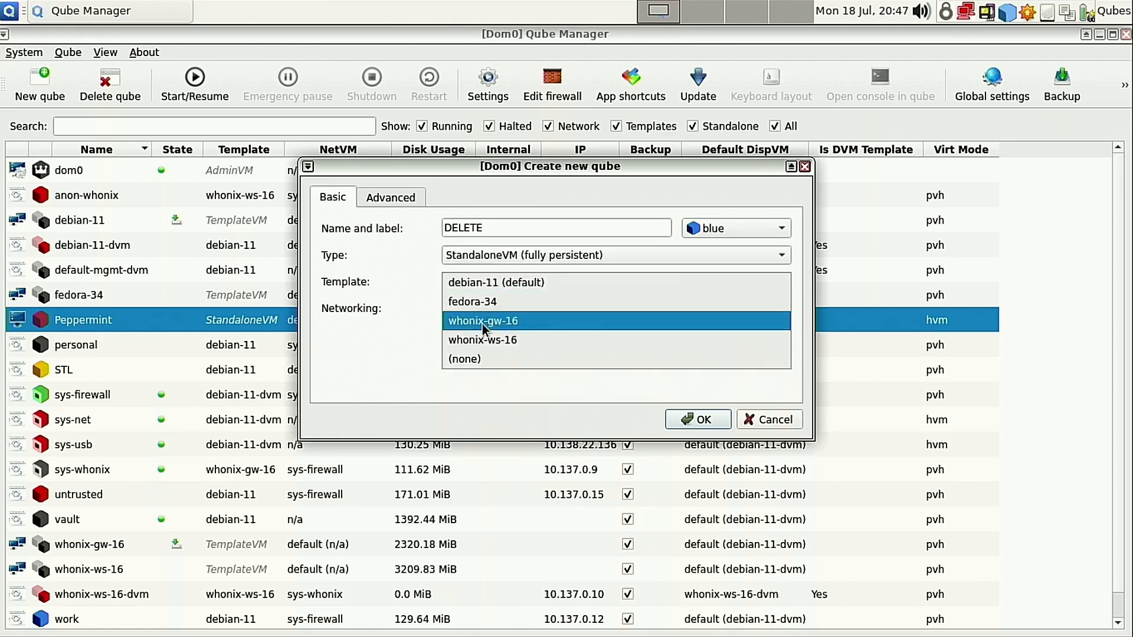
pyautogui.click(460, 360)
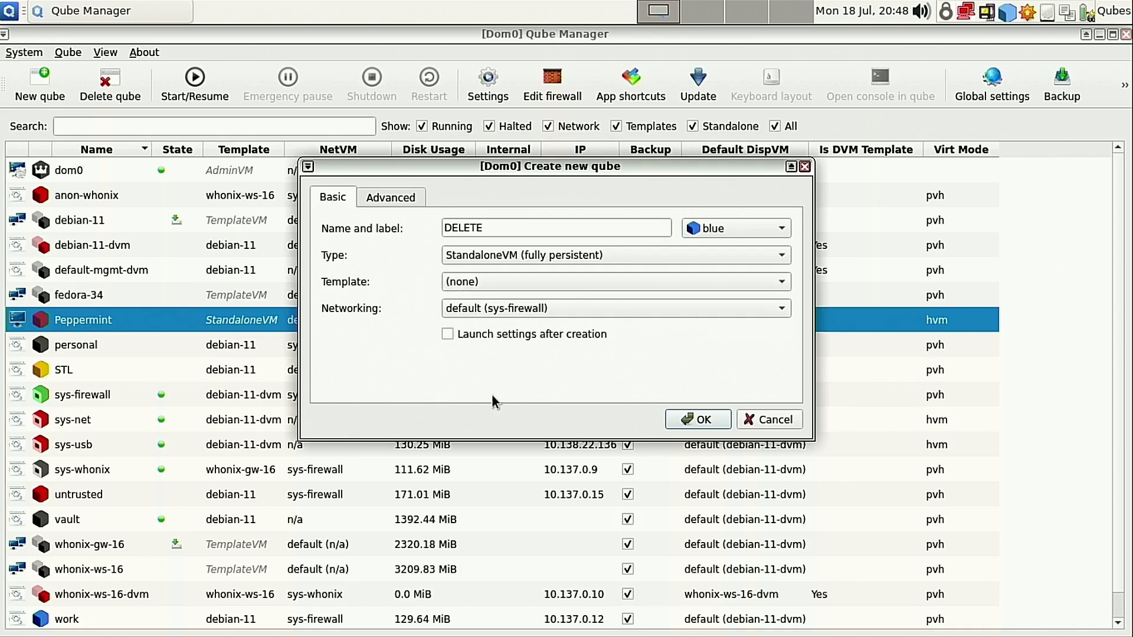
pyautogui.click(380, 197)
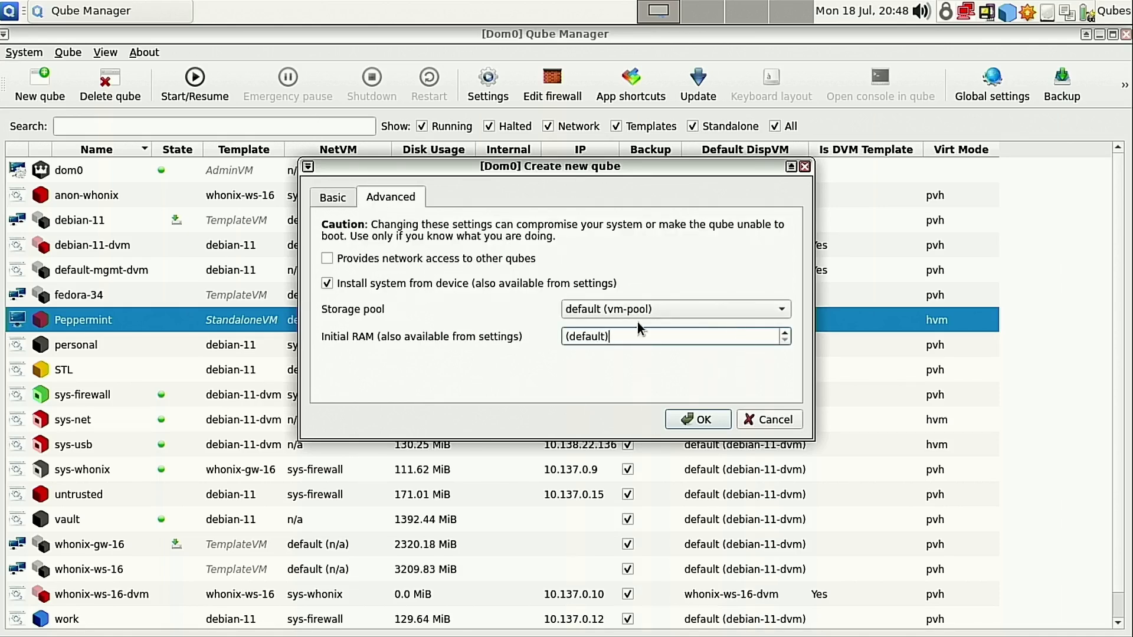
pyautogui.click(330, 197)
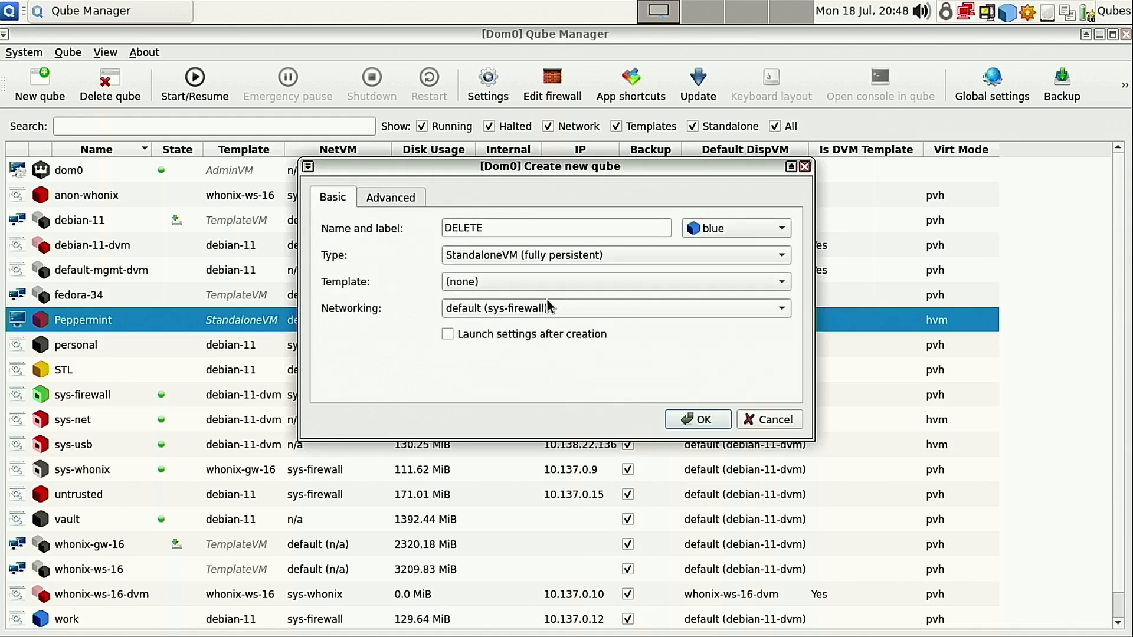
pyautogui.click(703, 419)
# Boot DELETE from PeppermintOS-i386.iso in the vault qube's Documents folder, and start the PeppermintOS (686-pae) live entry.
pyautogui.click(382, 292)
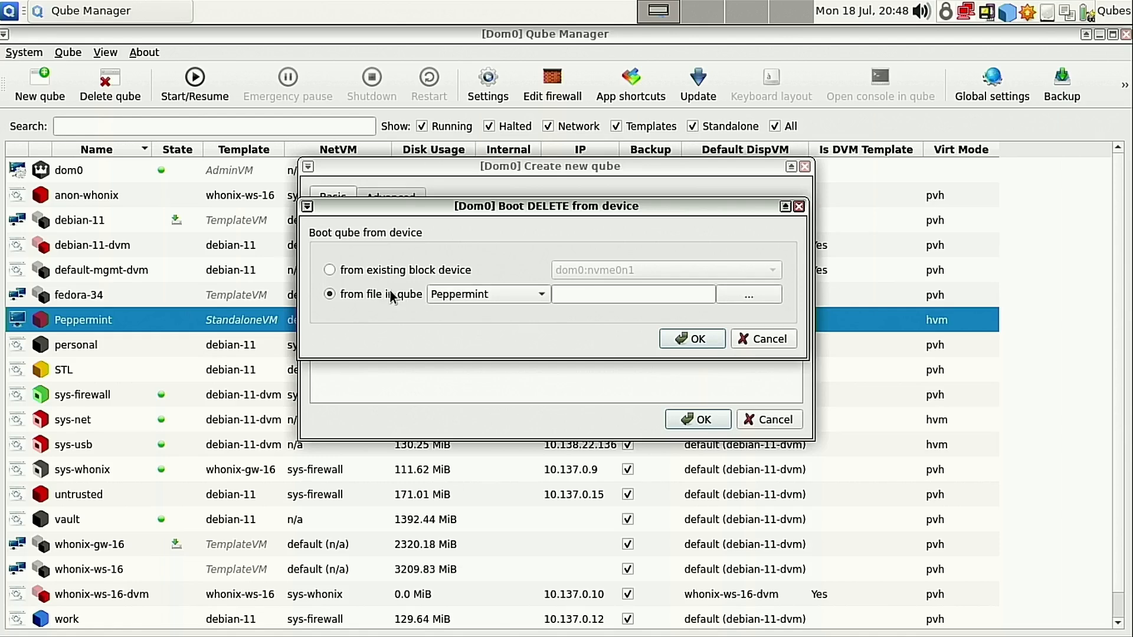
pyautogui.click(475, 292)
pyautogui.click(463, 550)
pyautogui.click(749, 294)
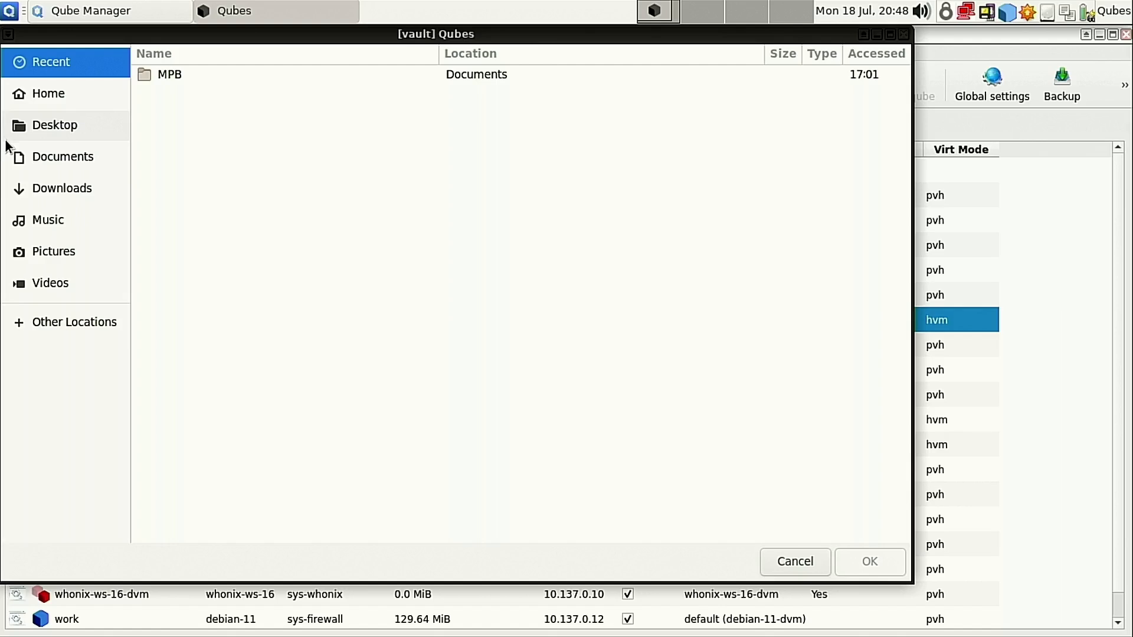
pyautogui.click(36, 154)
pyautogui.doubleClick(214, 132)
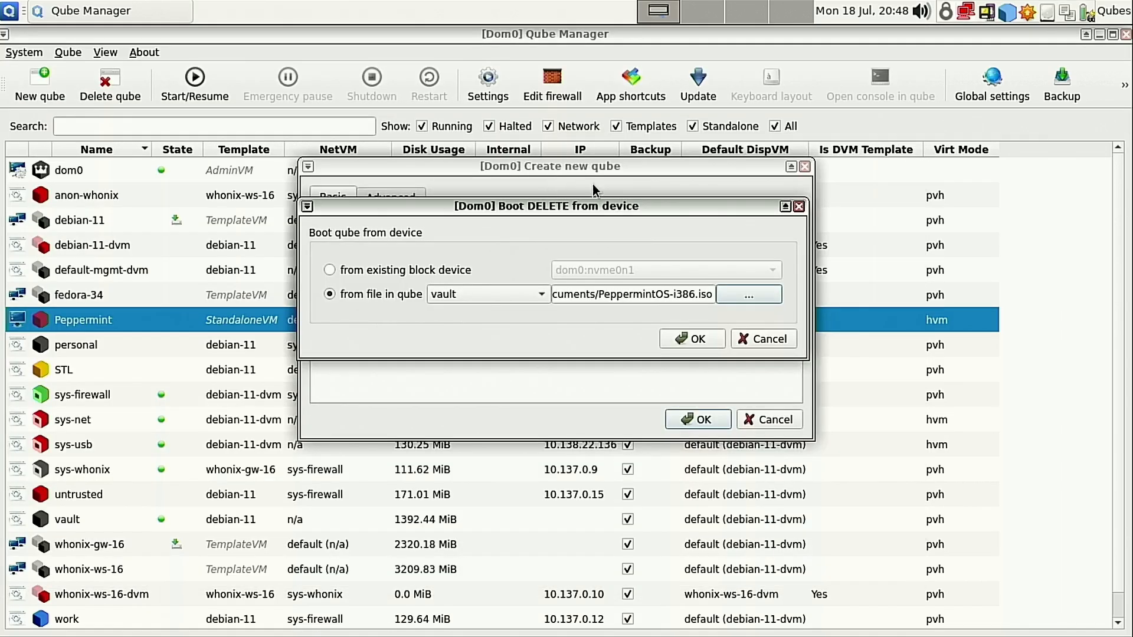
pyautogui.click(713, 341)
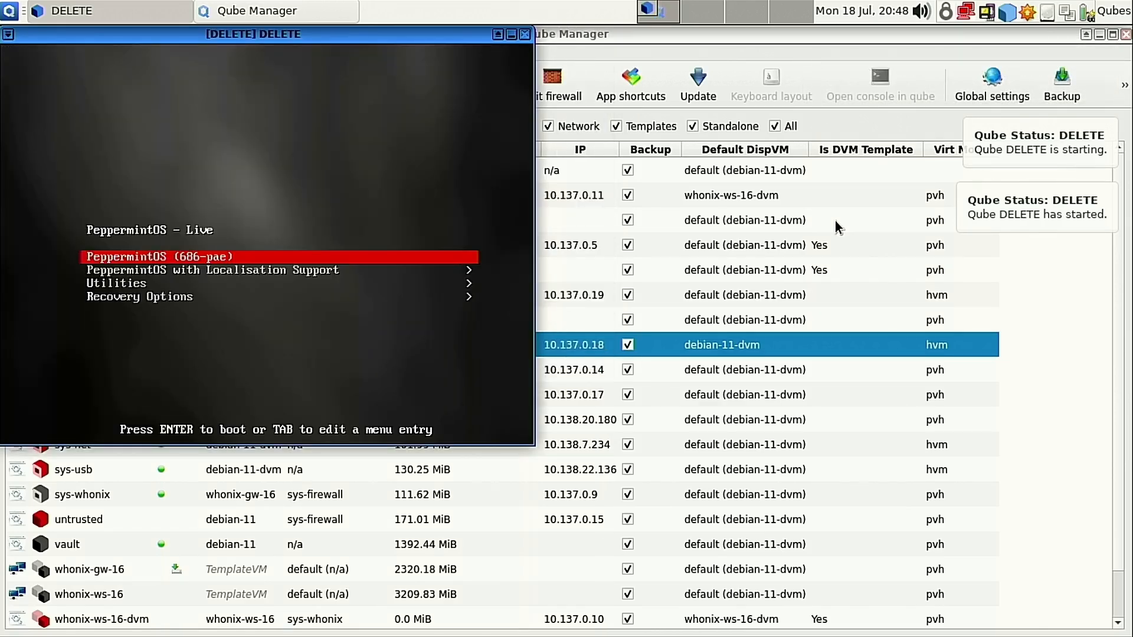
pyautogui.press('Return')
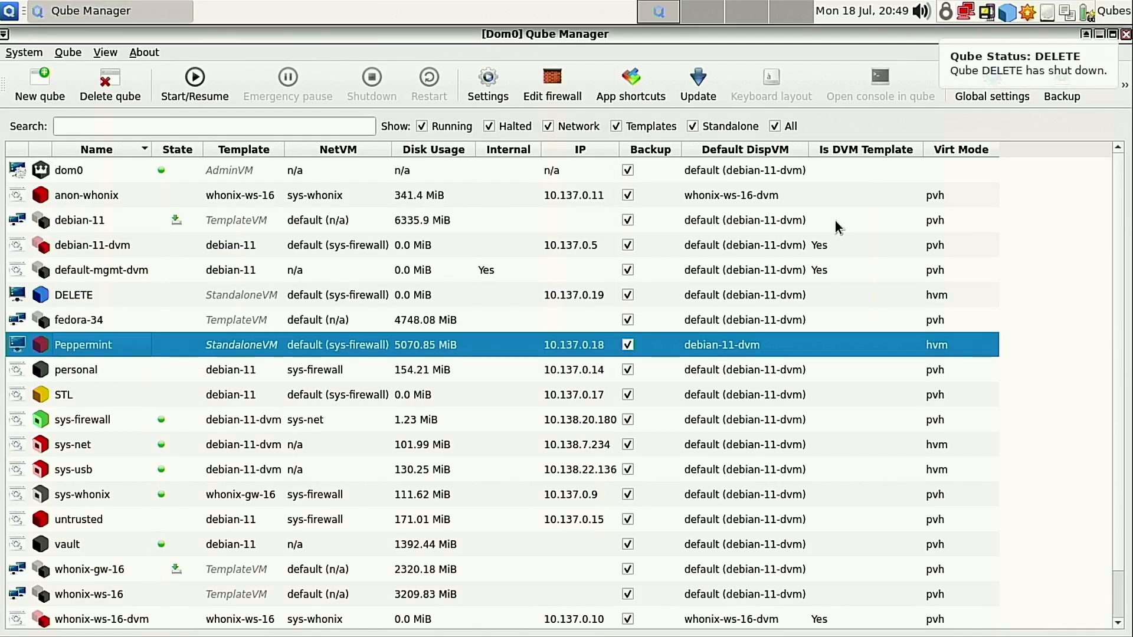
# In the DELETE qube's settings, set the system storage max size to 20 GB and the private storage max size to 10 GB.
pyautogui.click(123, 295)
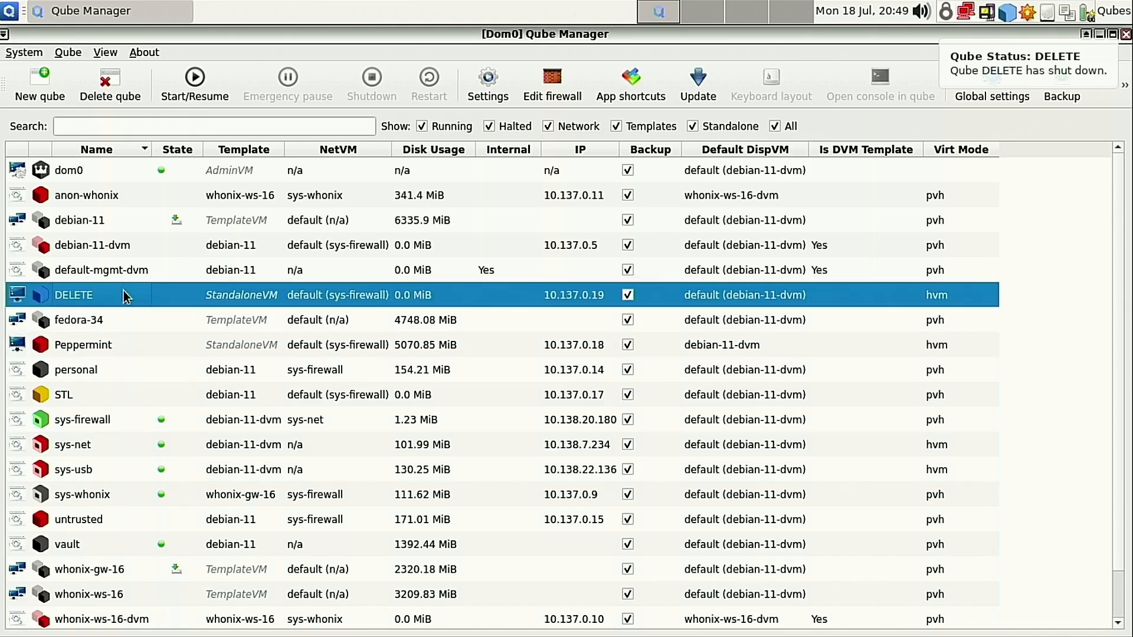
pyautogui.click(488, 82)
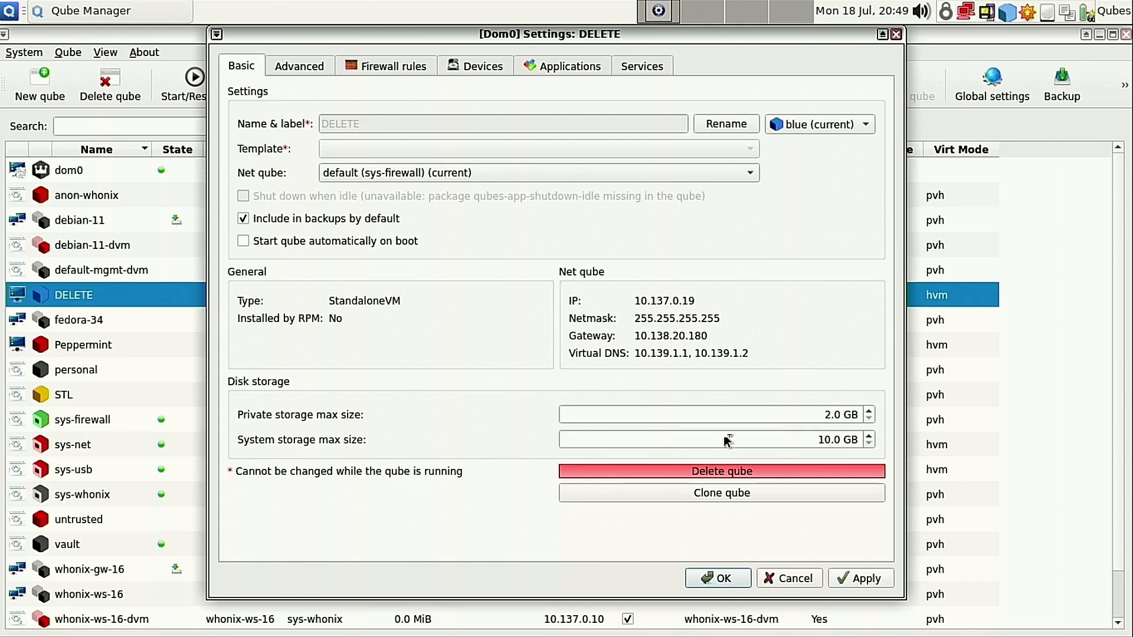
pyautogui.click(825, 440)
pyautogui.hotkey('shift', 'Left')
pyautogui.write('2')
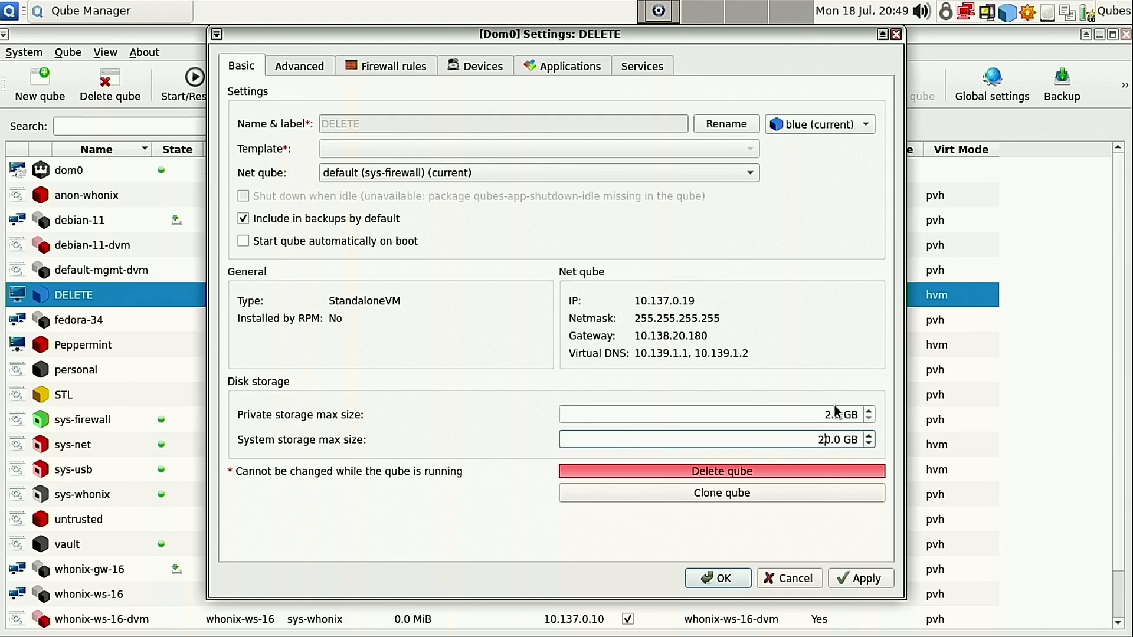
pyautogui.click(818, 417)
pyautogui.press('Delete')
pyautogui.write('10')
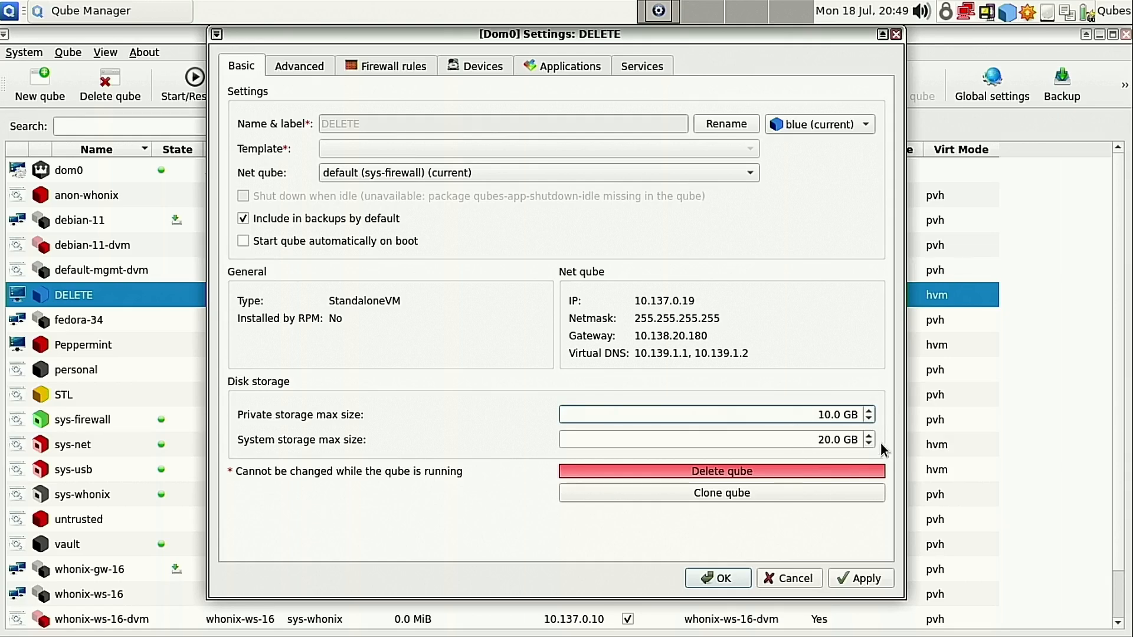
# Set the DELETE qube's initial memory to 1500 MB.
pyautogui.click(288, 64)
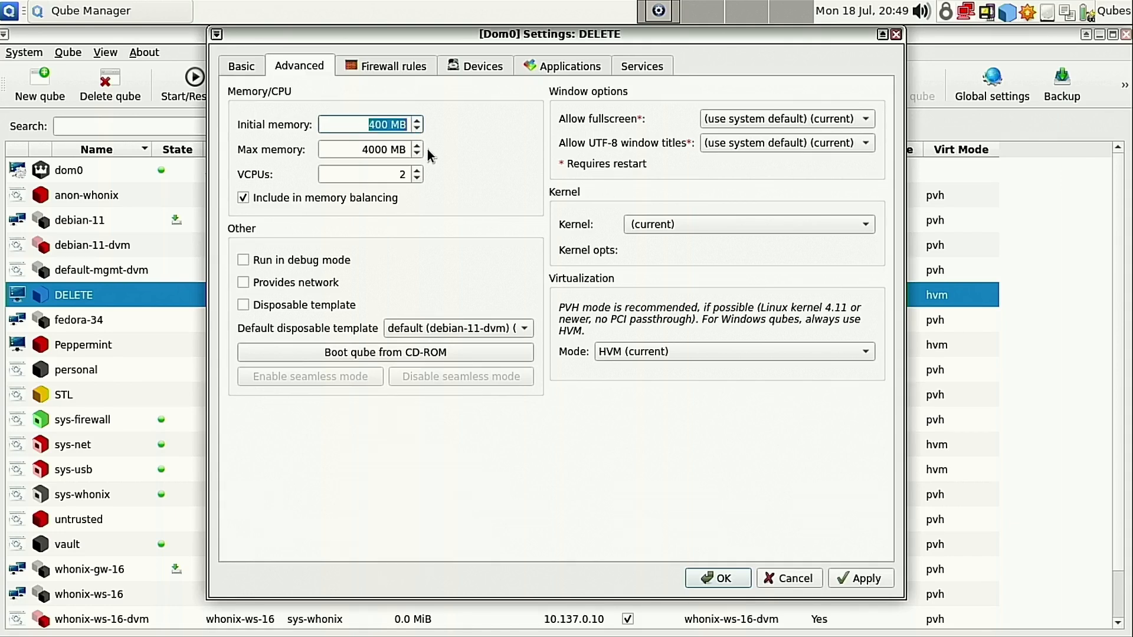
pyautogui.press('End')
pyautogui.hotkey('shift', 'Home')
pyautogui.write('1500')
pyautogui.click(376, 126)
pyautogui.press('BackSpace')
pyautogui.write('0')
pyautogui.press('BackSpace')
pyautogui.write('5')
# Choose PeppermintOS-i386.iso from the vault qube's Documents as DELETE's boot file, and cancel both the boot and the settings.
pyautogui.click(437, 352)
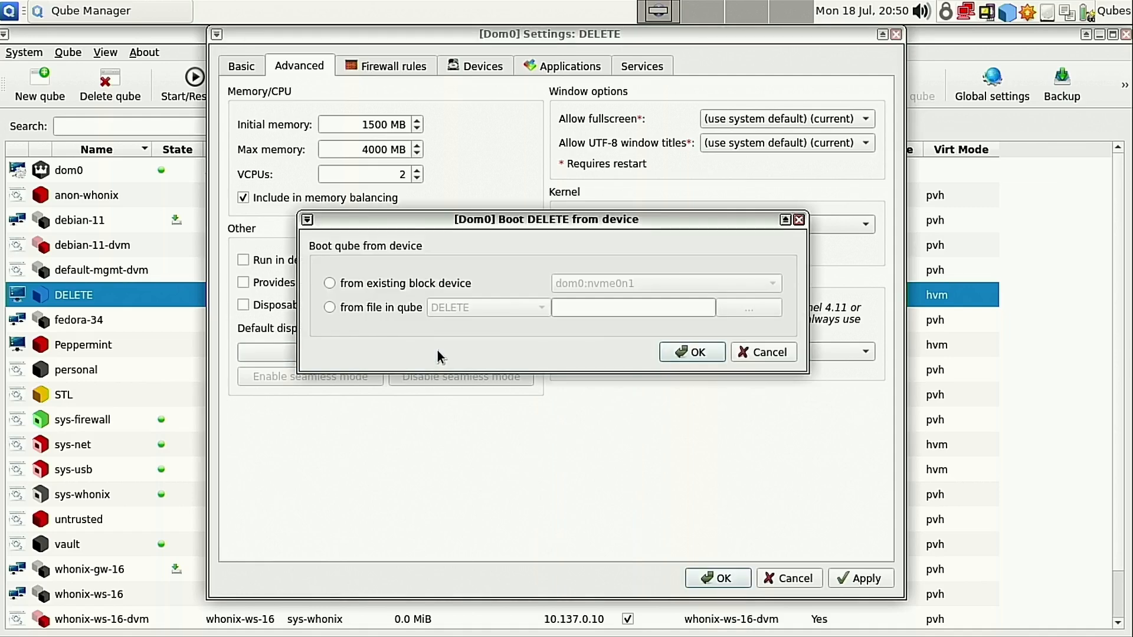
pyautogui.click(383, 309)
pyautogui.click(458, 314)
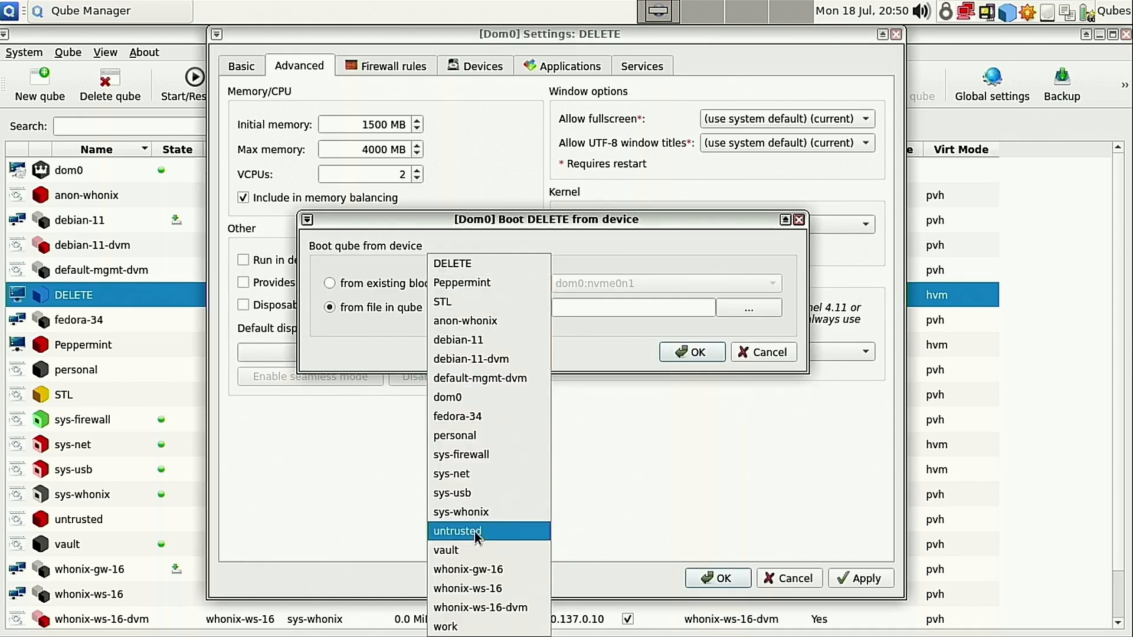
pyautogui.click(469, 549)
pyautogui.click(750, 308)
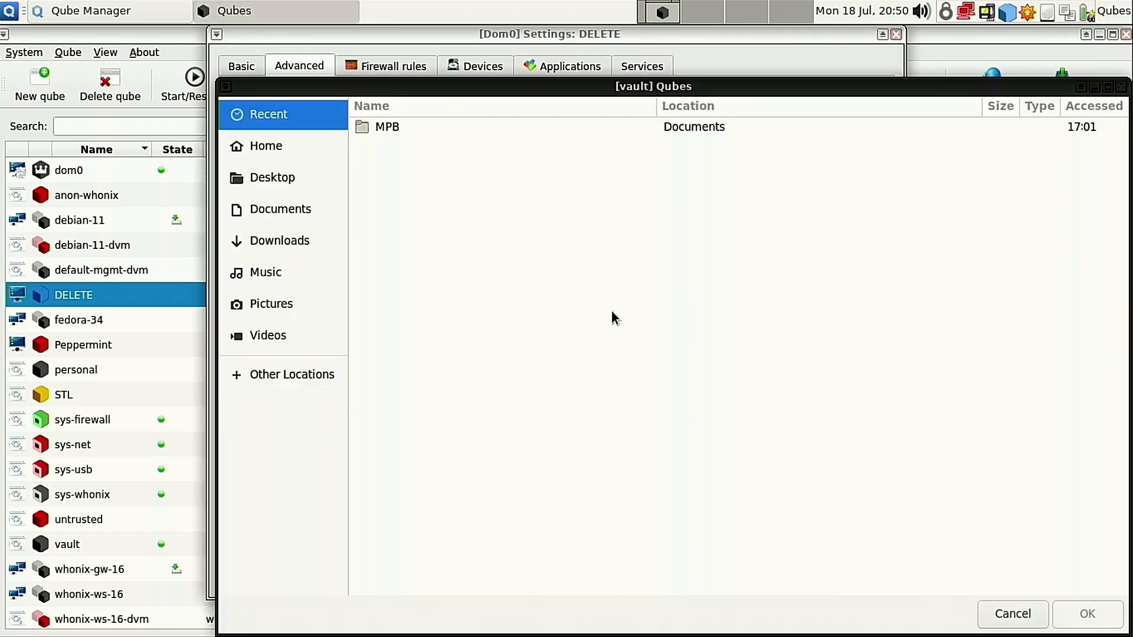
pyautogui.click(269, 209)
pyautogui.click(450, 188)
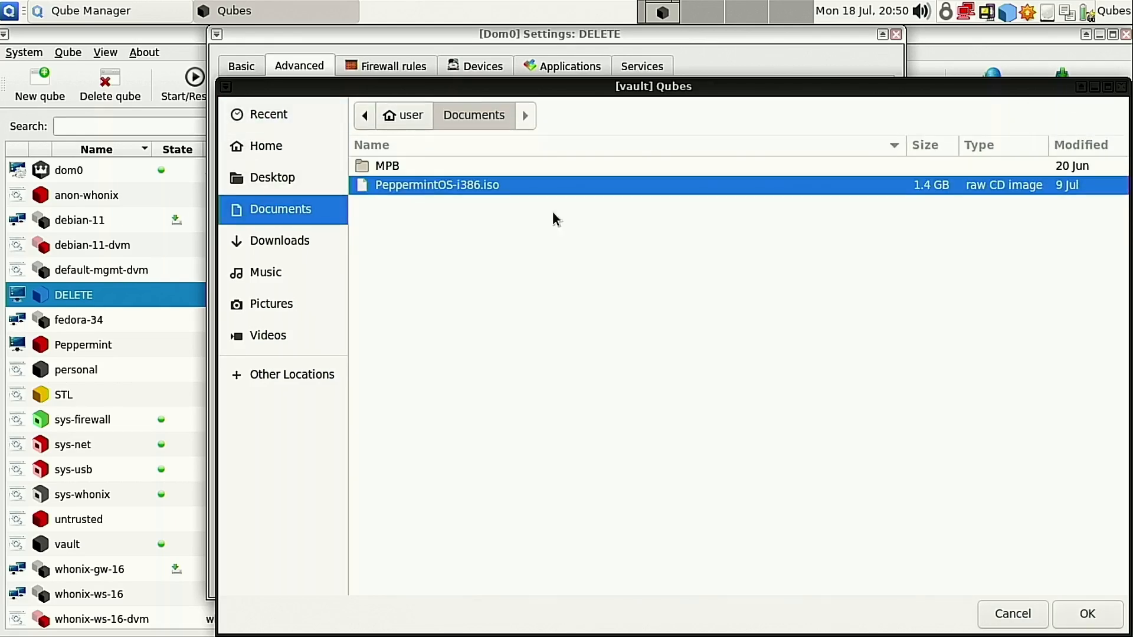
pyautogui.click(1087, 614)
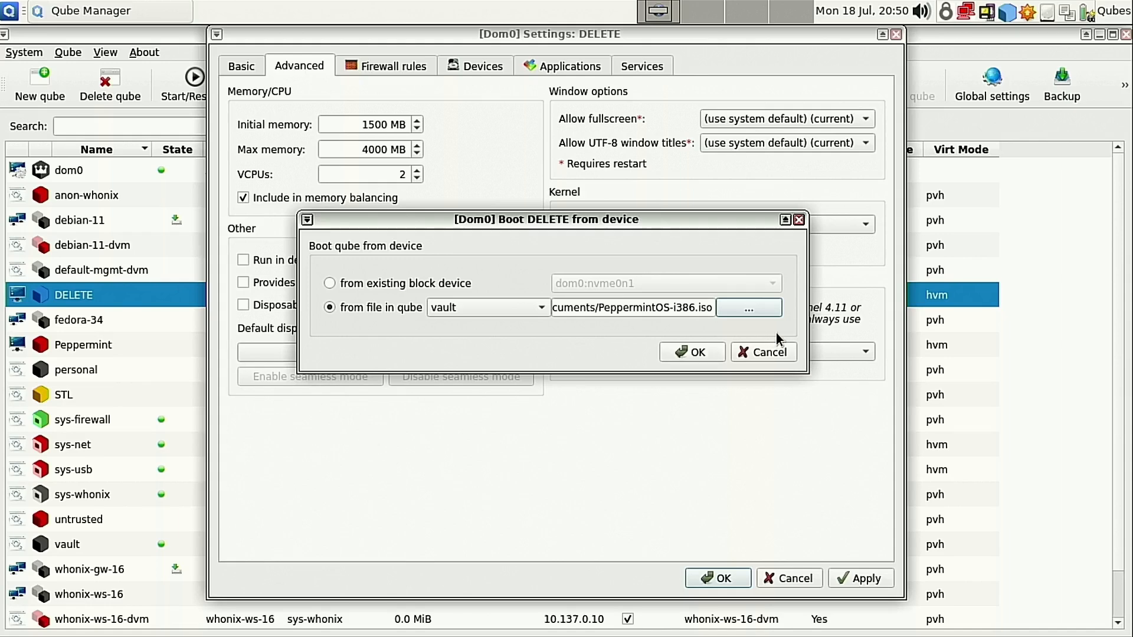
pyautogui.click(763, 350)
pyautogui.click(806, 586)
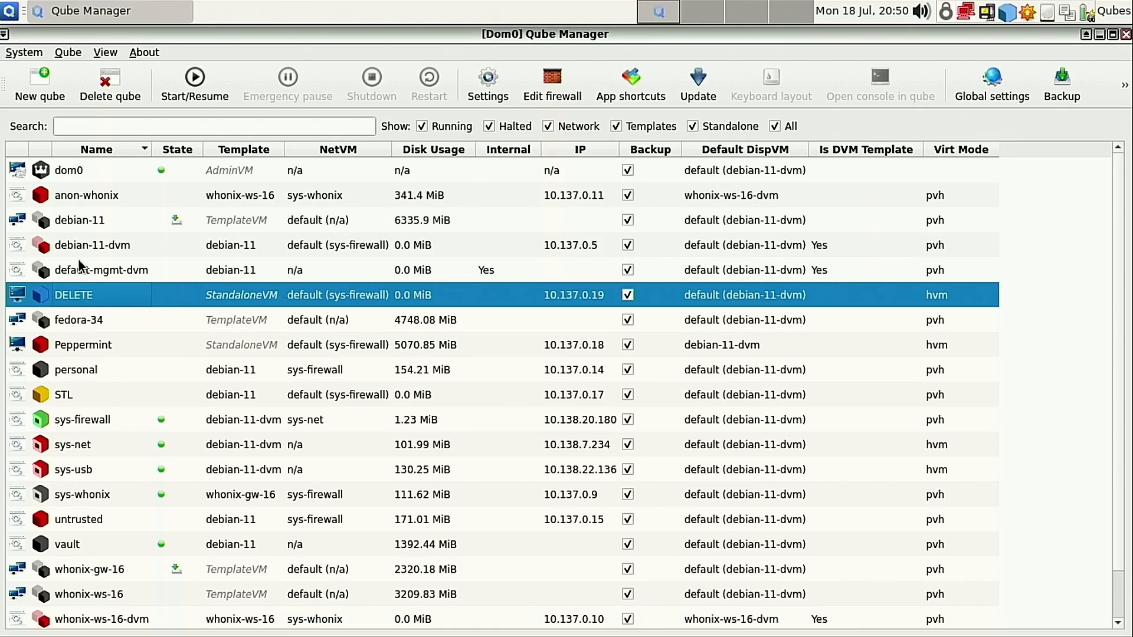
# Delete the DELETE qube, confirming the removal with its name.
pyautogui.click(104, 89)
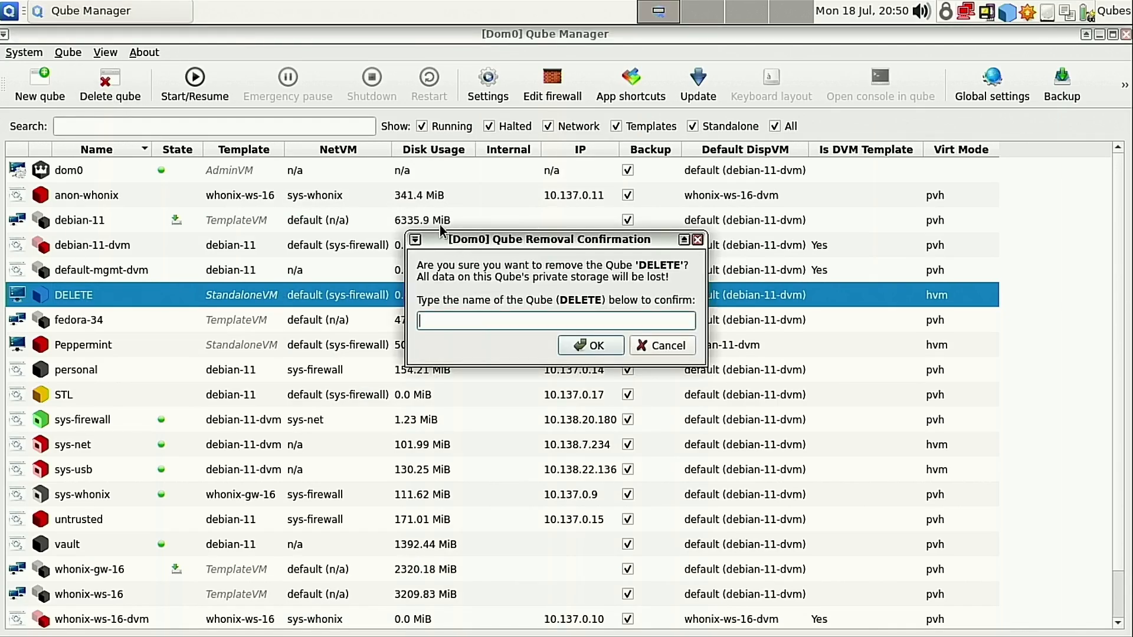
pyautogui.write('DELETE')
pyautogui.click(613, 348)
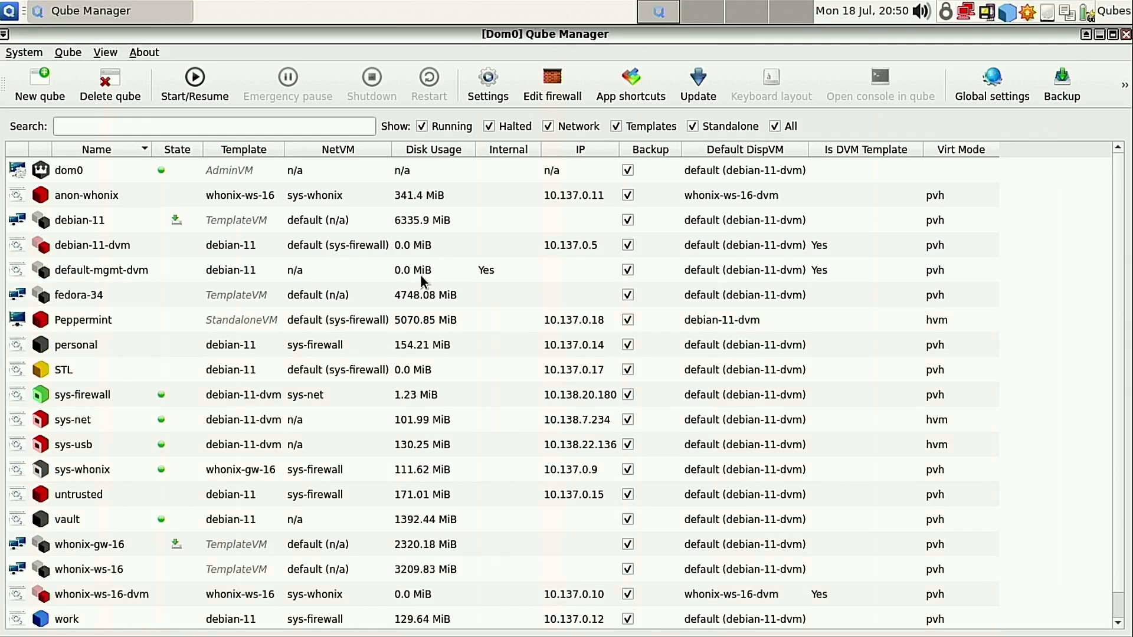
# Start the Peppermint standalone qube and boot its default entry.
pyautogui.click(127, 320)
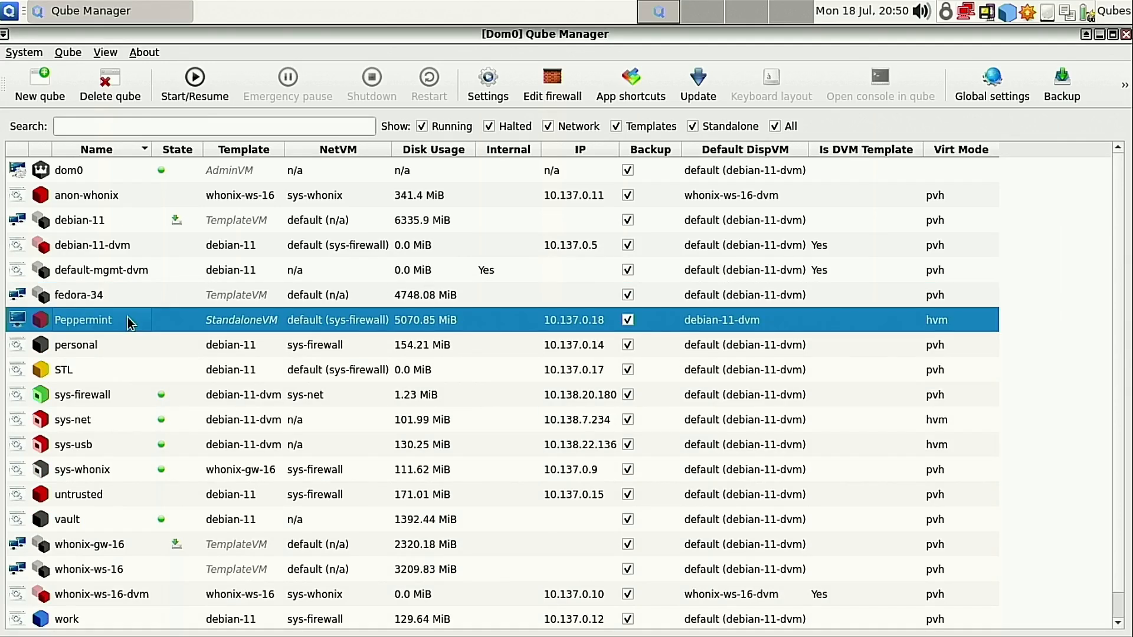
pyautogui.click(187, 93)
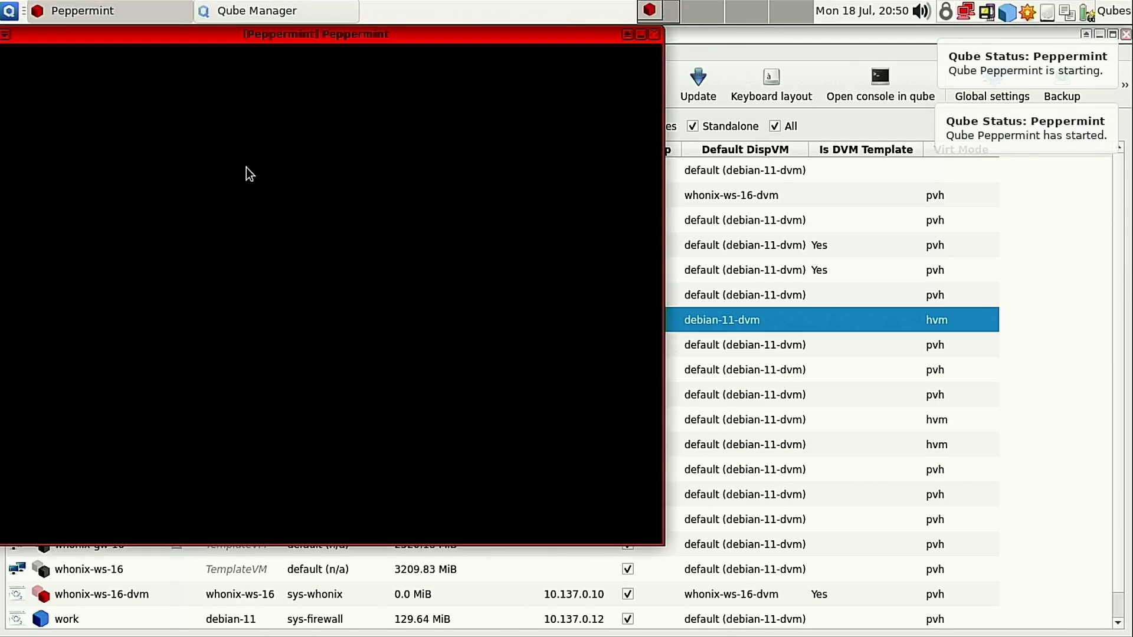
pyautogui.press('Return')
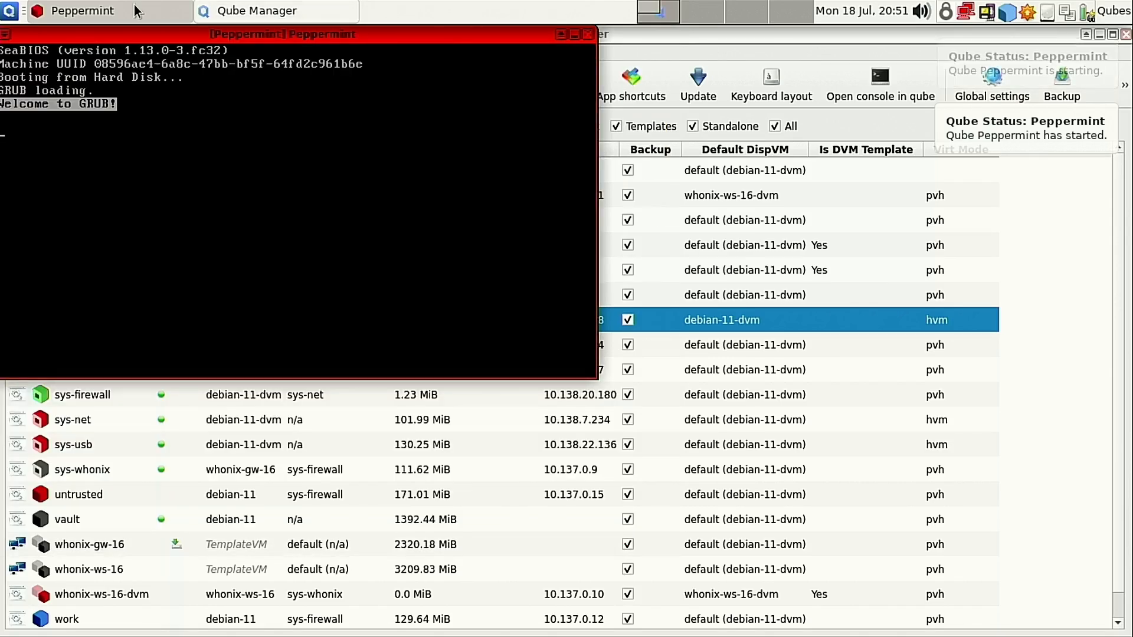
# Open the Peppermint qube's settings to show its network addresses, and move the settings window aside.
pyautogui.click(254, 12)
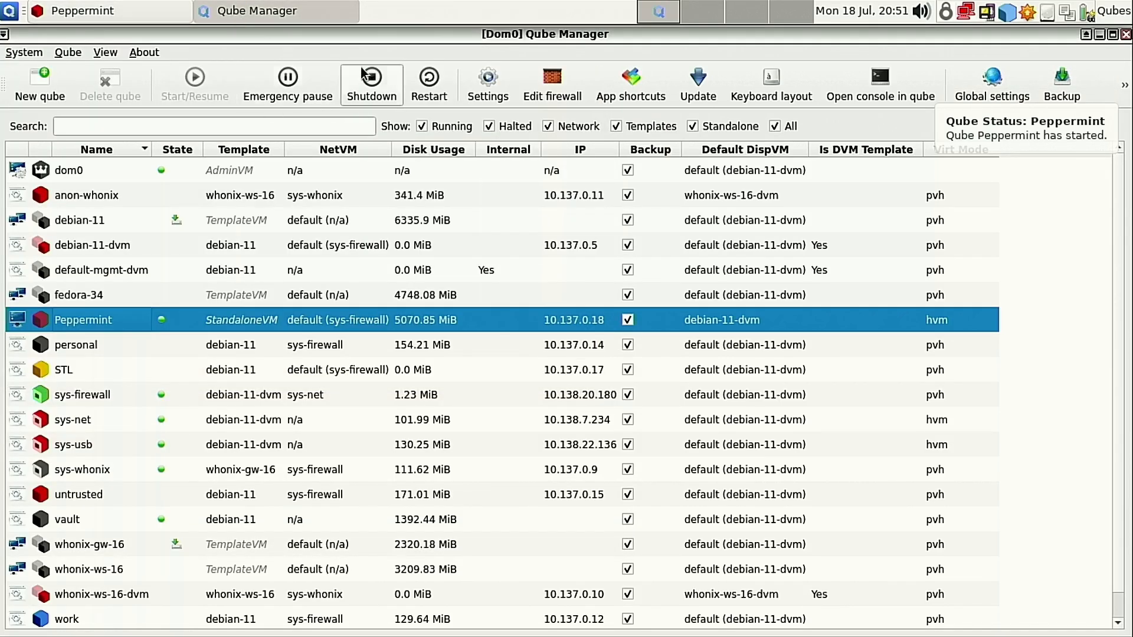
pyautogui.click(502, 77)
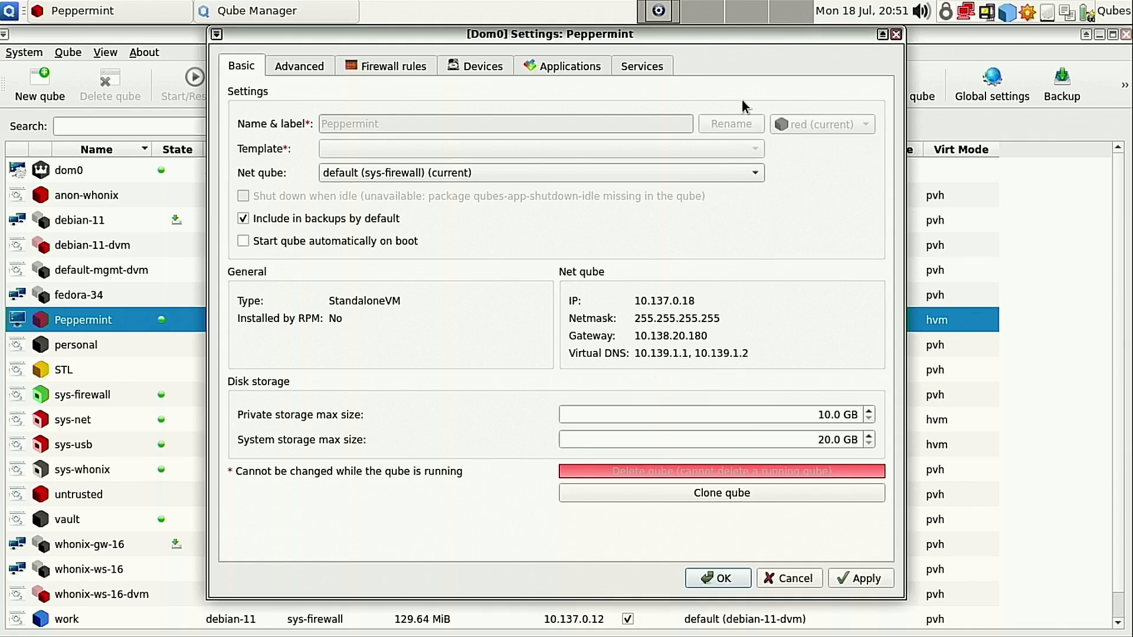
pyautogui.moveTo(661, 36); pyautogui.dragTo(1038, 62)
# Return to the Peppermint window and log in to the peppermint account with the account password.
pyautogui.click(121, 13)
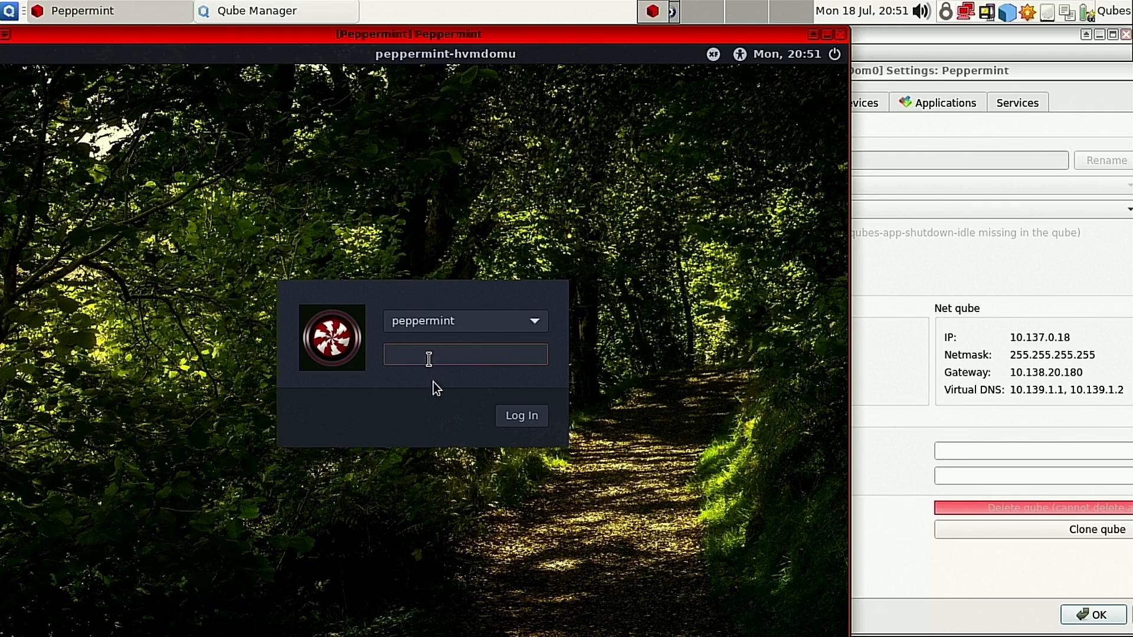
pyautogui.write('•••')
pyautogui.click(533, 420)
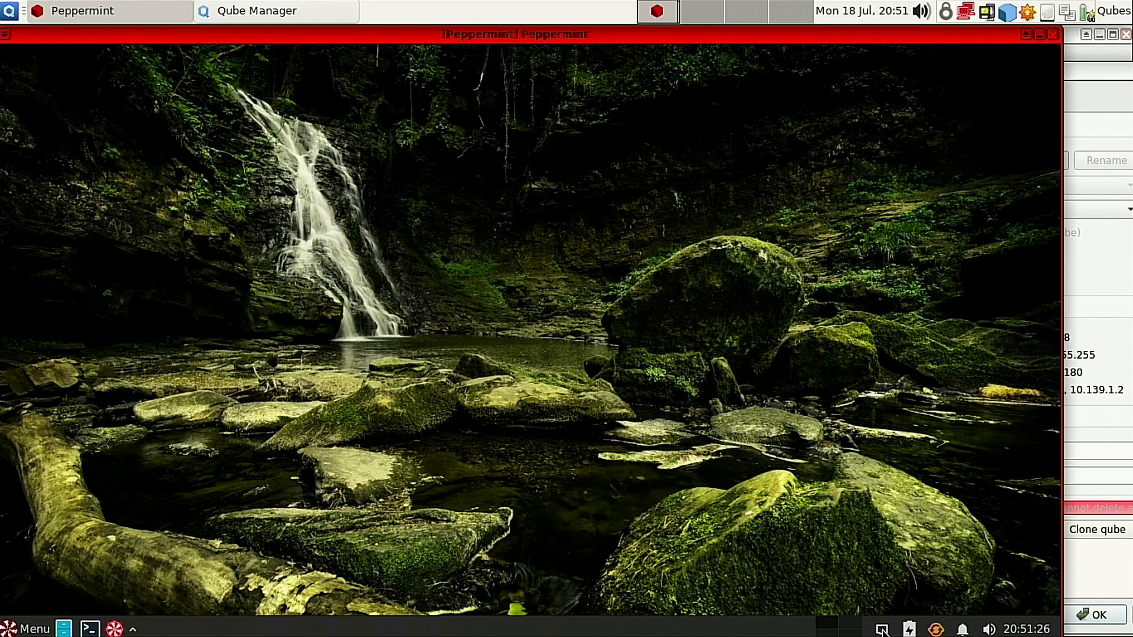
# Open the IPv4 settings of Wired connection 1 in Advanced Network Configuration and view the available addressing methods, leaving it on Manual.
pyautogui.click(133, 630)
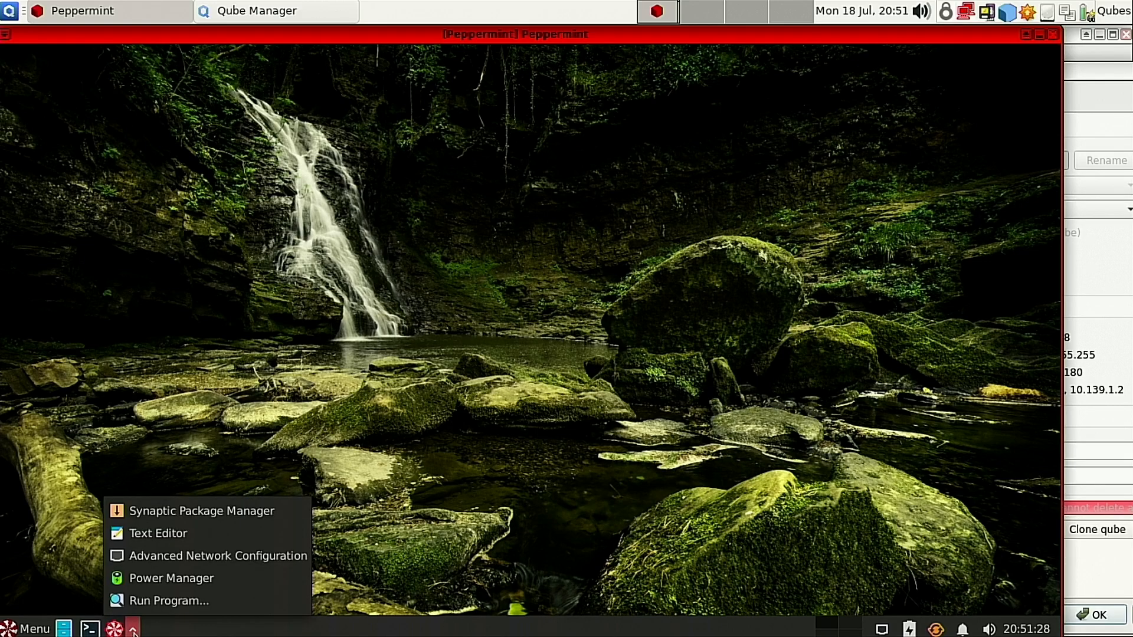
pyautogui.click(189, 558)
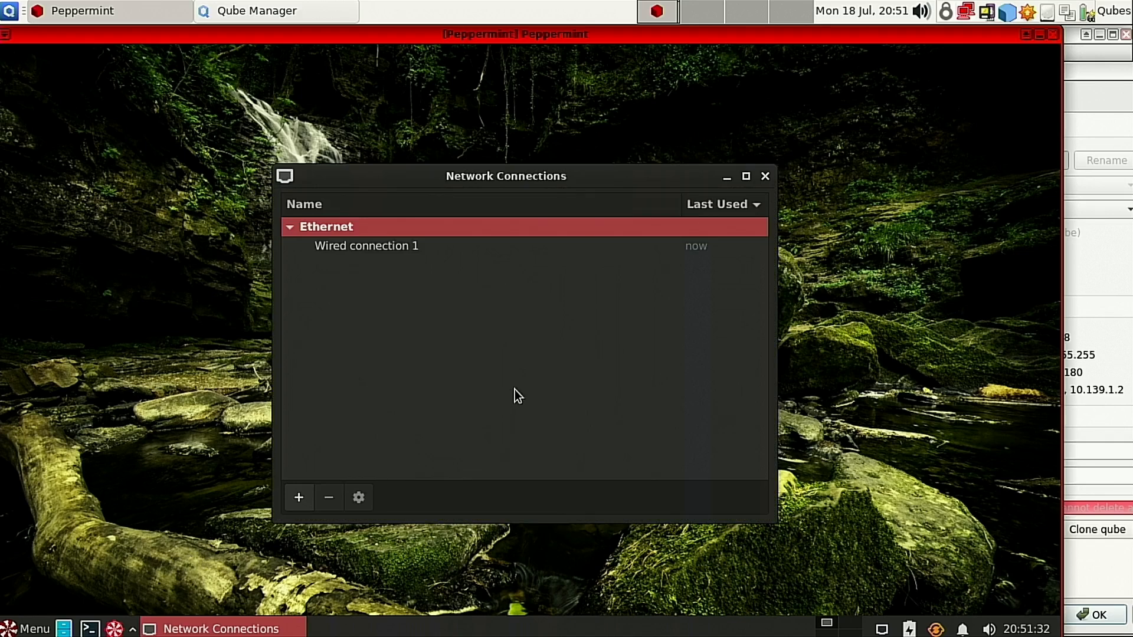
pyautogui.click(379, 240)
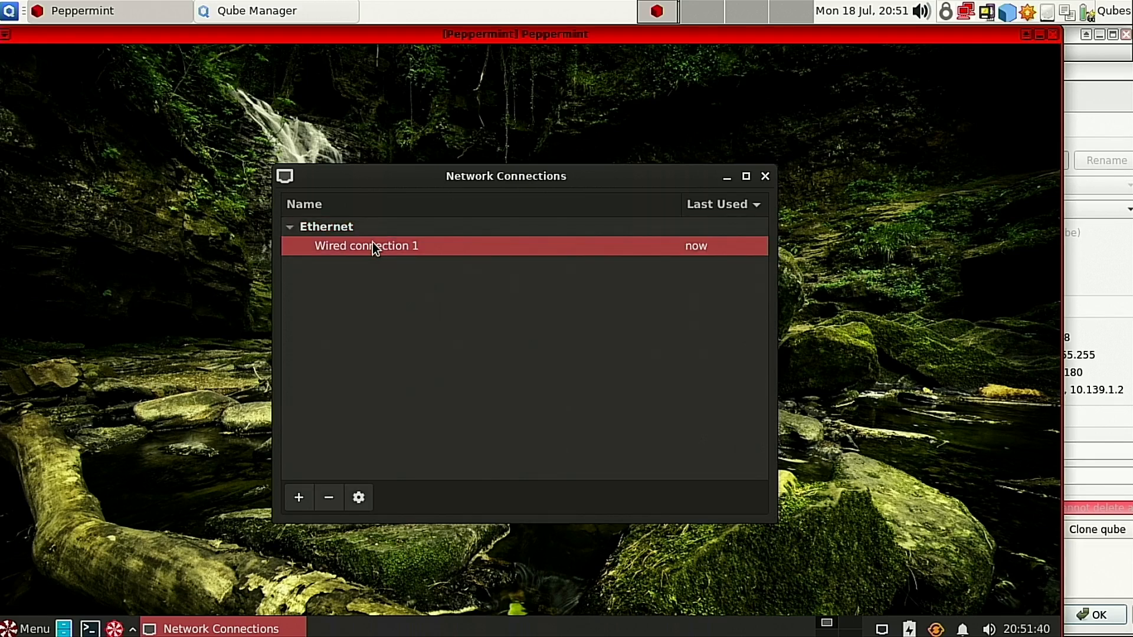
pyautogui.click(358, 498)
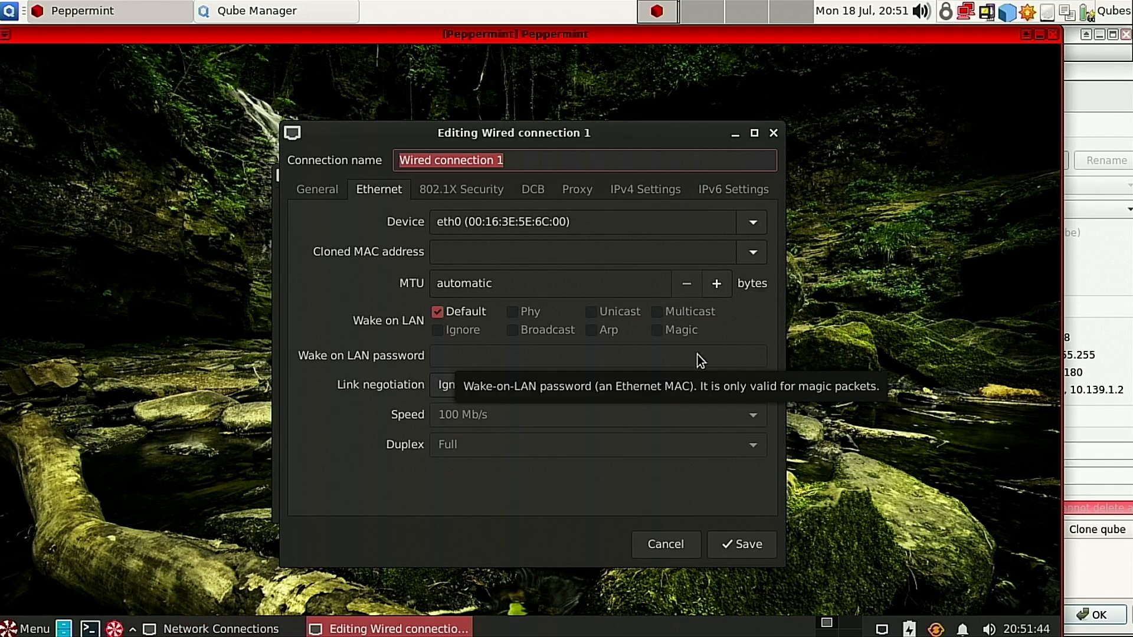
pyautogui.click(648, 190)
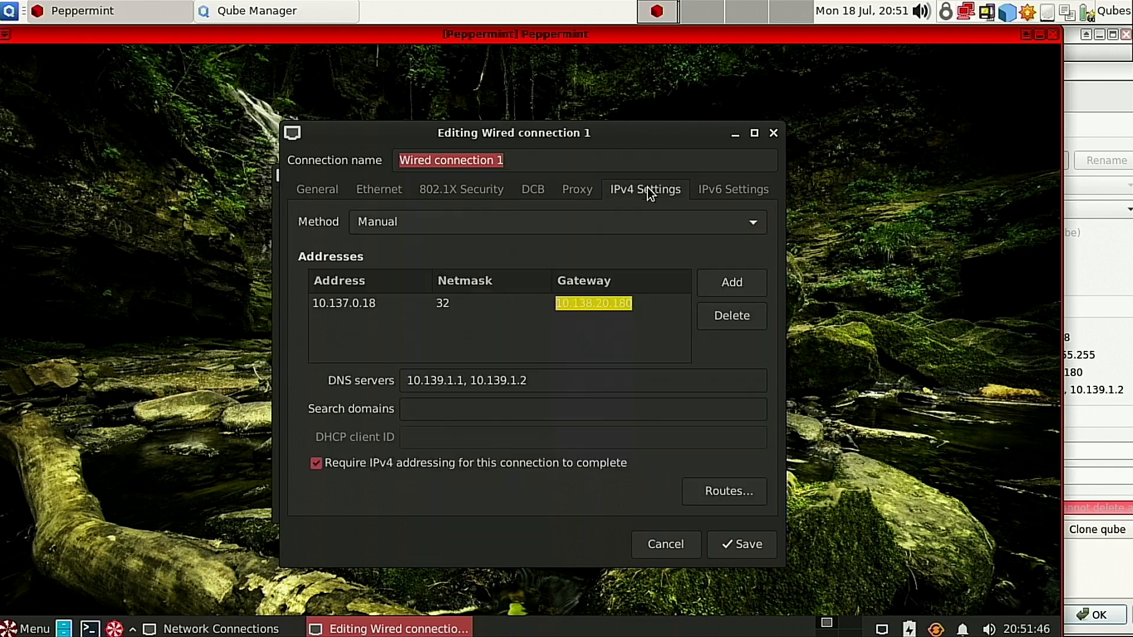
pyautogui.click(699, 225)
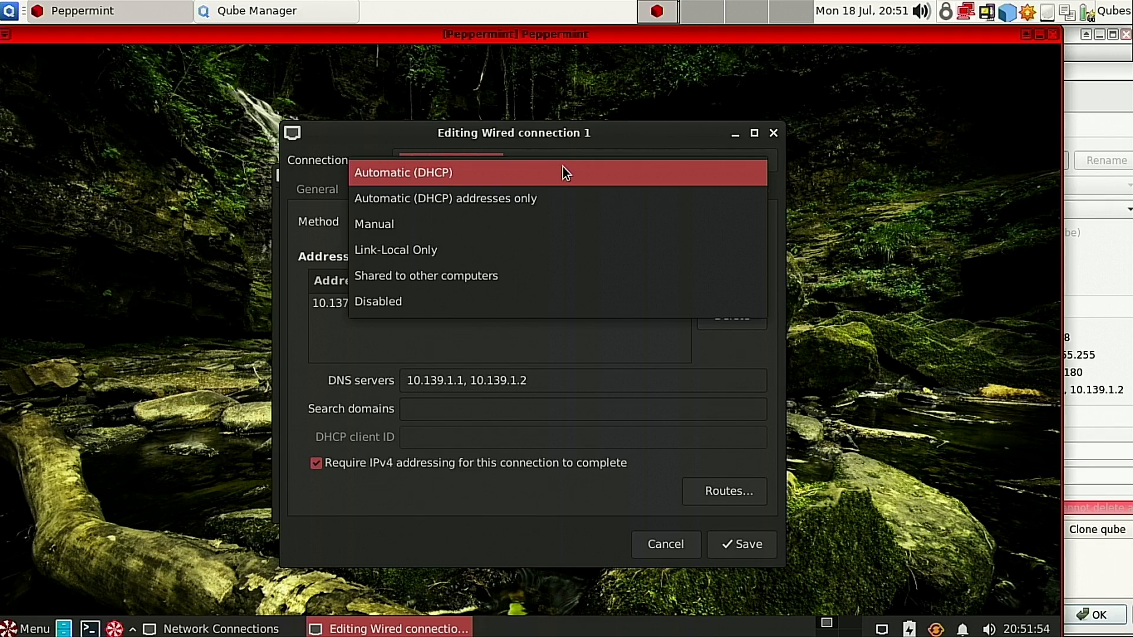
pyautogui.click(607, 136)
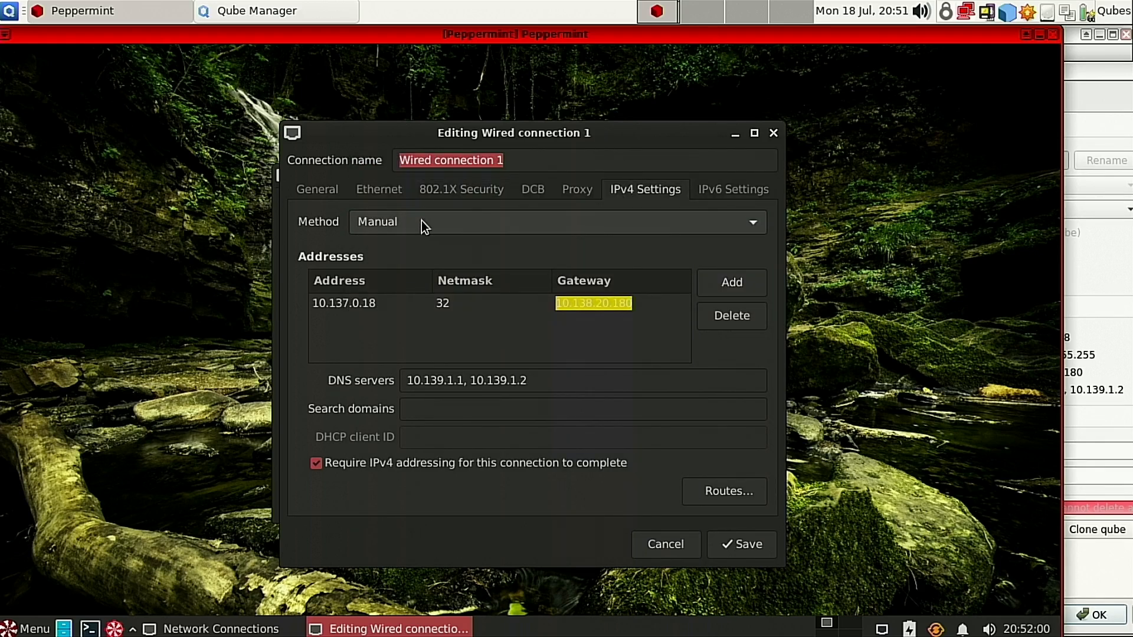
# Compare the wired connection's IP address with the one in the Peppermint qube's settings, returning to the Peppermint window.
pyautogui.click(245, 11)
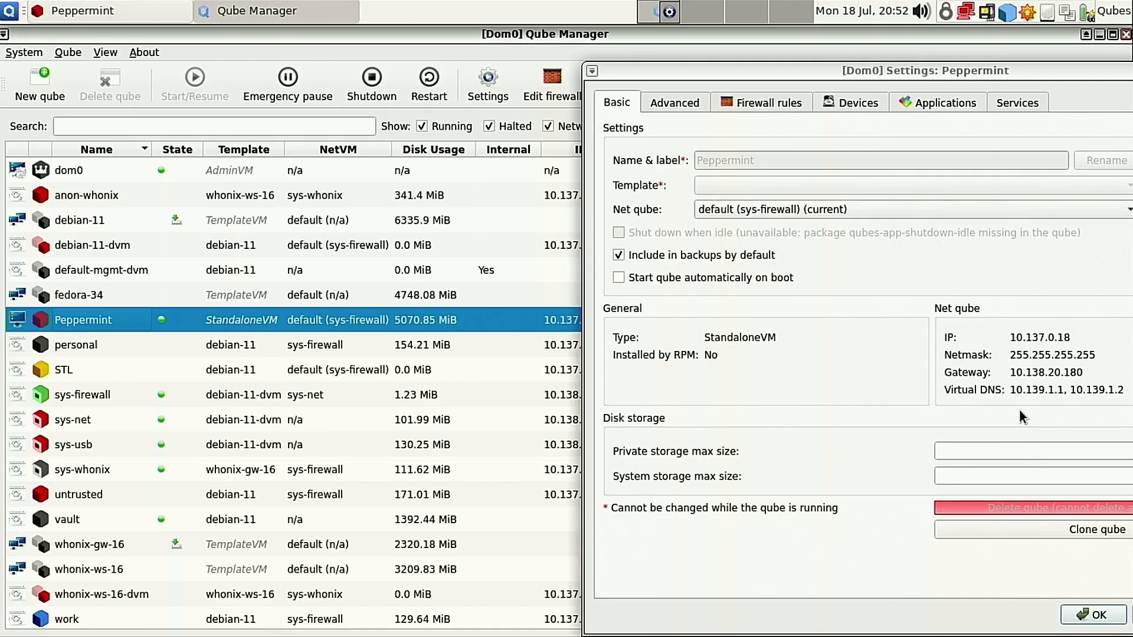
pyautogui.click(1023, 342)
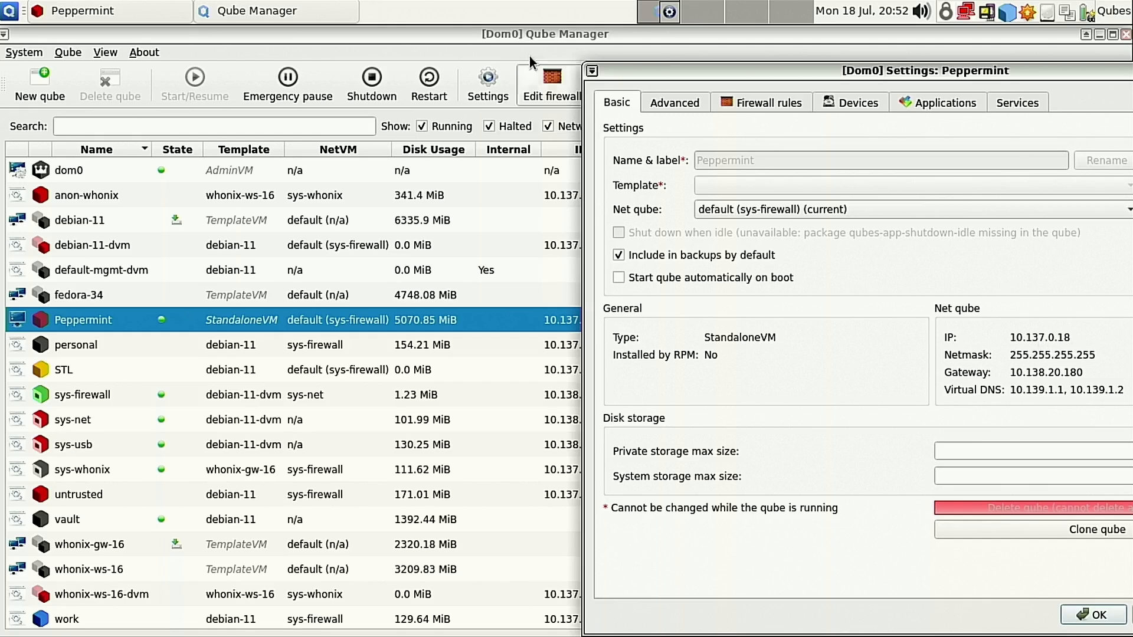
pyautogui.click(89, 11)
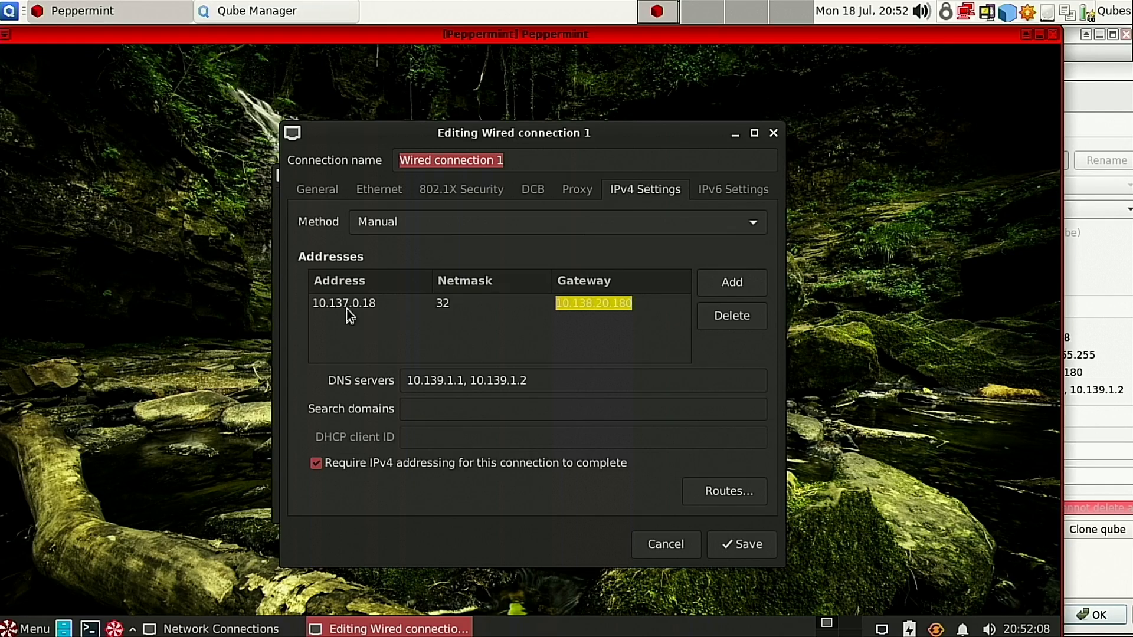
# Add an empty address row to the wired connection's IPv4 settings, go through its fields, and delete the row.
pyautogui.click(751, 280)
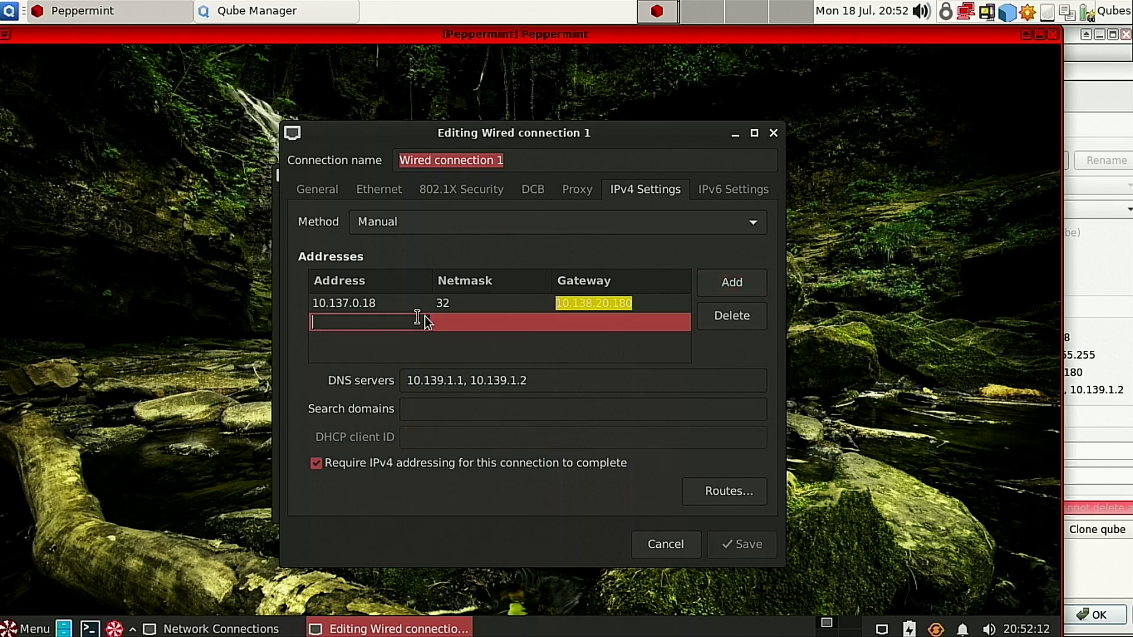
pyautogui.press('Tab')
pyautogui.press('Tab')
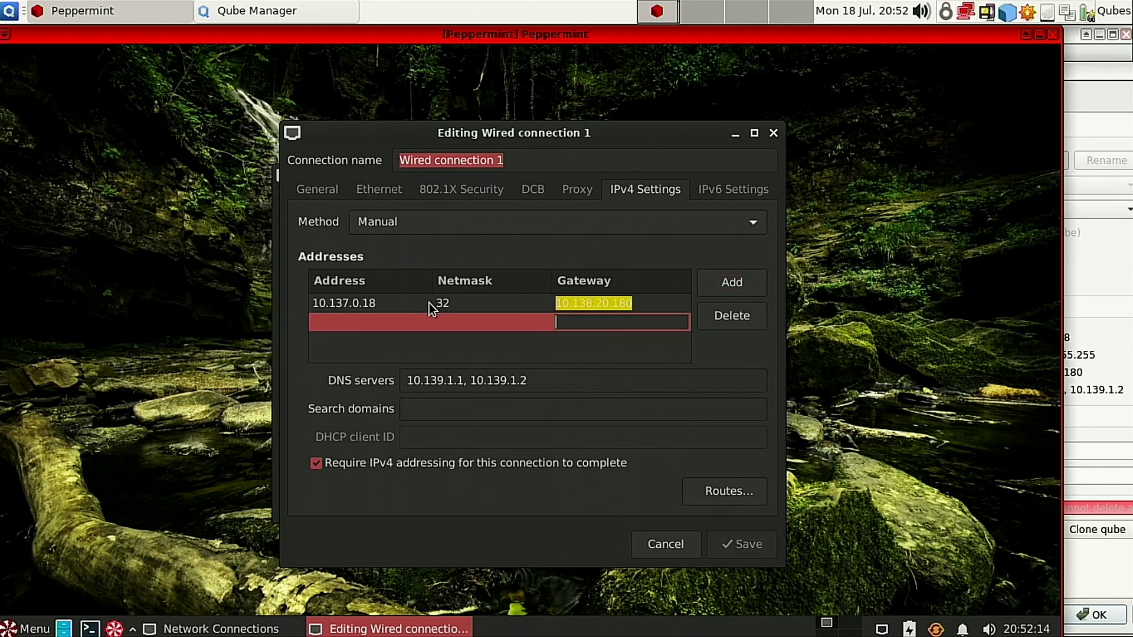
pyautogui.click(740, 317)
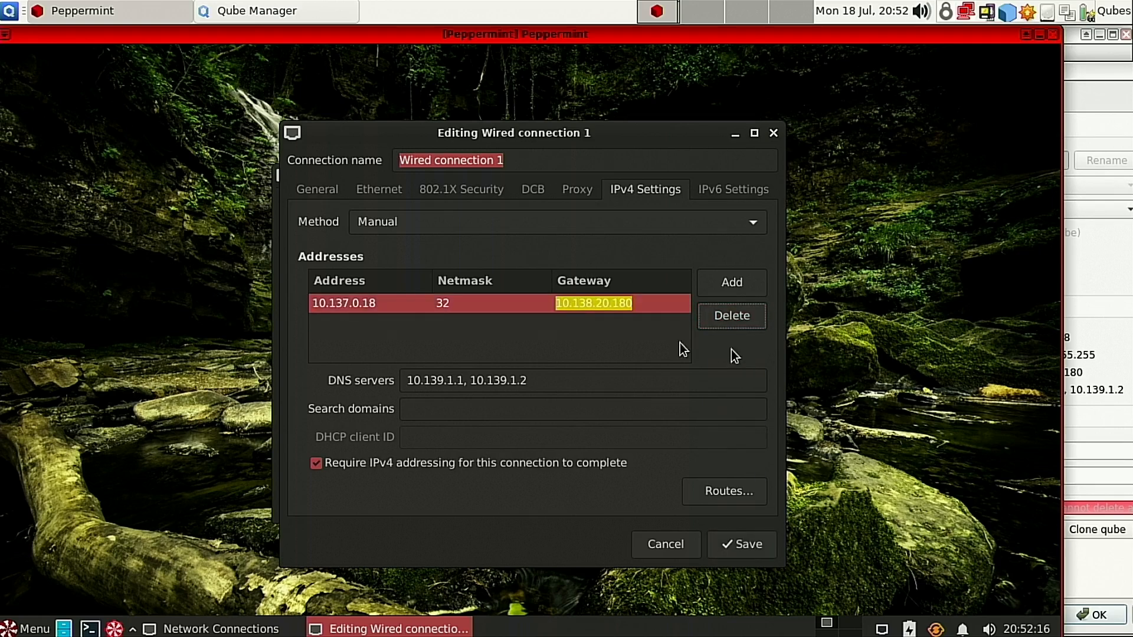
# Compare the connection's netmask, gateway and DNS servers with the qube's settings, and close the network configuration without saving.
pyautogui.click(224, 10)
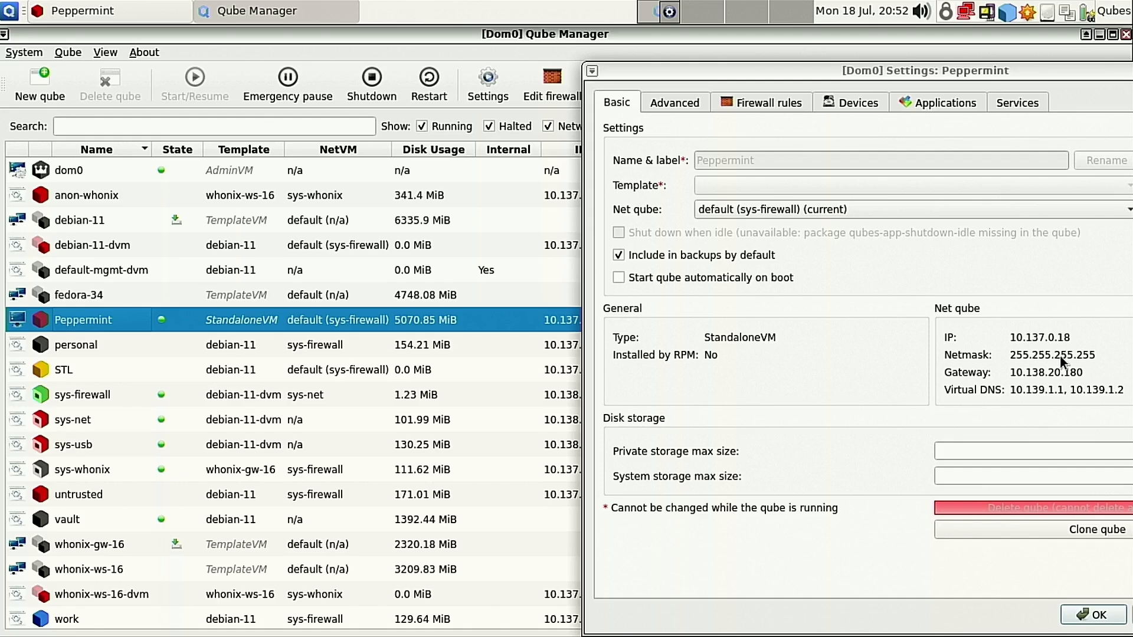
pyautogui.click(137, 8)
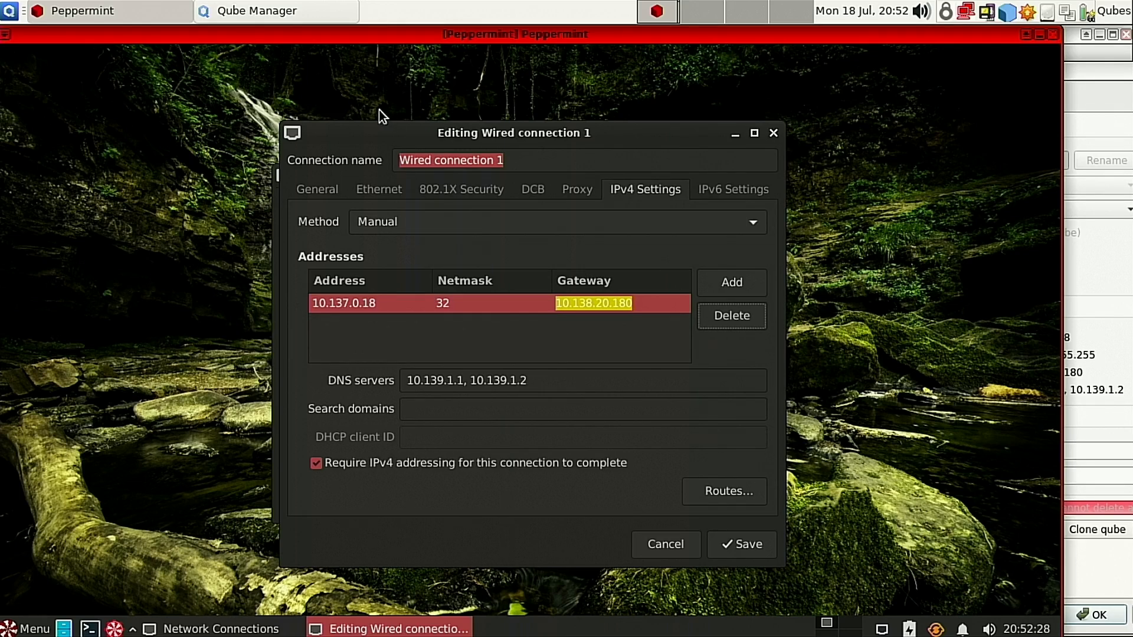
pyautogui.click(234, 13)
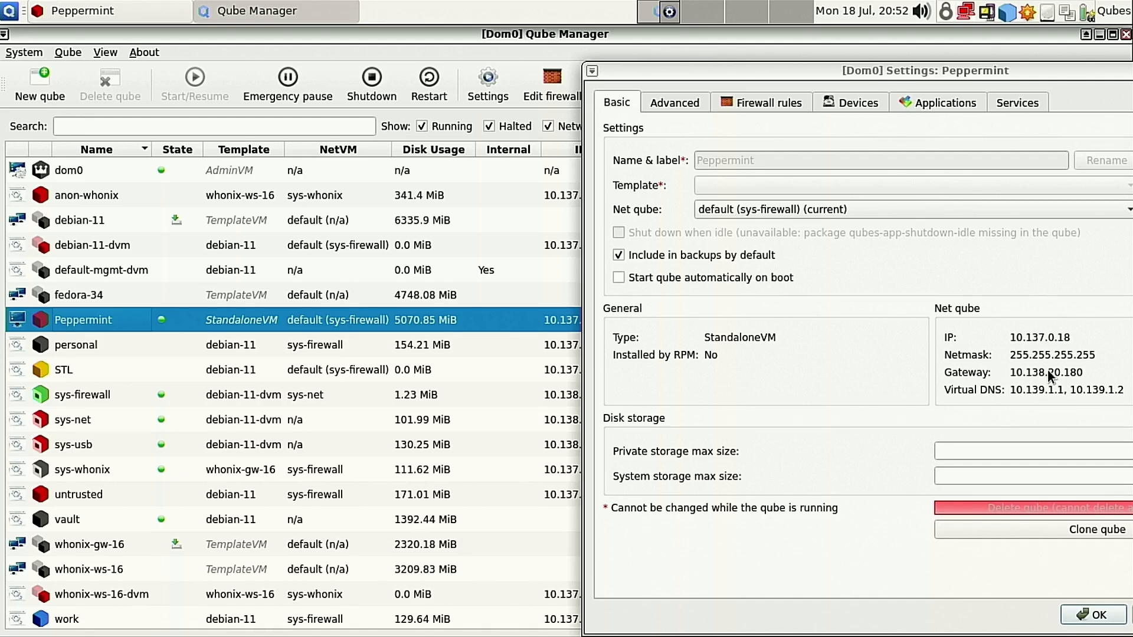
pyautogui.click(158, 15)
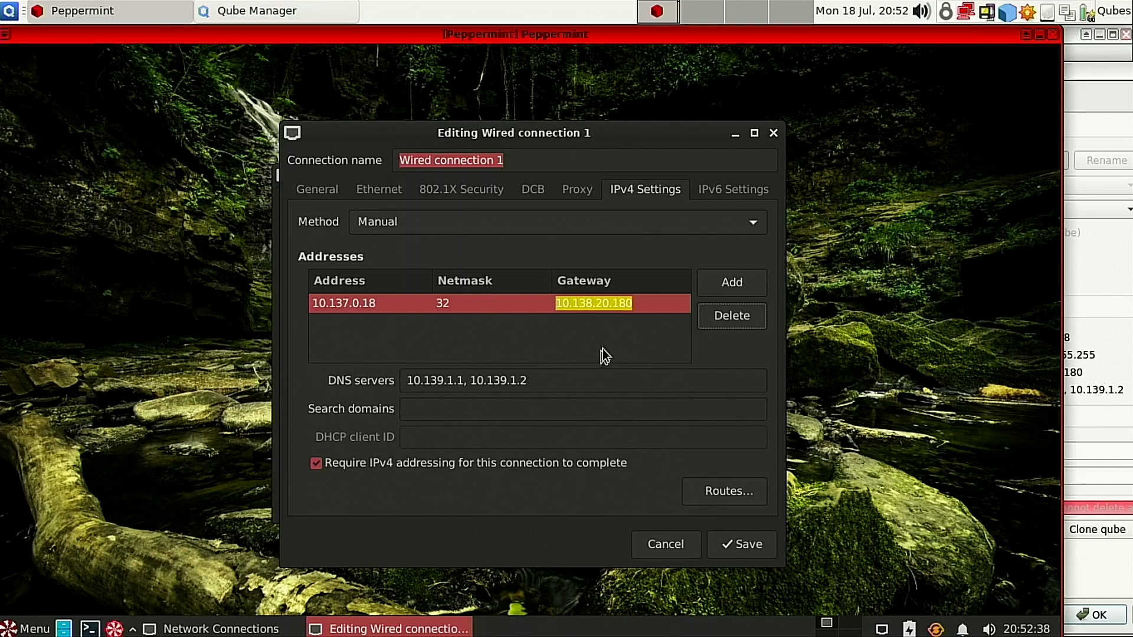
pyautogui.click(254, 11)
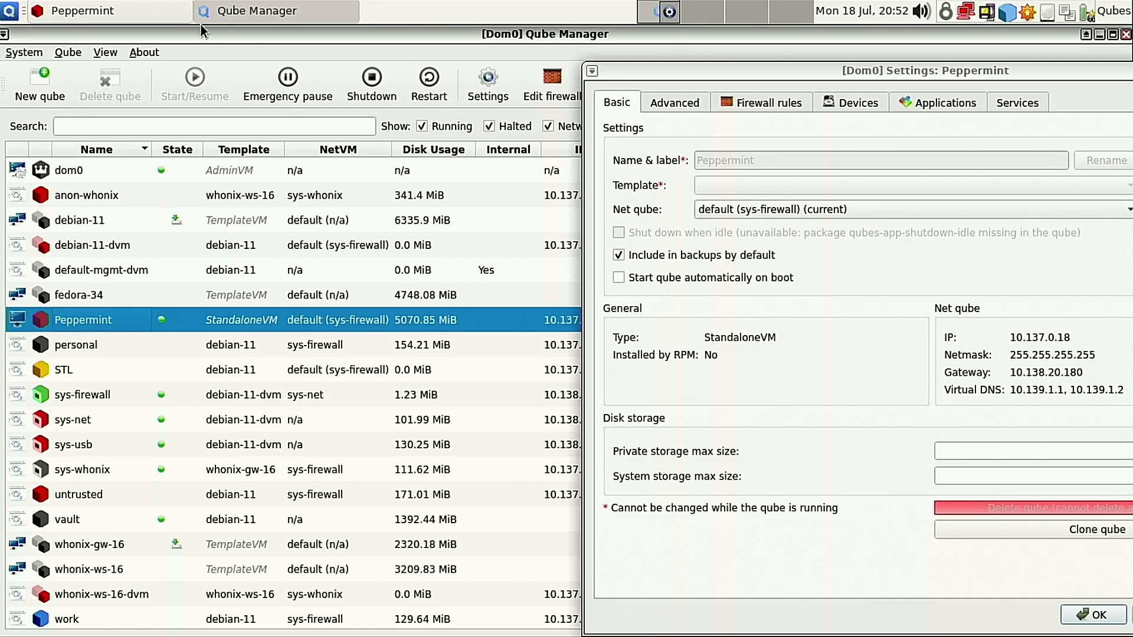
pyautogui.click(165, 12)
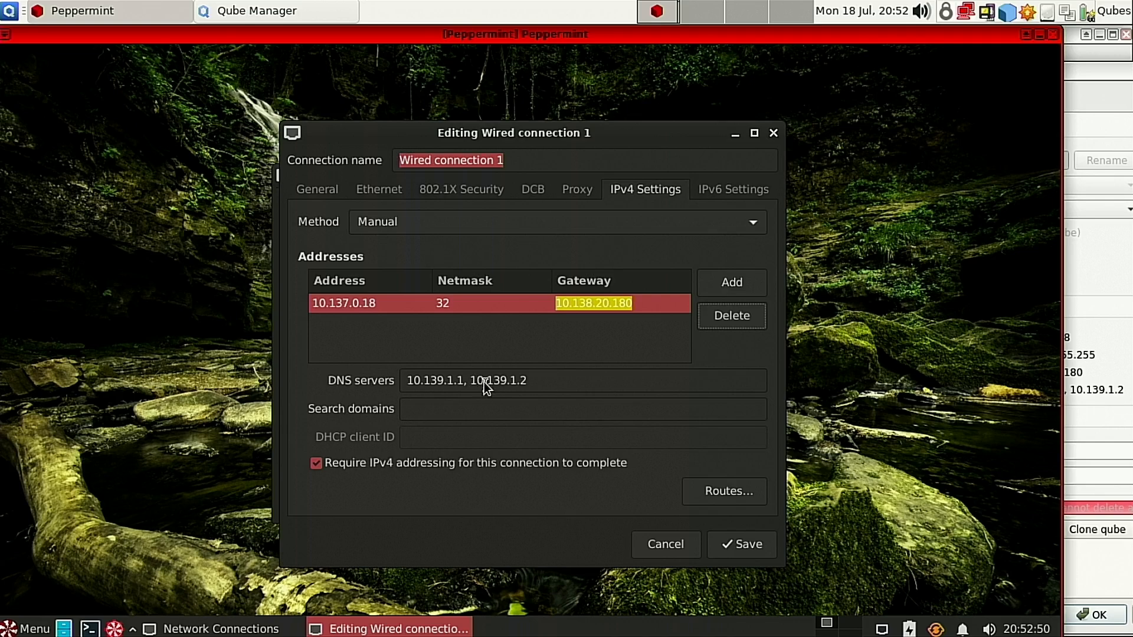
pyautogui.click(665, 544)
pyautogui.click(765, 176)
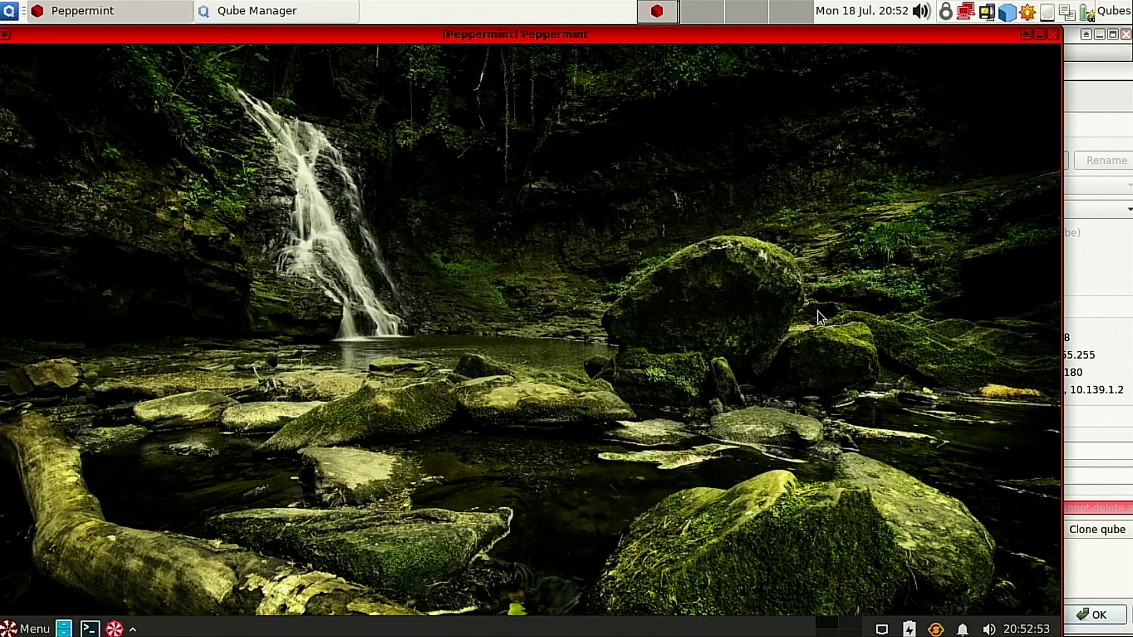
# Disconnect the Peppermint qube's Ethernet network and reconnect it to Wired connection 1.
pyautogui.click(882, 629)
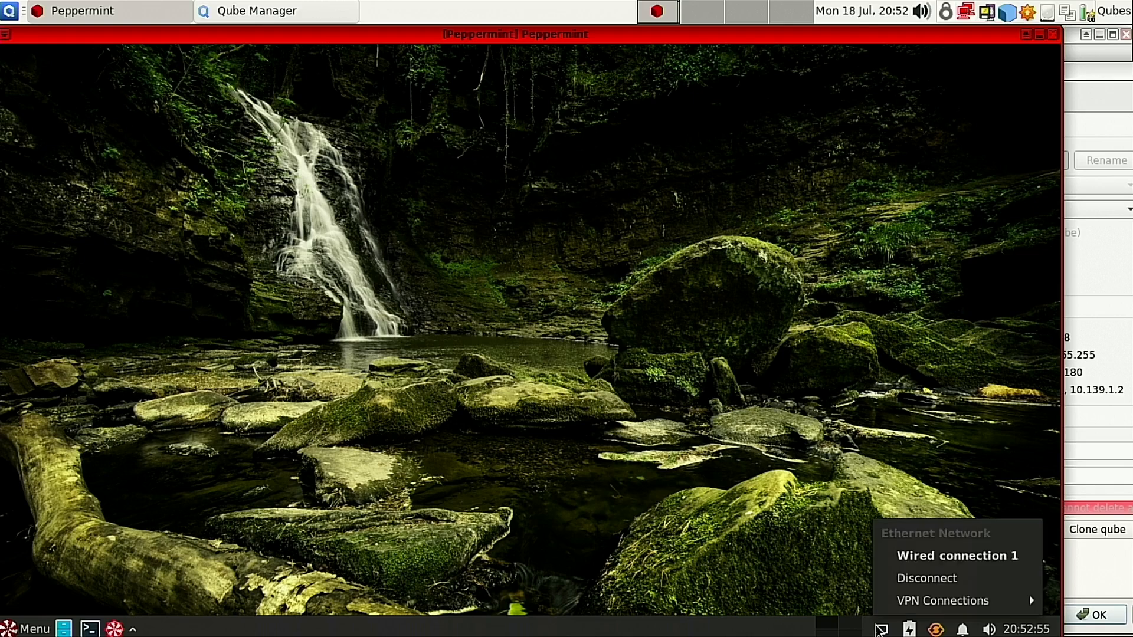
pyautogui.click(927, 580)
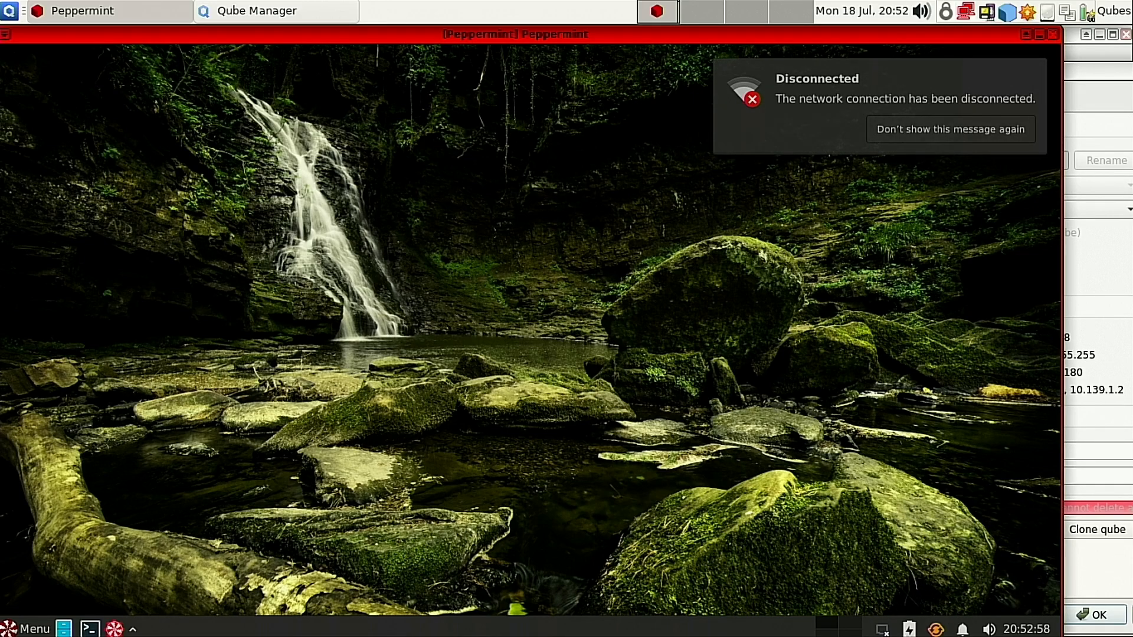
pyautogui.click(882, 629)
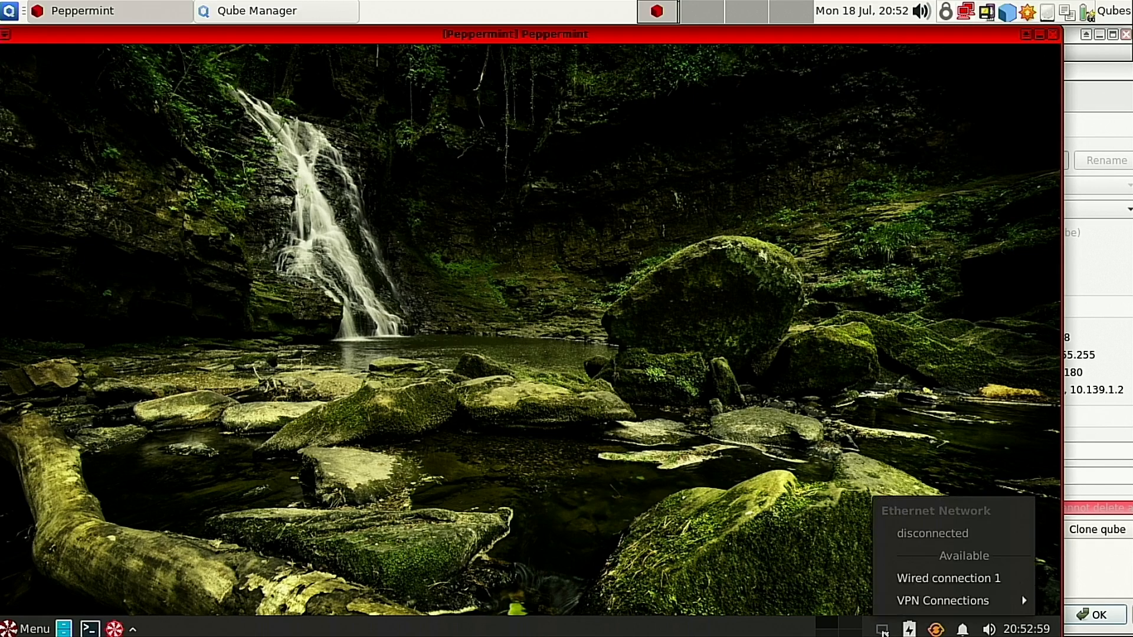
pyautogui.click(914, 581)
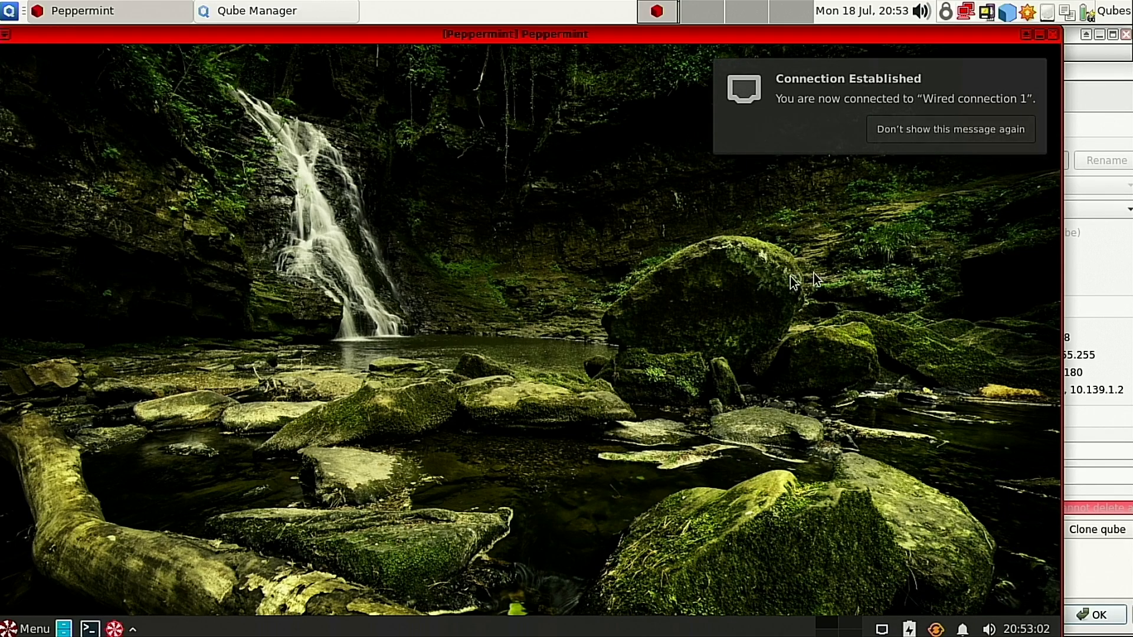
# Find and launch Firefox ESR in the Peppermint qube, and dismiss the network notification covering the browser.
pyautogui.click(33, 628)
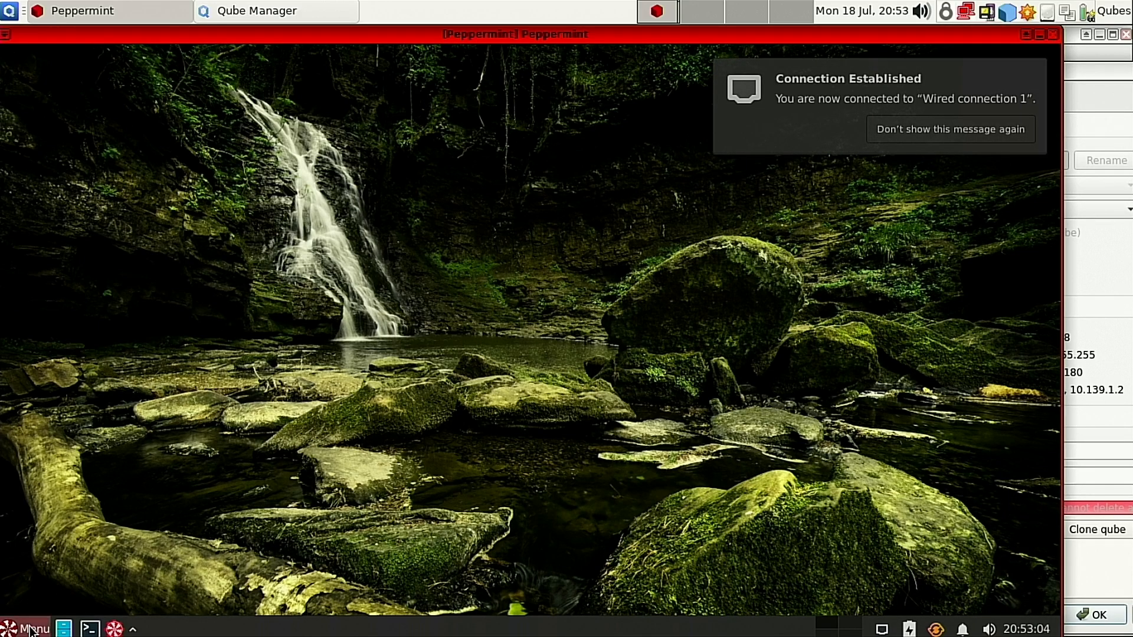
pyautogui.write('fire')
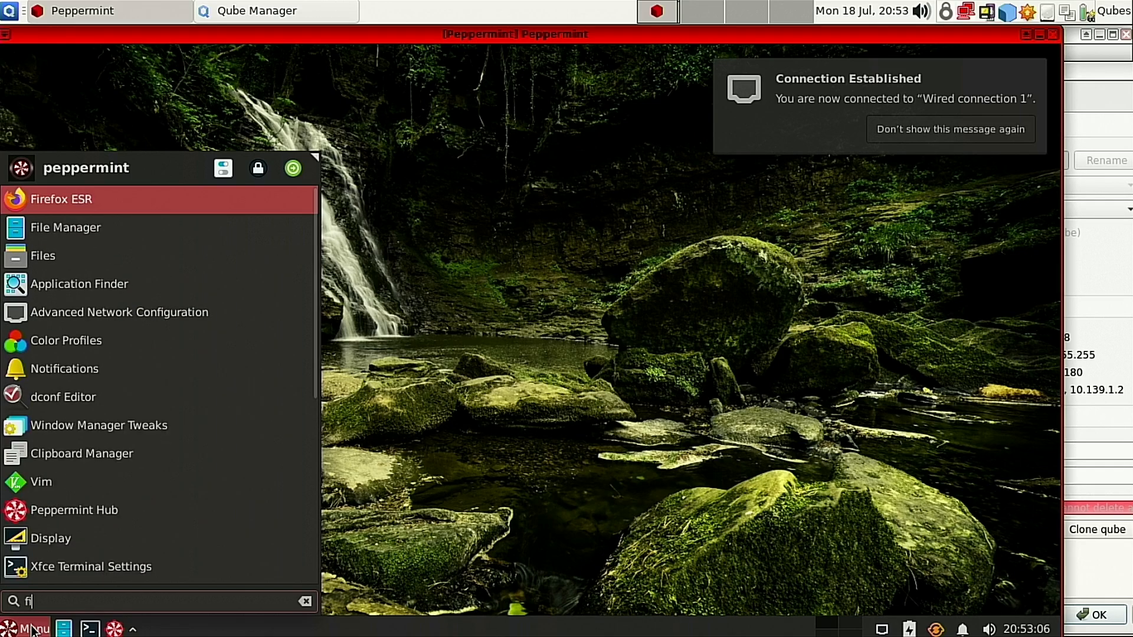
pyautogui.click(83, 199)
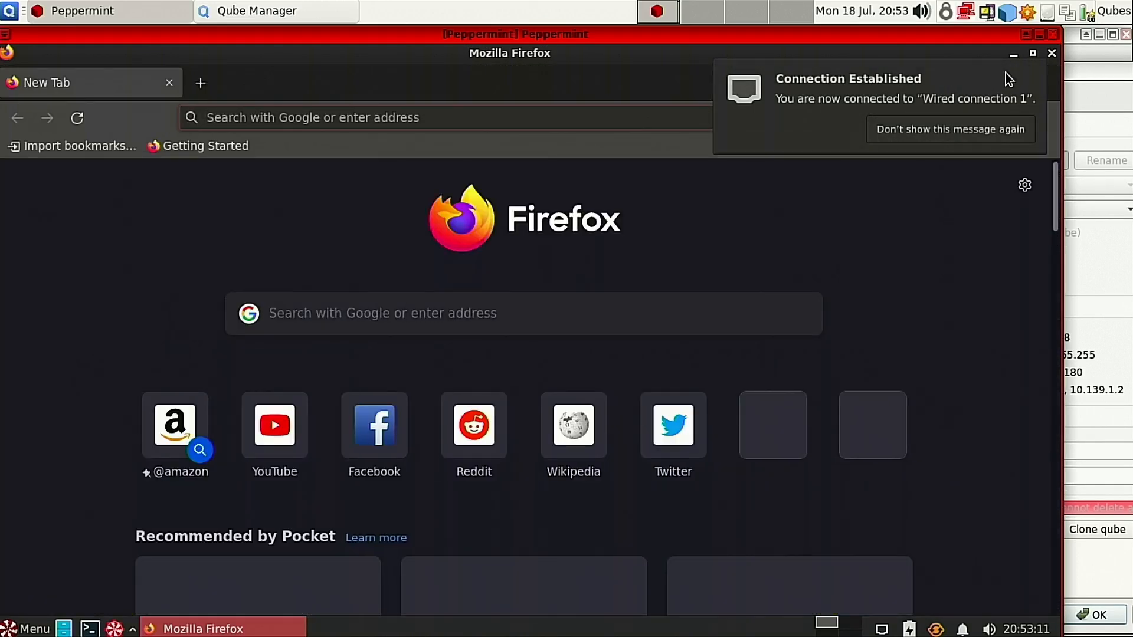
pyautogui.click(1005, 73)
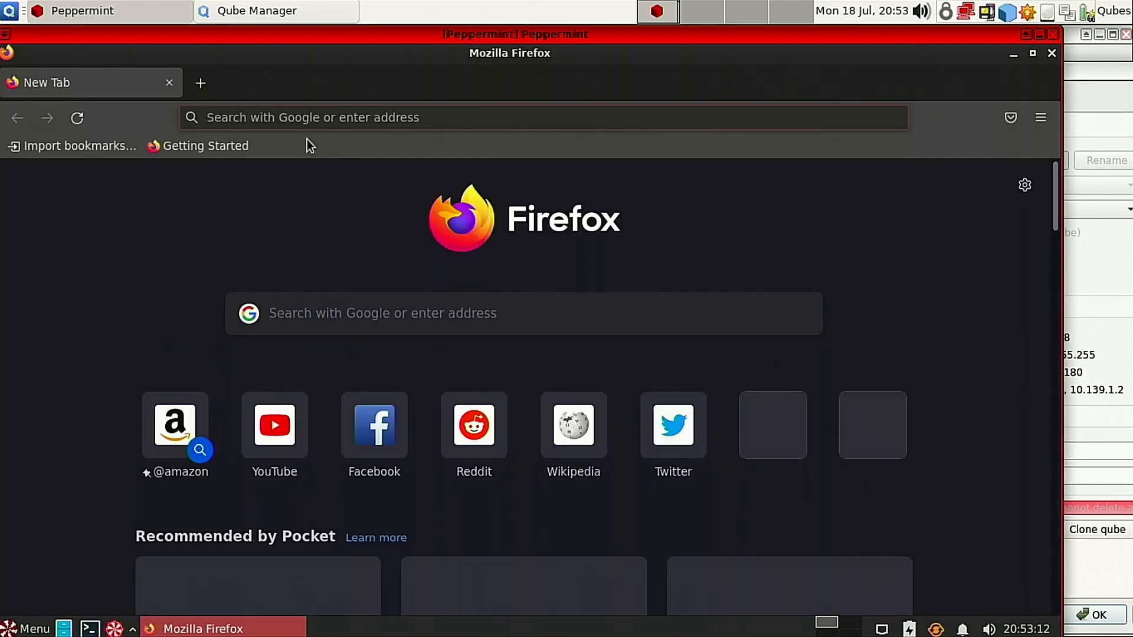
# Test internet access by searching Google for "kjgkuhgk", look through the results page, and close Firefox.
pyautogui.click(320, 117)
pyautogui.write('kjgkuhgk')
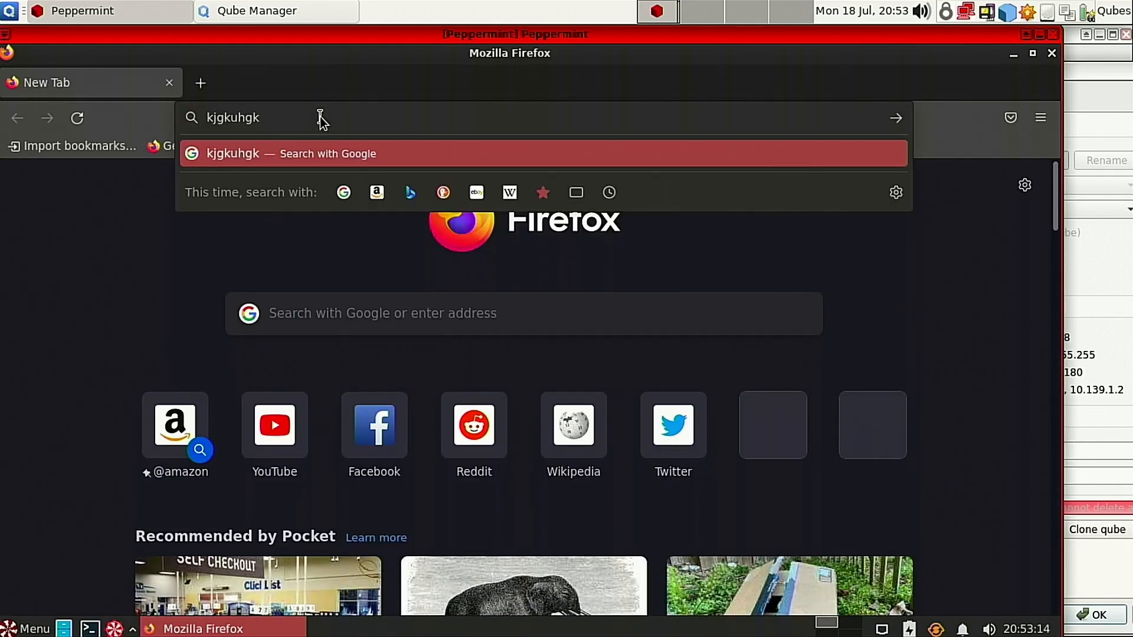
pyautogui.press('Return')
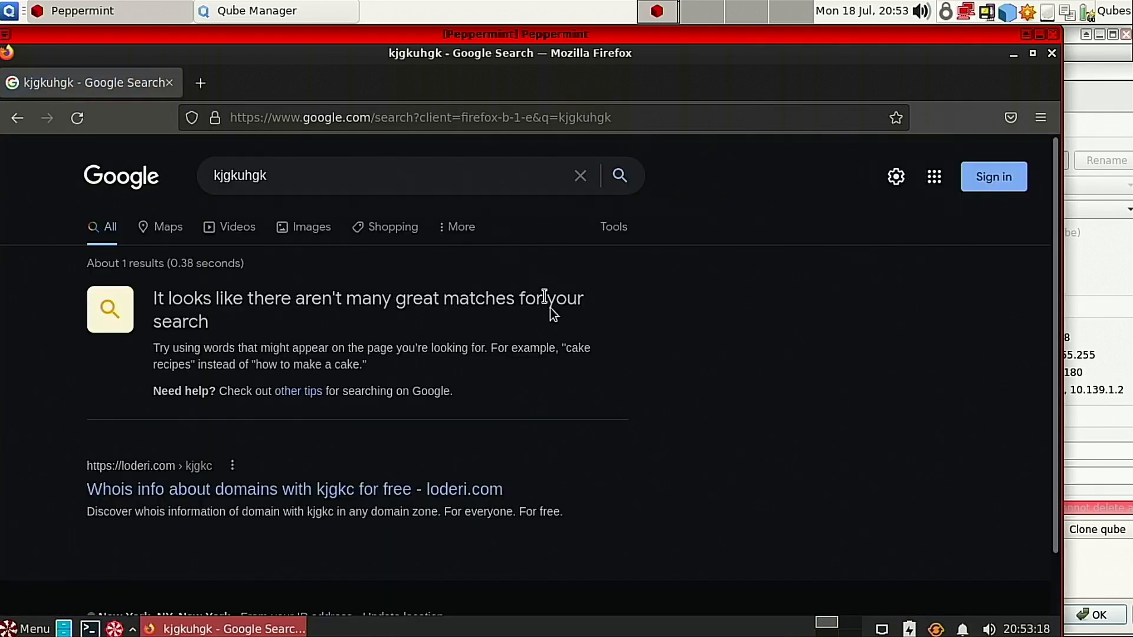
pyautogui.scroll(-1, 576, 367)
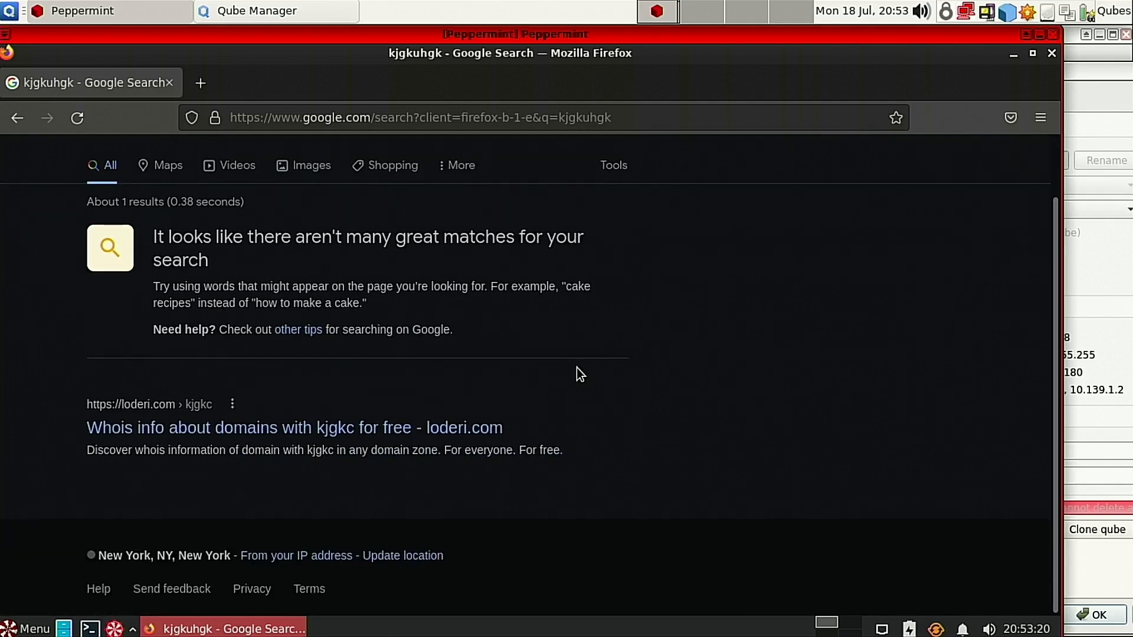
pyautogui.scroll(1, 614, 392)
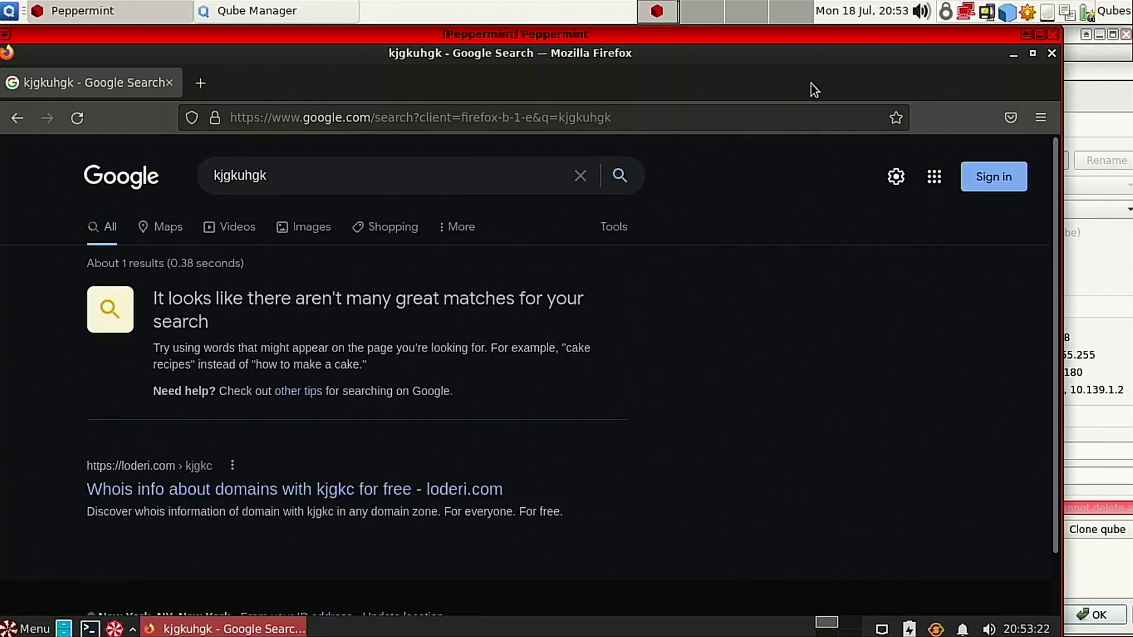
pyautogui.click(1053, 55)
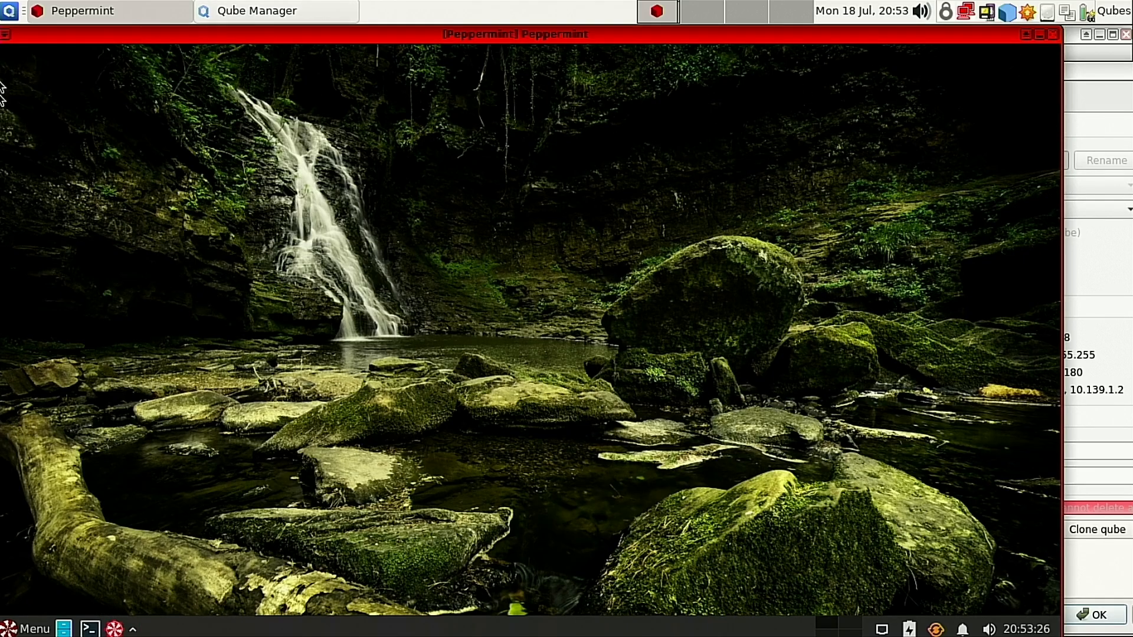
# Shut down the Peppermint system from its own desktop, and move the qube's settings window fully into view.
pyautogui.click(27, 628)
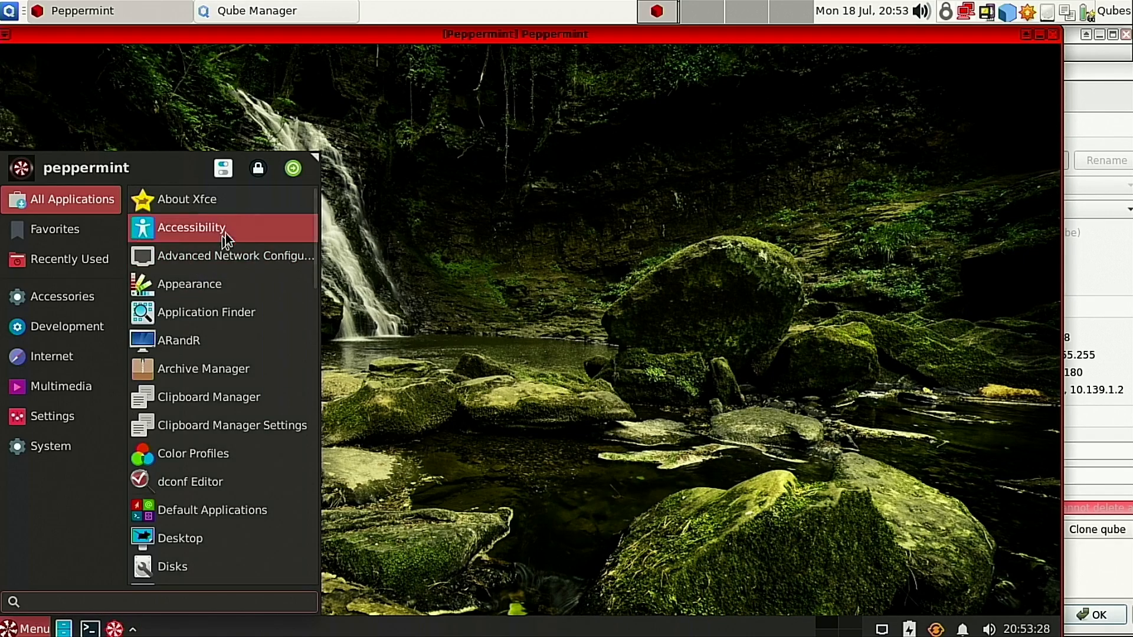
pyautogui.click(293, 168)
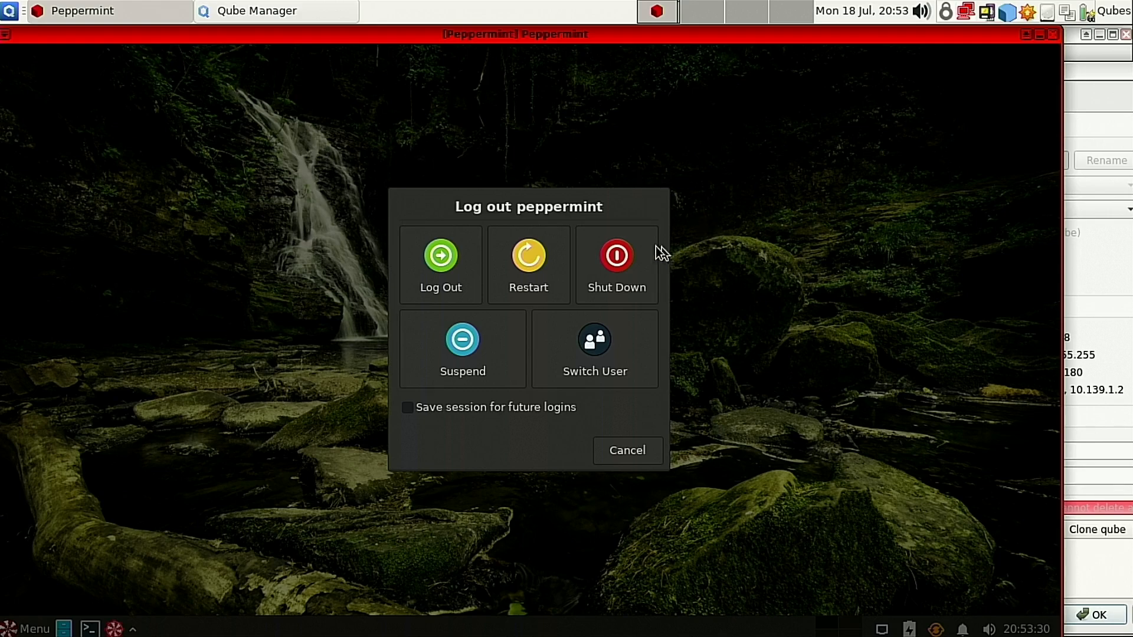
pyautogui.click(626, 260)
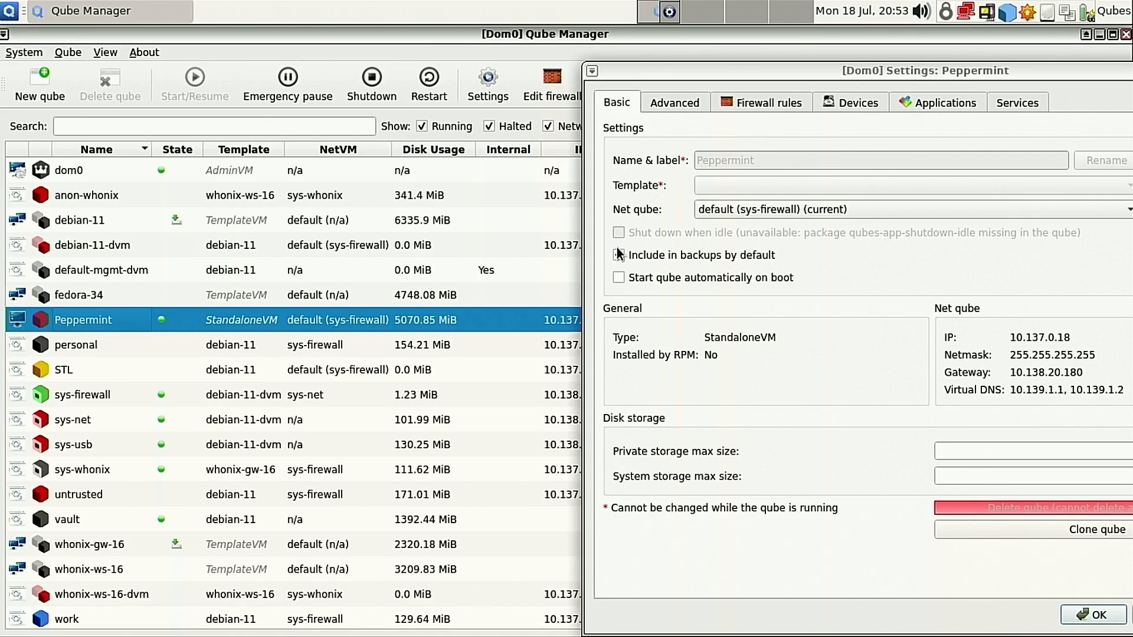
pyautogui.moveTo(849, 82); pyautogui.dragTo(452, 45)
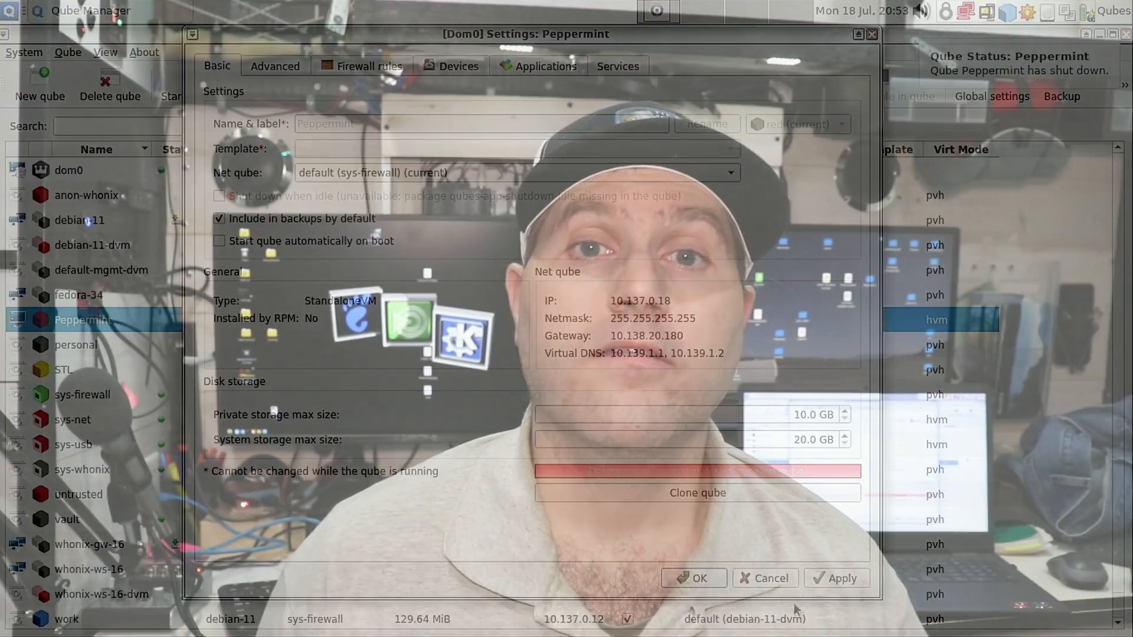